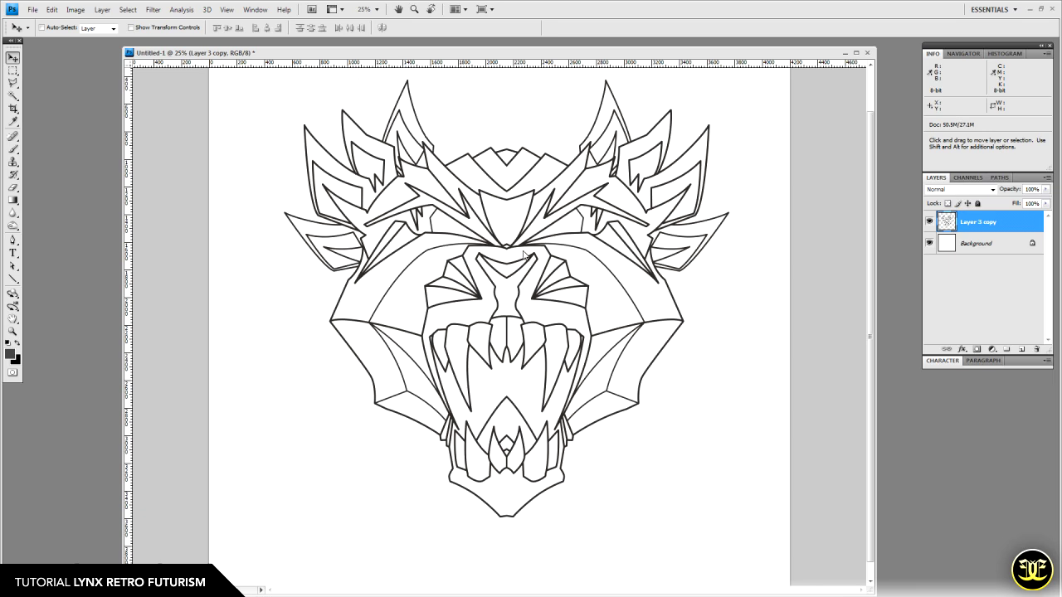
Show the rulers around the lynx line art and set their units to pixels.
mouse_move(523, 245)
mouse_down()
mouse_move(521, 294)
mouse_move(522, 246)
mouse_move(549, 240)
mouse_move(548, 224)
mouse_up()
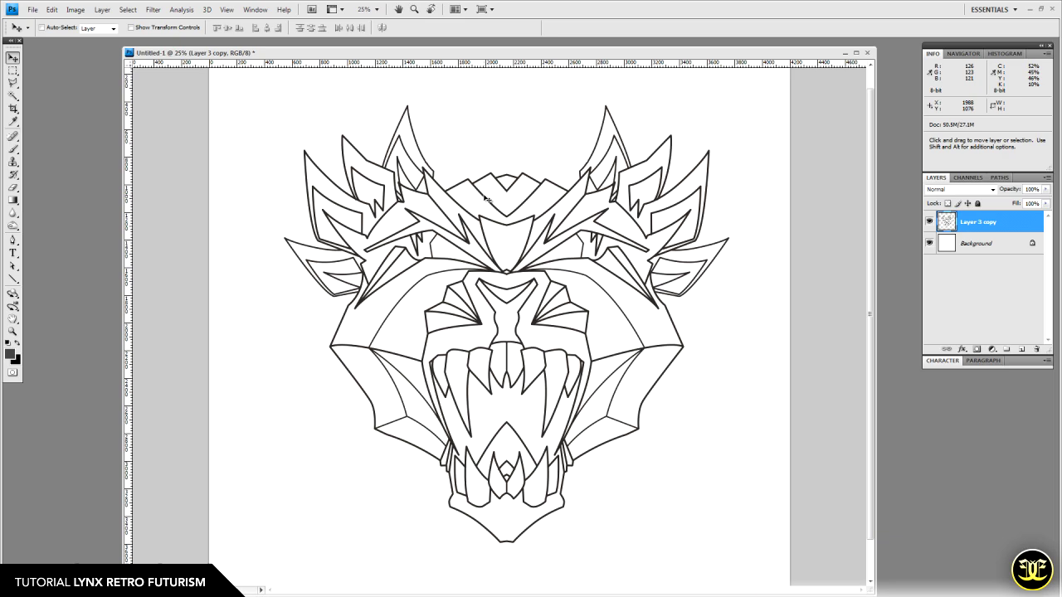
key(ctrl+r)
key(ctrl+r)
key(ctrl+r)
key(ctrl+r)
right_click(467, 68)
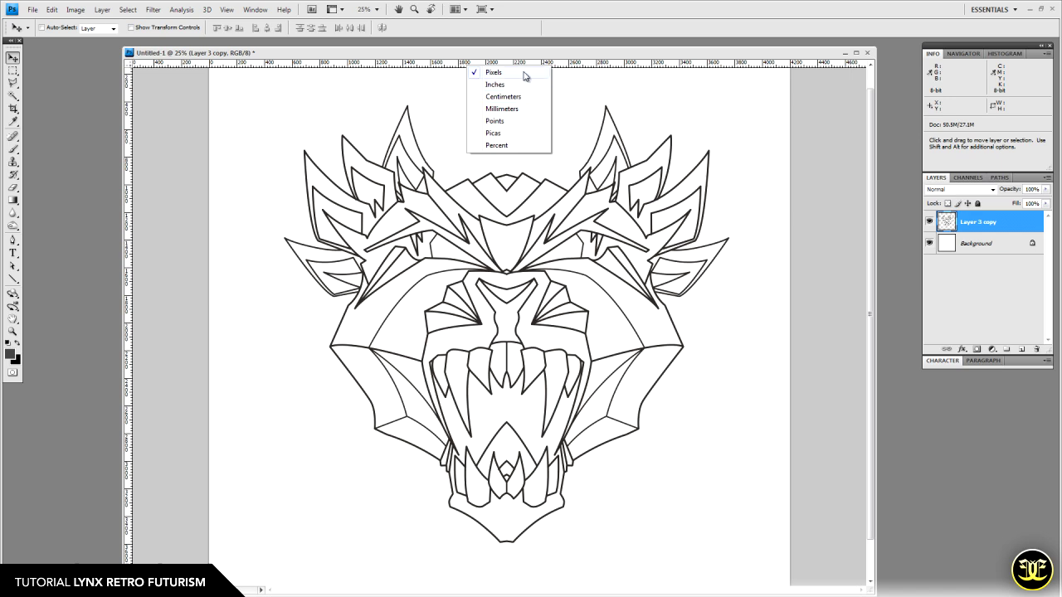
click(538, 76)
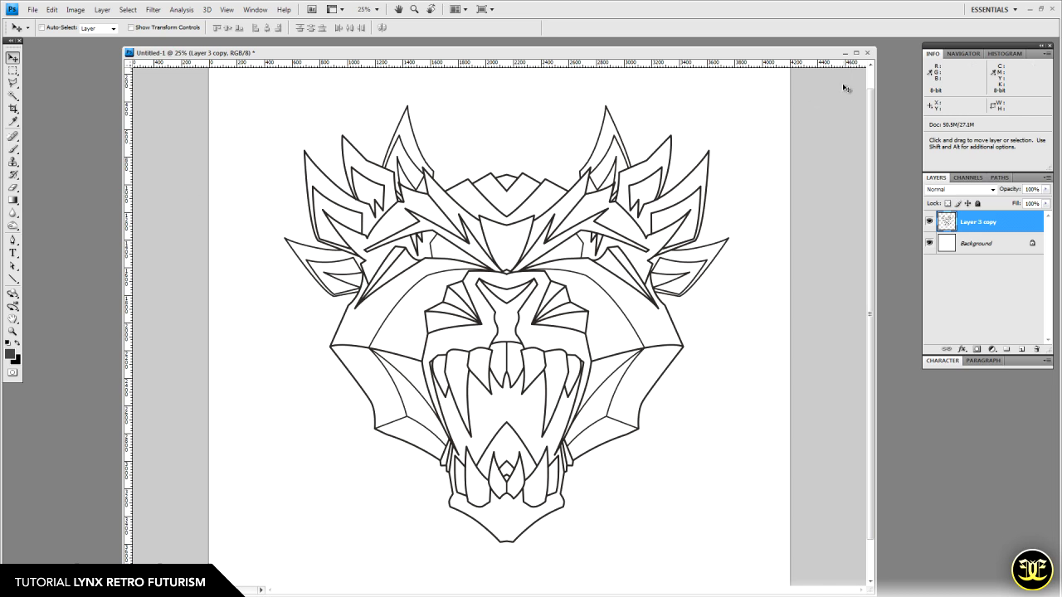
Add a vertical and a horizontal guide crossing at the centre of the canvas, checking that snapping is enabled.
drag(128, 218, 499, 232)
click(229, 11)
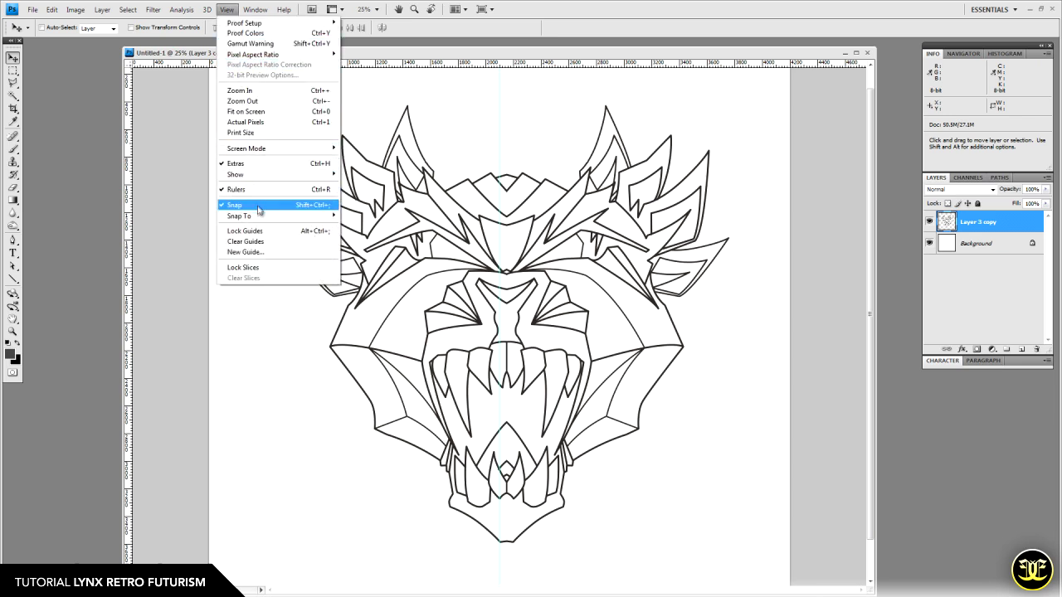
click(552, 6)
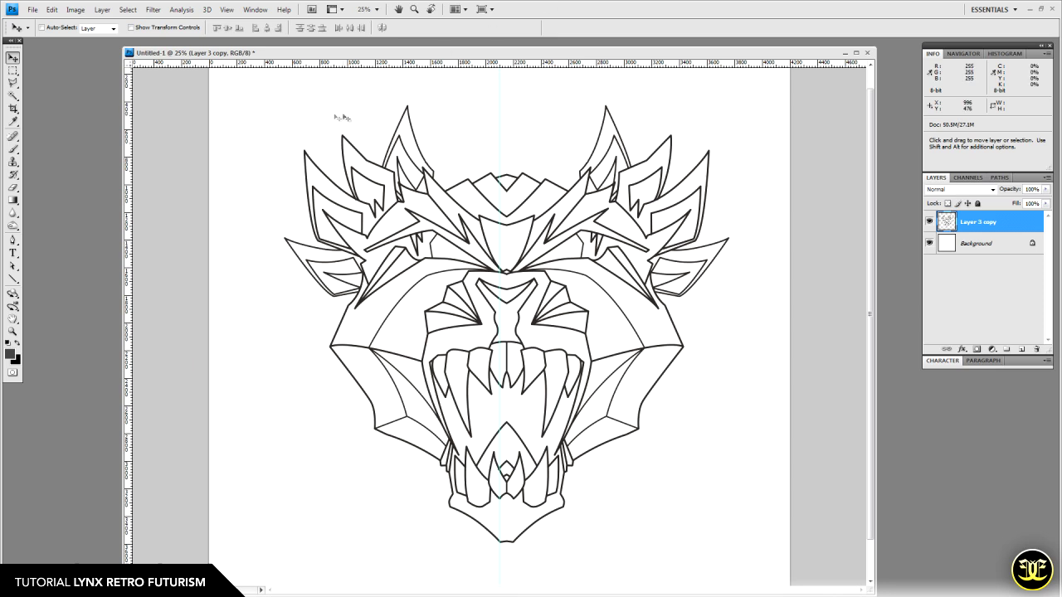
mouse_move(260, 65)
mouse_down()
mouse_move(254, 339)
mouse_move(303, 299)
mouse_up()
key(space)
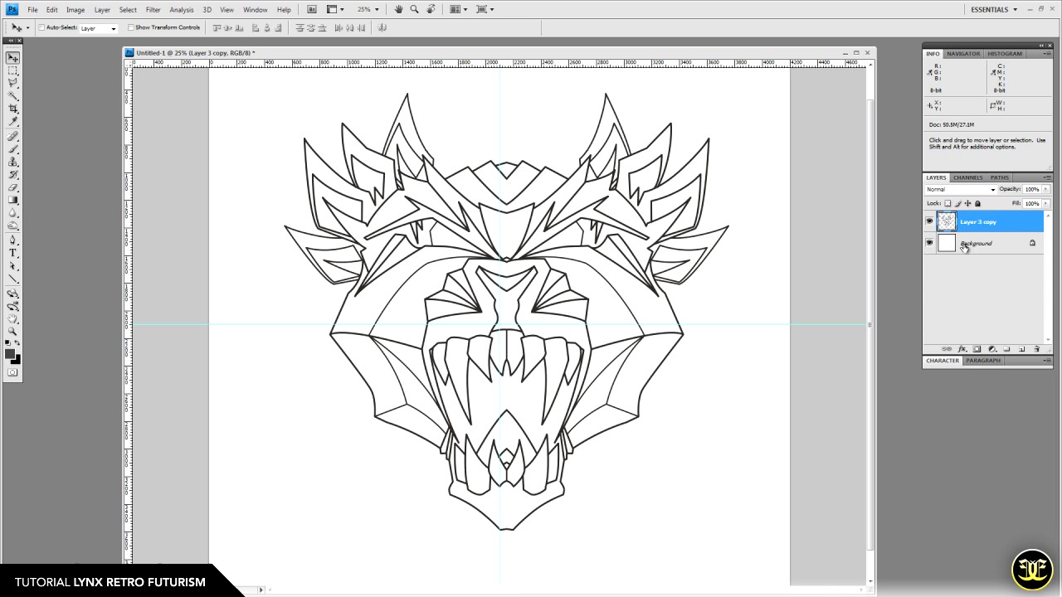
Transform the lynx line art layer so its centre sits on the guide crossing, at X 2101 px and Y 2096.5 px.
key(ctrl+t)
key(shift+Left)
key(shift+Left)
key(shift+Left)
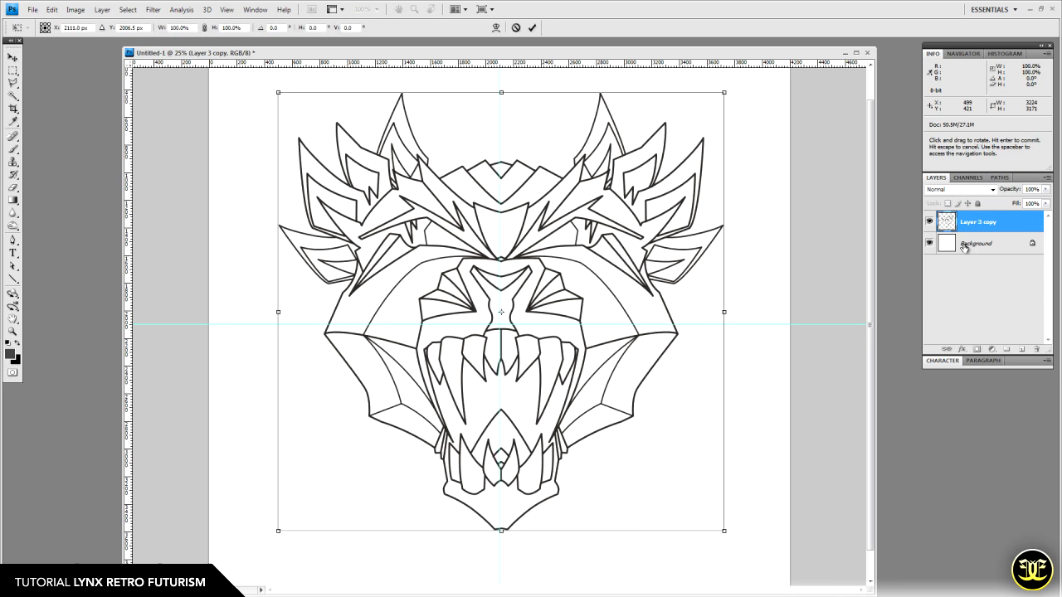
key(shift+Down)
key(shift+Down)
key(shift+Down)
key(shift+Down)
key(shift+Down)
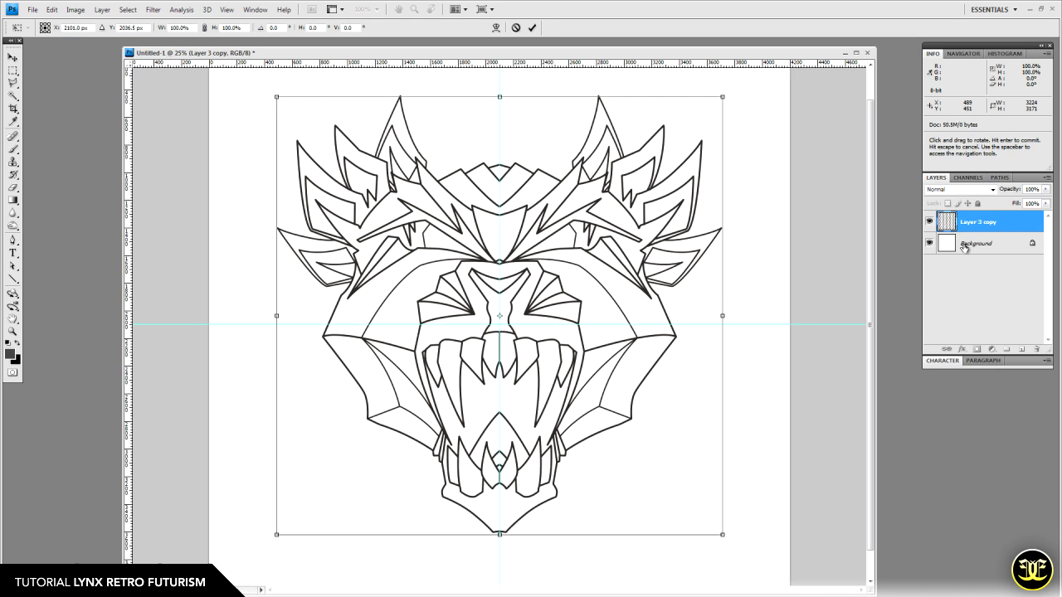
key(shift+Down)
key(shift+Down)
key(shift+Down)
key(shift+Down)
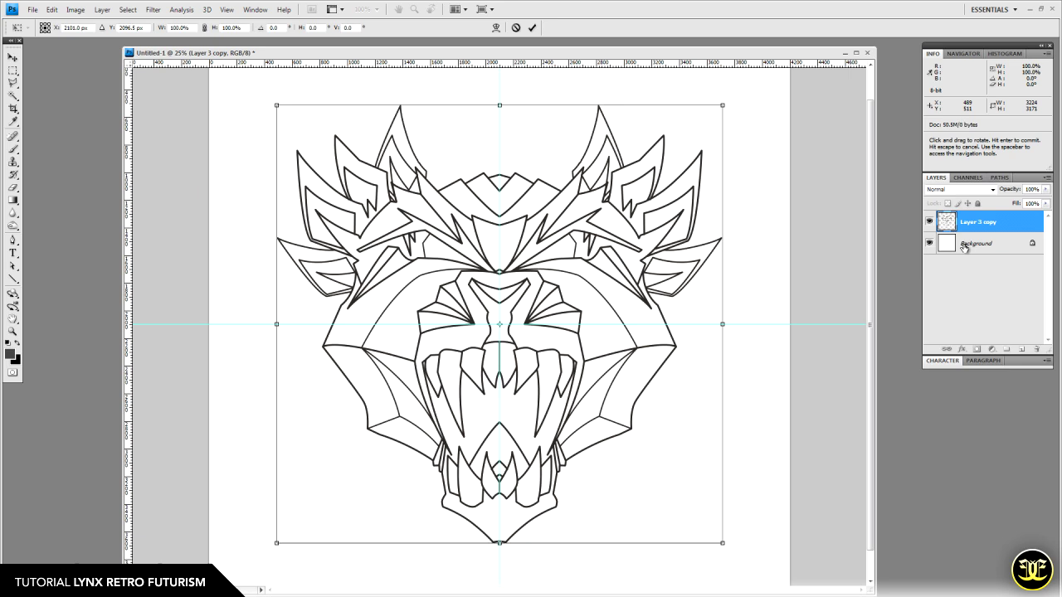
key(Return)
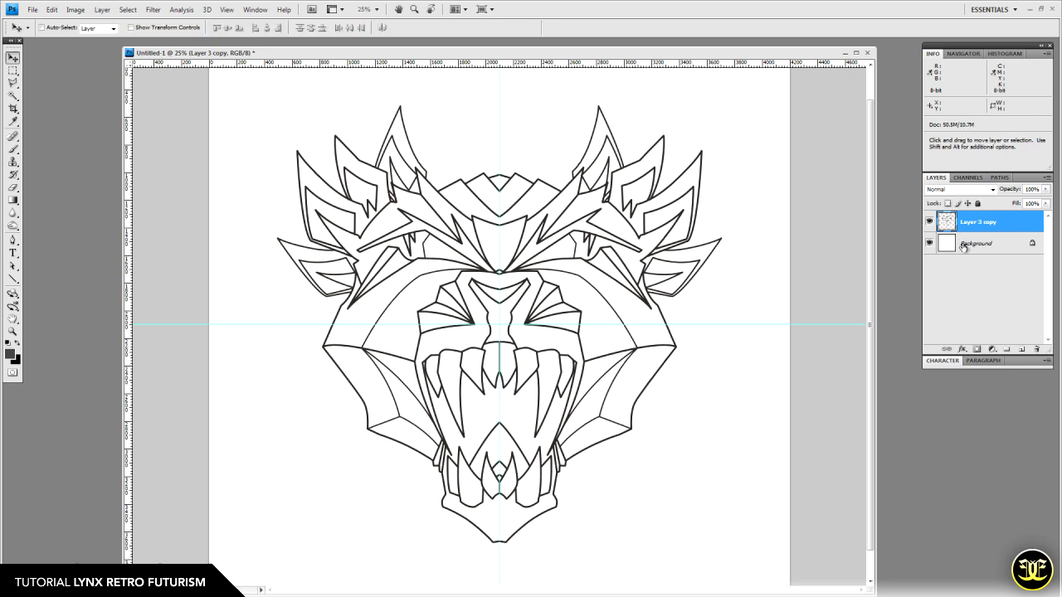
Prepare the Gradient tool on the Background layer with foreground colour #4b4b4b and background colour #0a0a0a.
key(space)
mouse_move(597, 292)
mouse_down()
mouse_move(600, 282)
mouse_move(608, 303)
mouse_up()
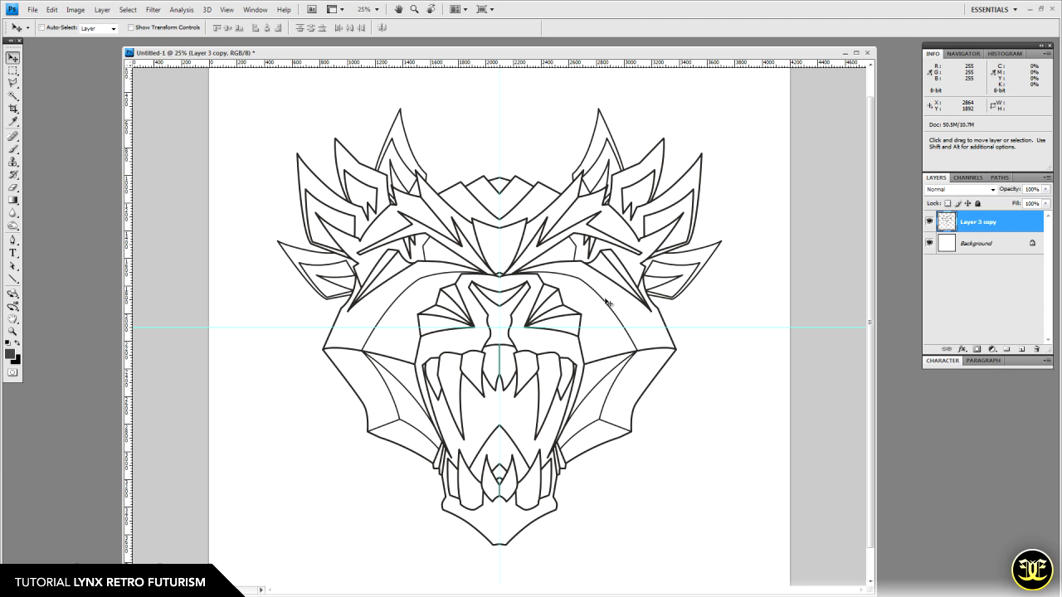
click(989, 245)
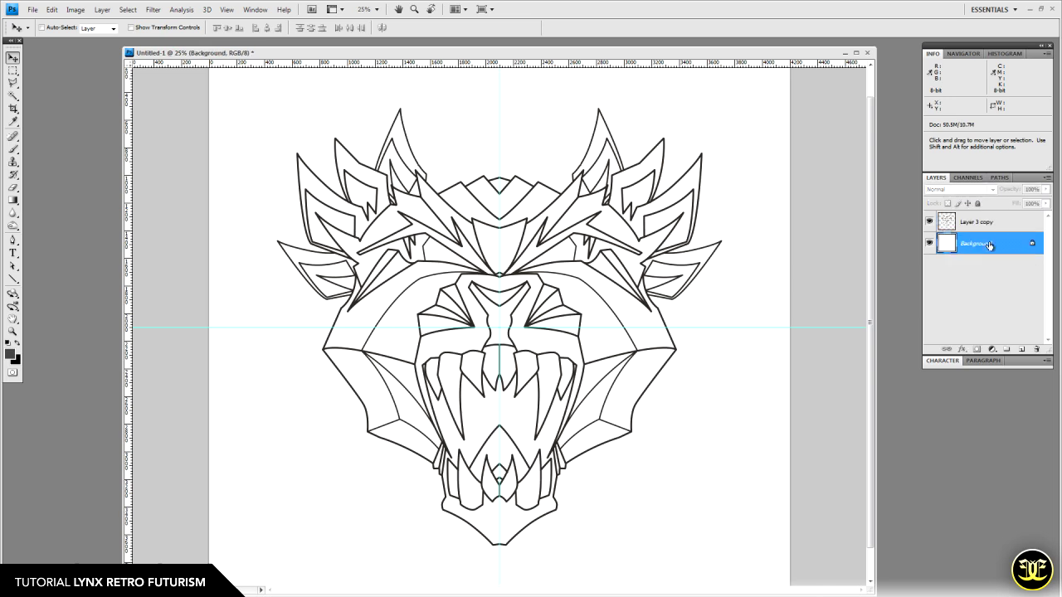
click(16, 203)
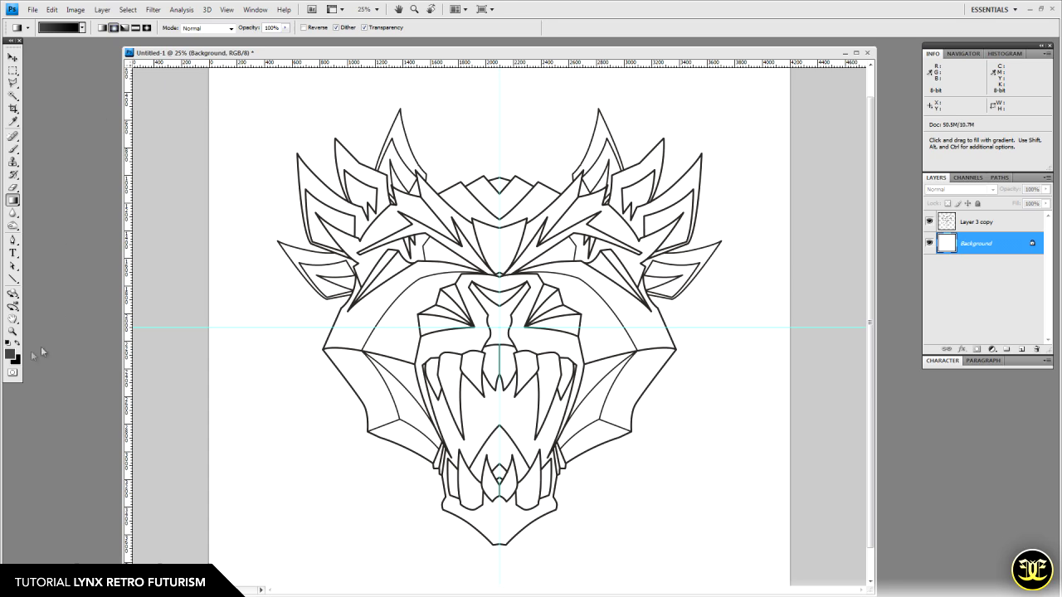
click(10, 354)
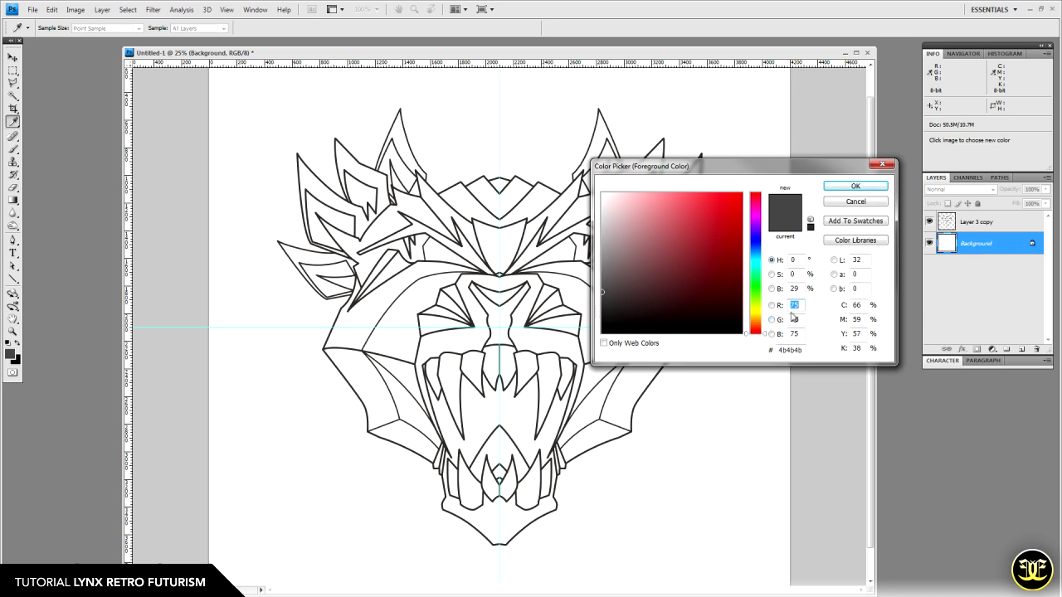
drag(787, 170, 587, 191)
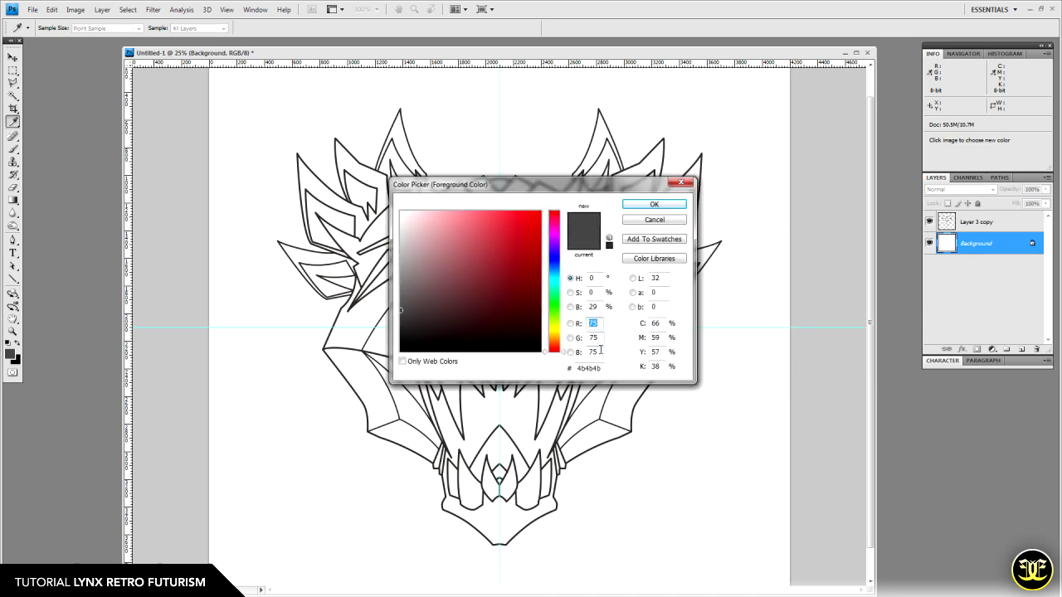
click(673, 205)
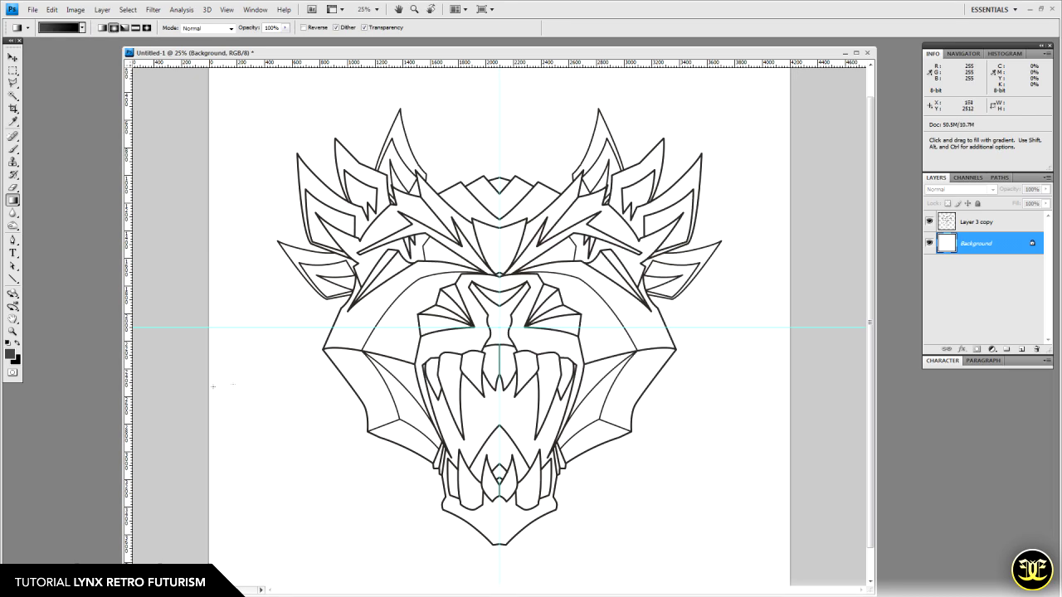
click(16, 361)
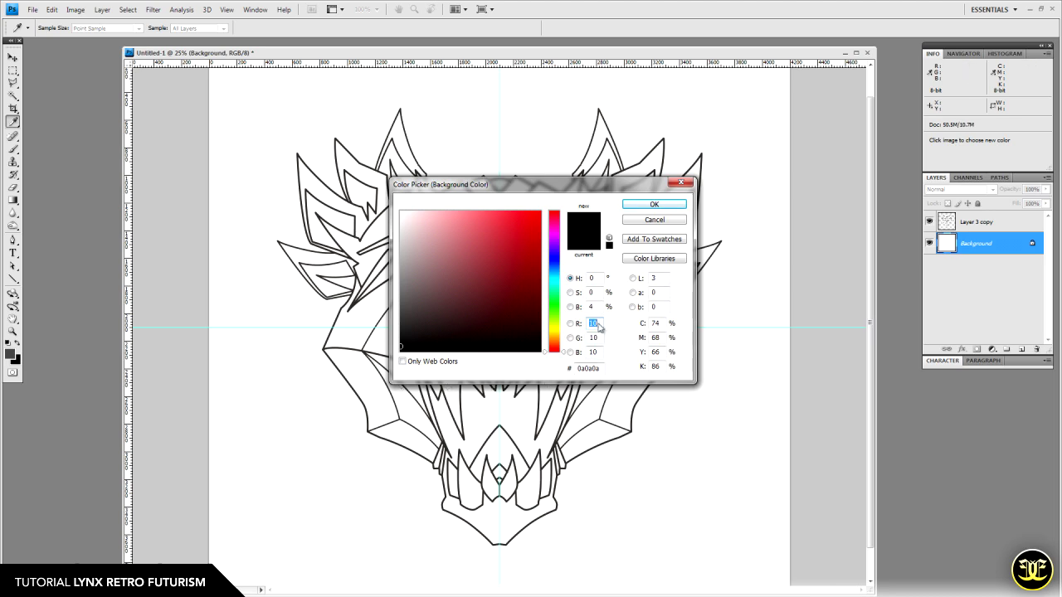
click(666, 207)
Fill the Background layer with a radial gradient from the guide crossing towards the canvas's upper-left corner, and hide the line art layer.
key(g)
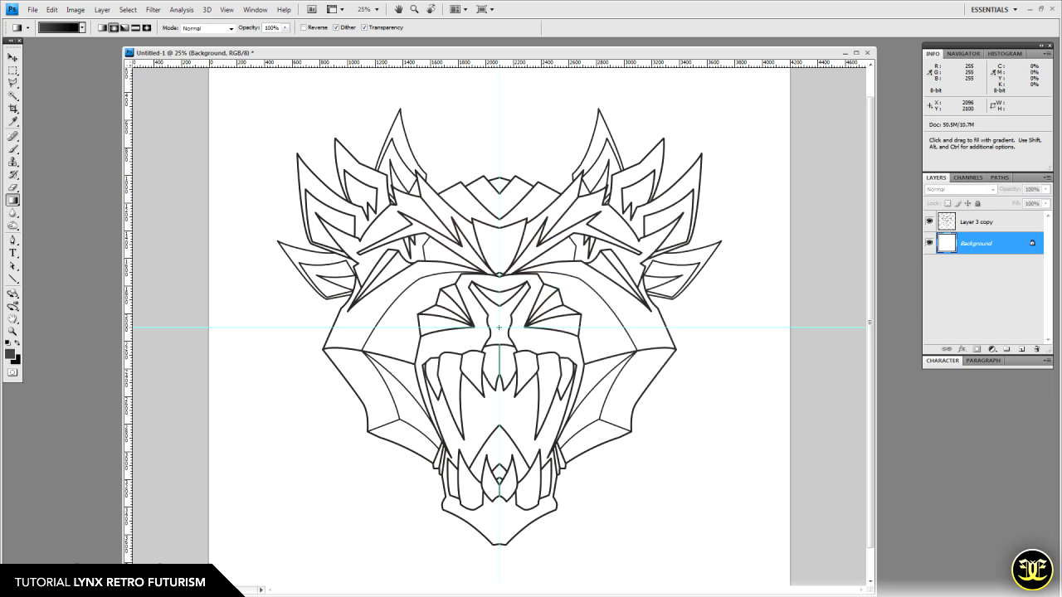
key(shift)
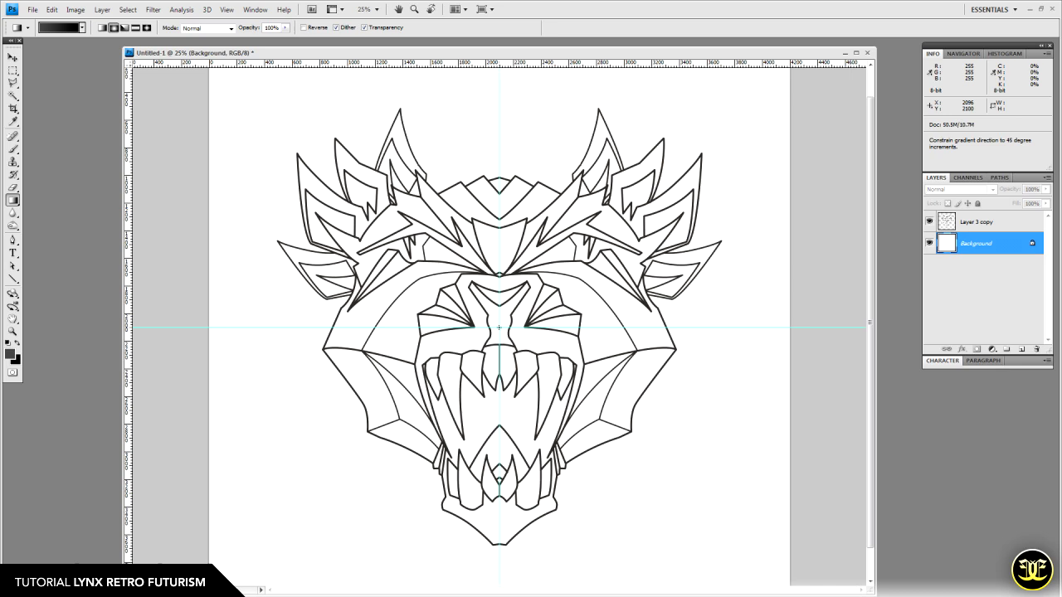
drag(498, 328, 267, 80)
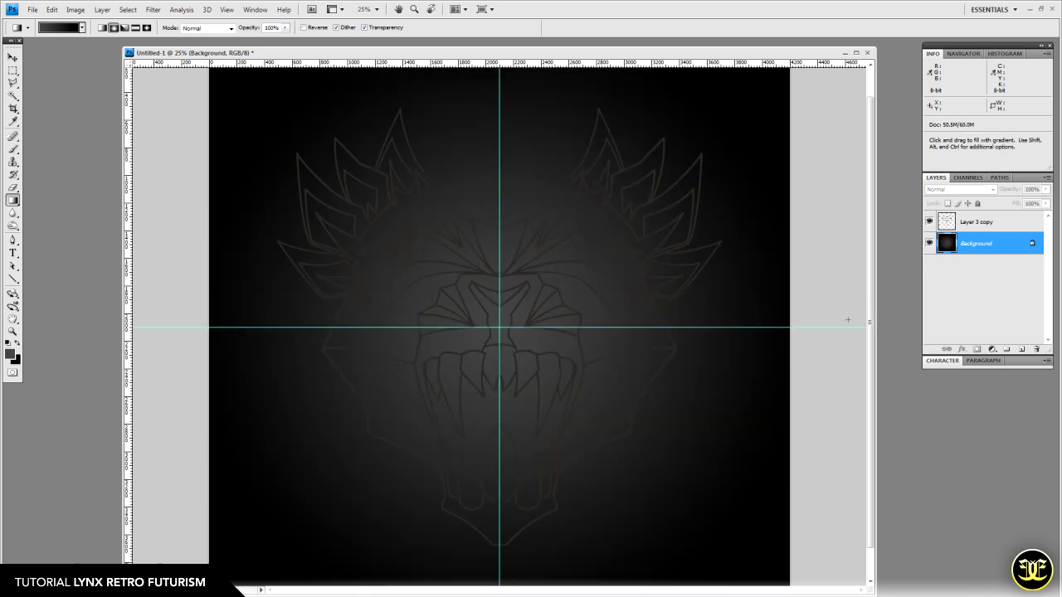
click(928, 222)
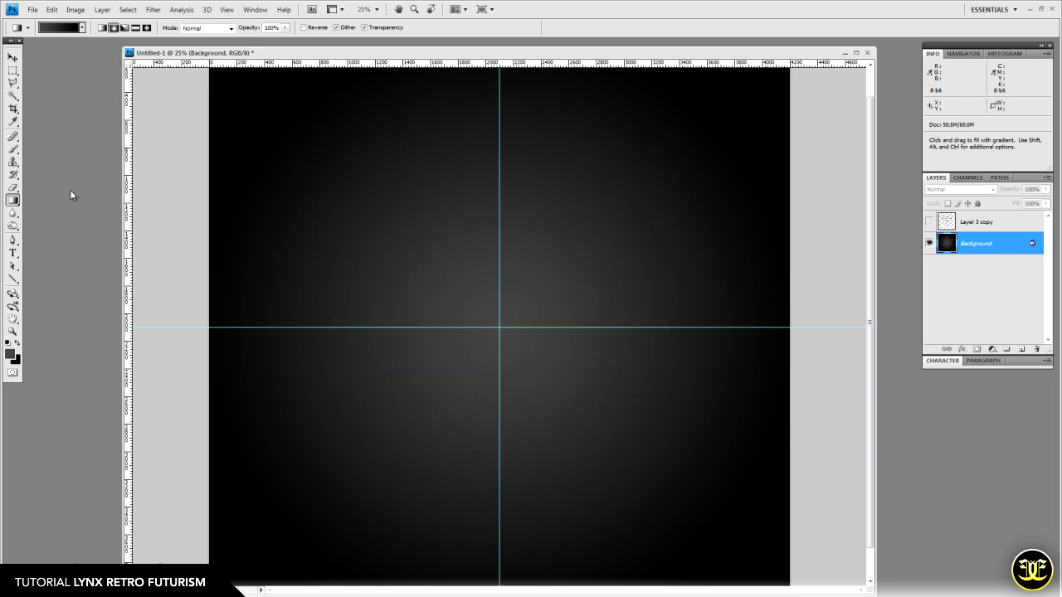
Open StoneTexture1.jpg, copy it into the lynx document as a layer above the Background, and close the texture file.
key(ctrl+o)
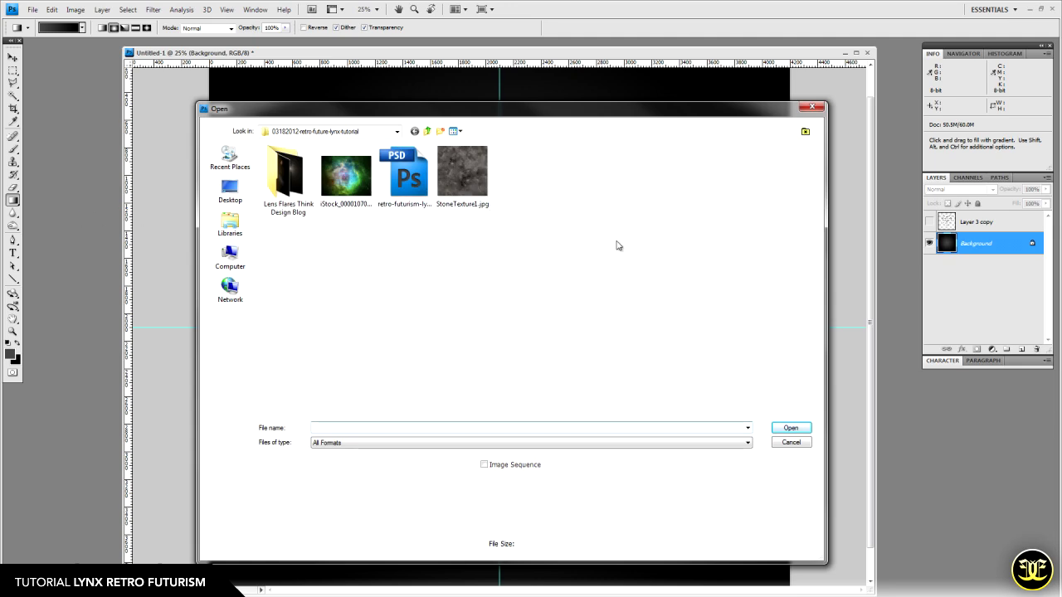
click(454, 178)
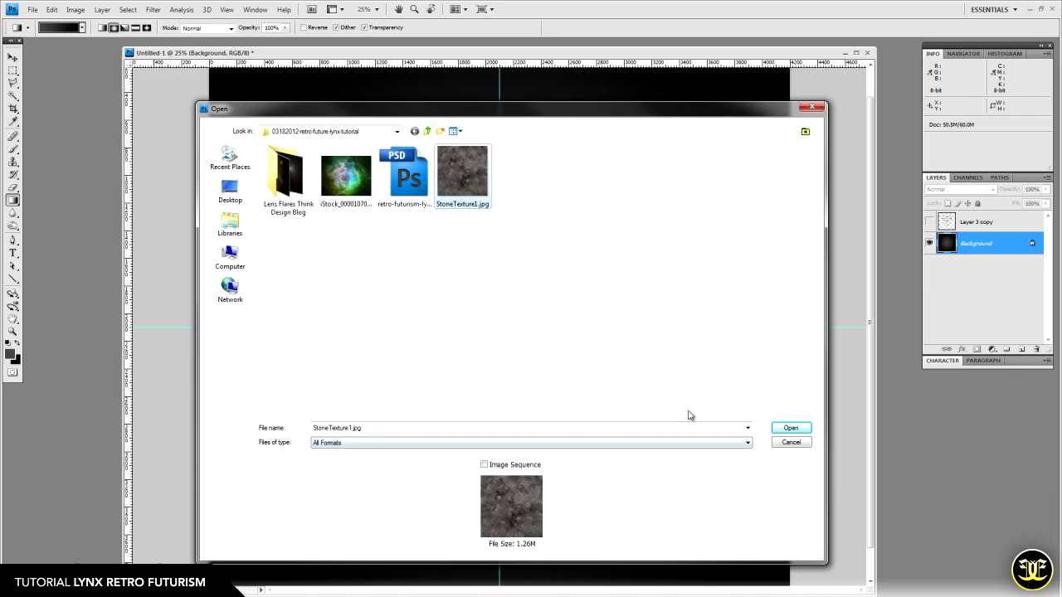
click(794, 429)
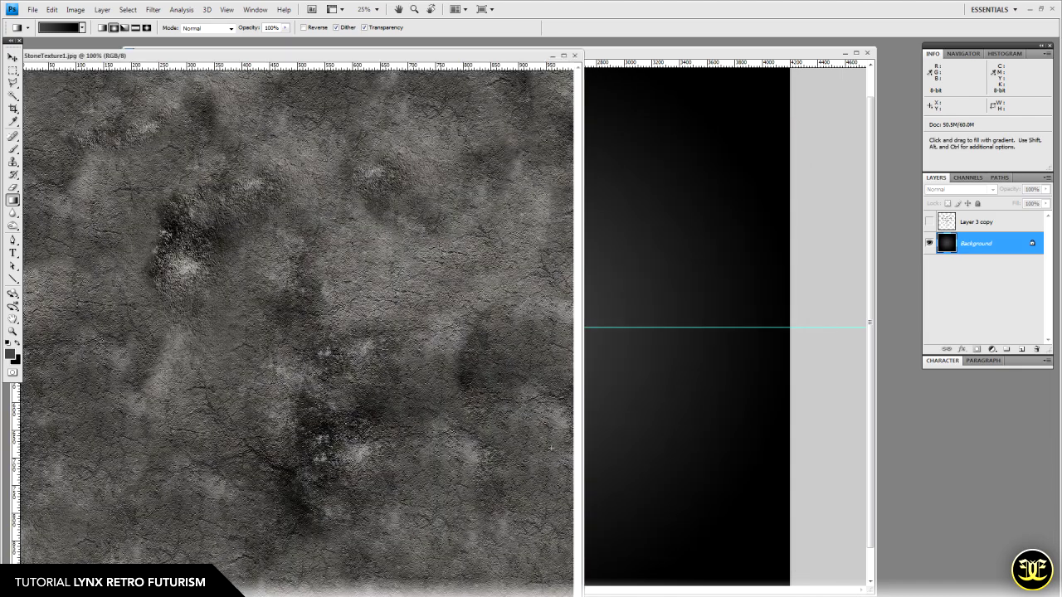
click(12, 57)
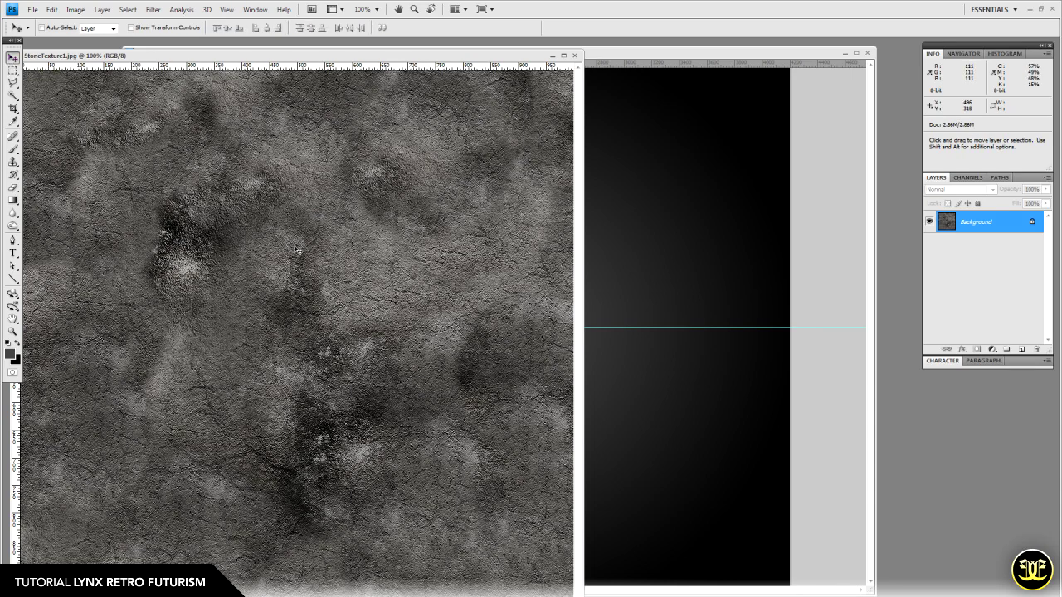
click(630, 263)
drag(630, 263, 630, 263)
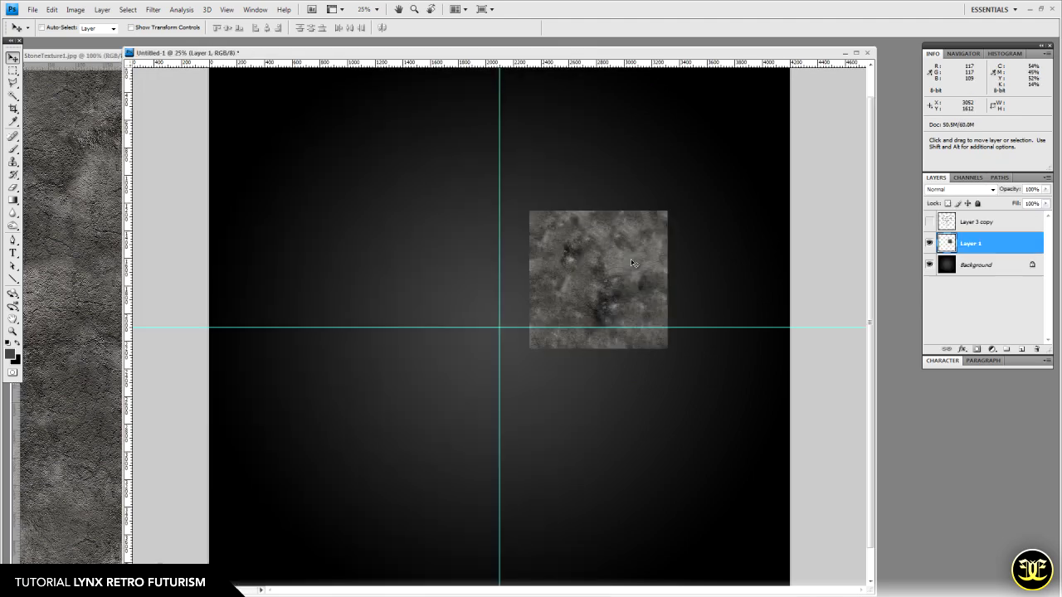
click(100, 249)
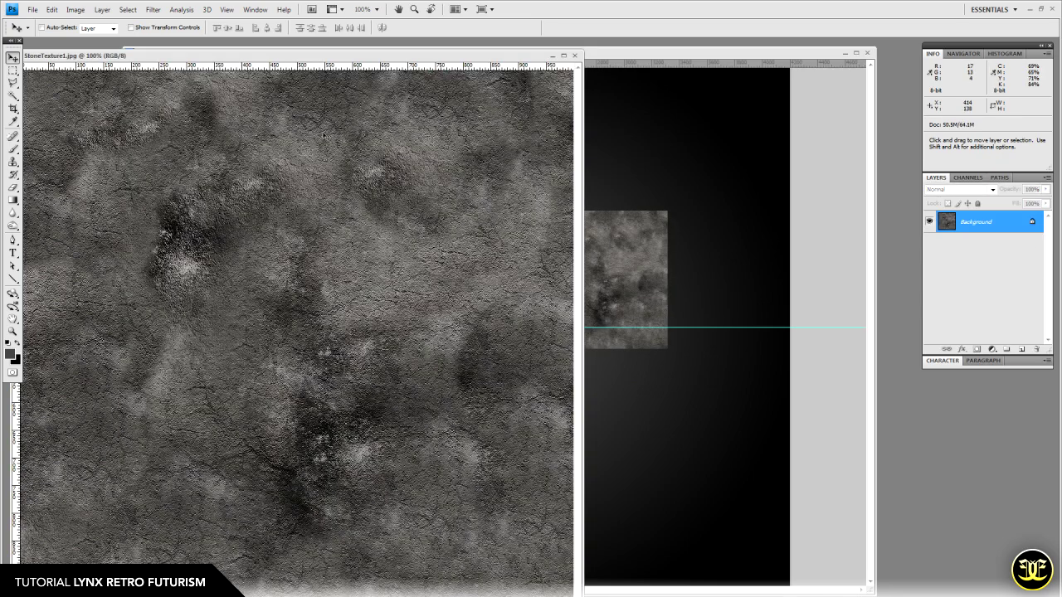
click(574, 56)
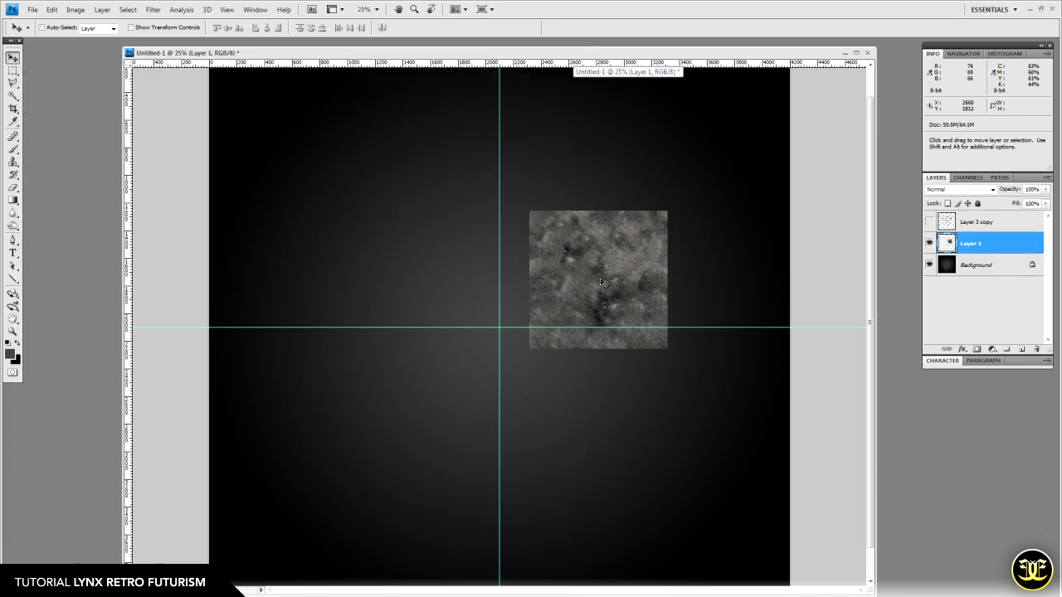
Centre the stone texture on the guide crossing and scale it proportionally from its centre to cover the whole canvas.
drag(639, 267, 540, 316)
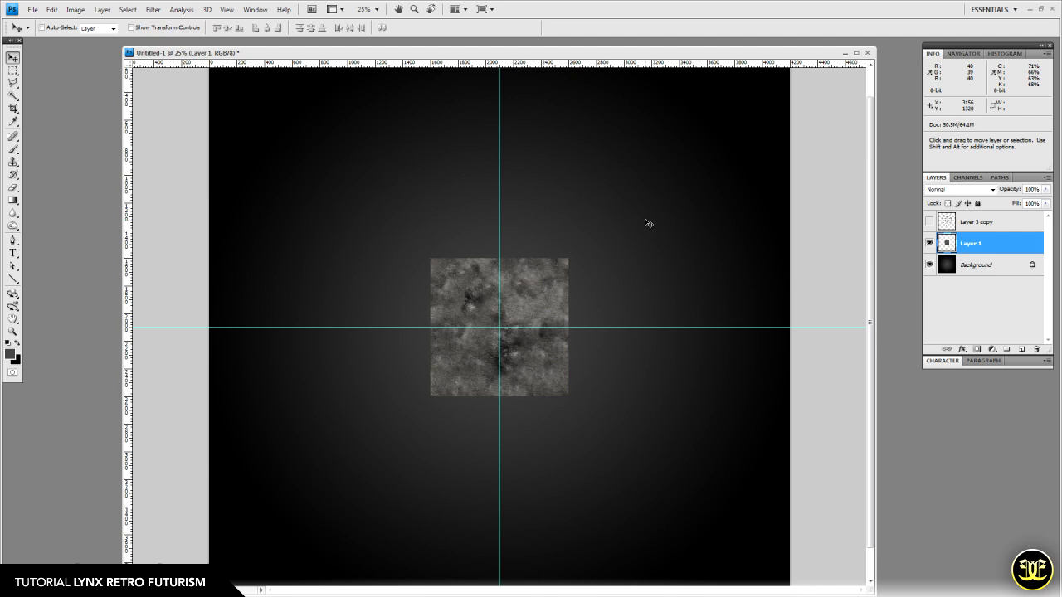
key(ctrl+t)
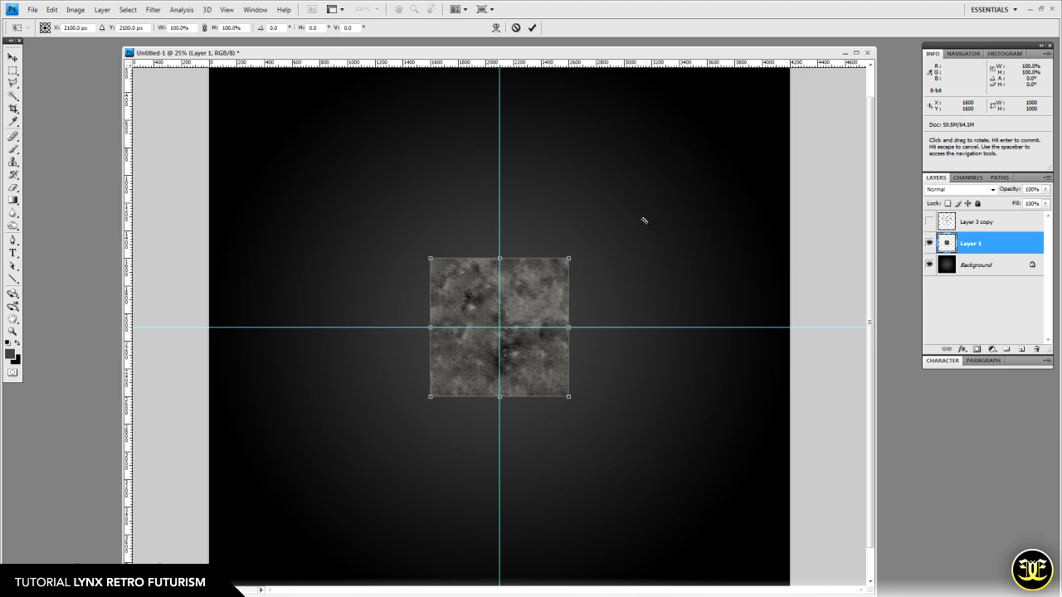
drag(568, 260, 802, 76)
key(Return)
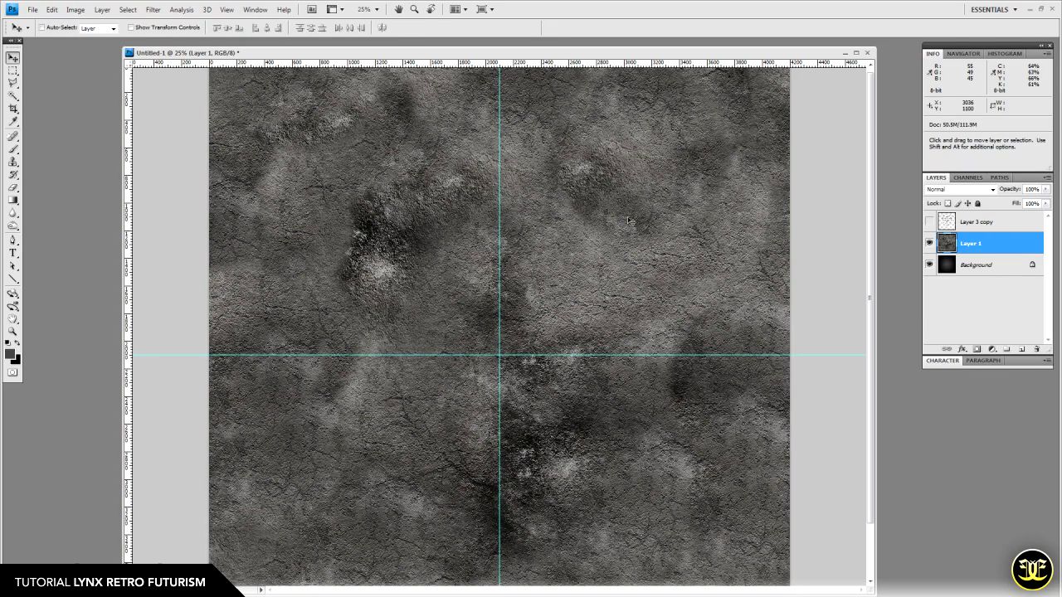
Widen the document window and set the stone texture layer's blend mode to Overlay.
key(space)
drag(539, 377, 540, 293)
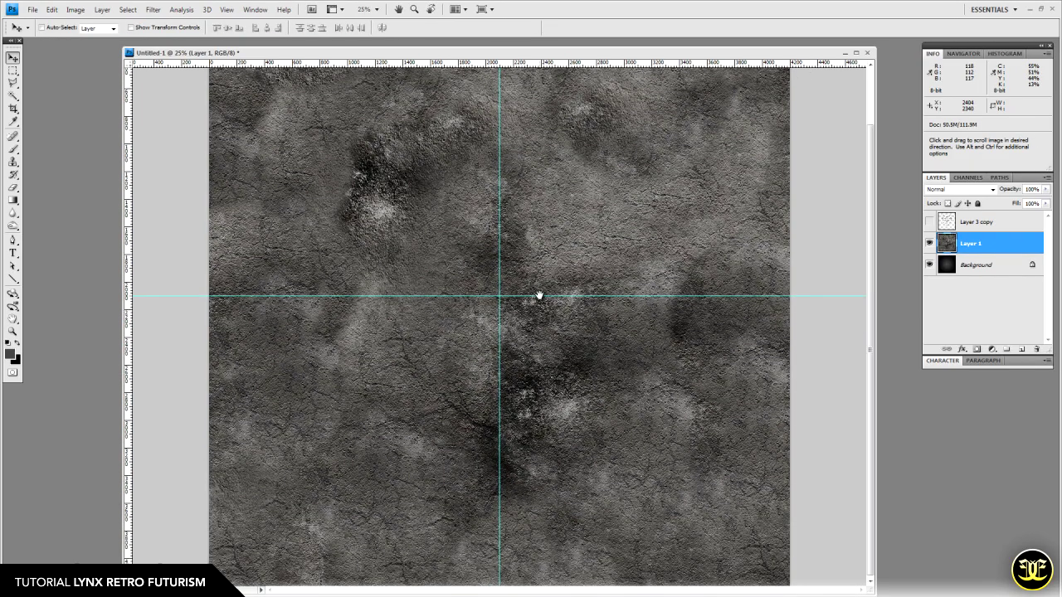
drag(550, 249, 553, 355)
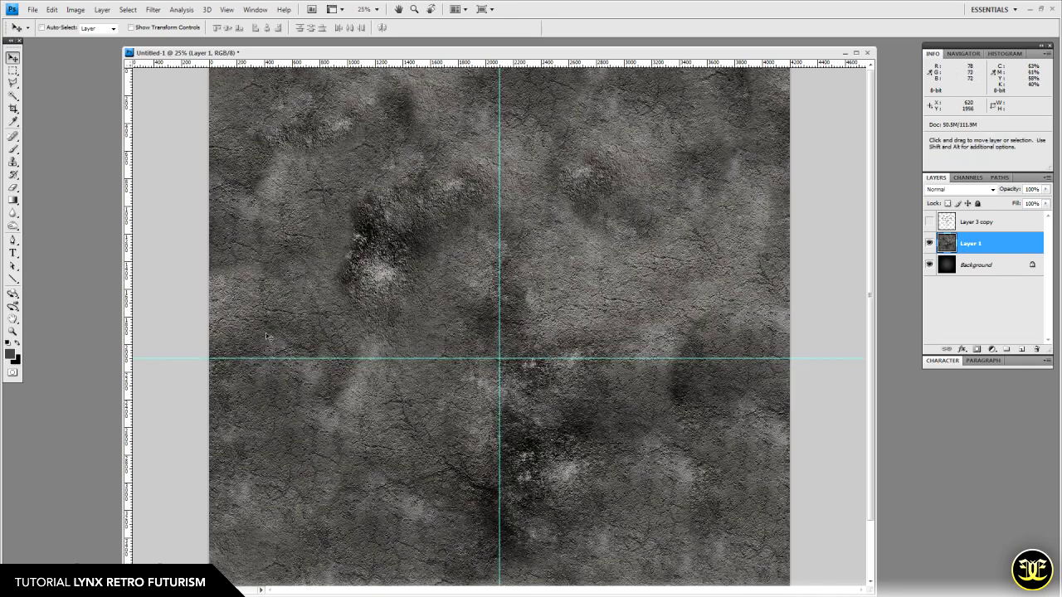
drag(121, 286, 71, 286)
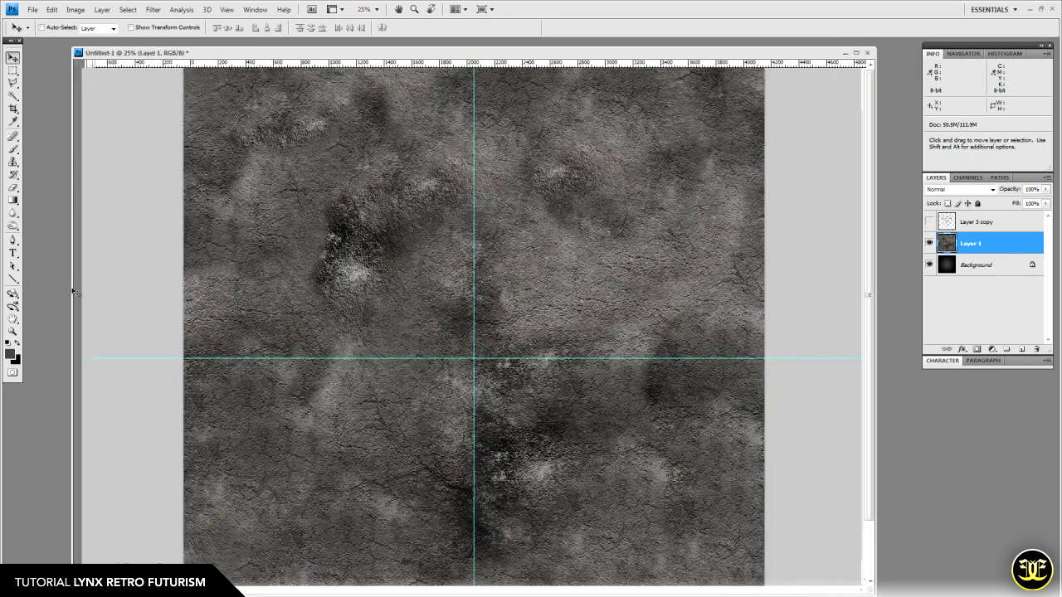
click(993, 190)
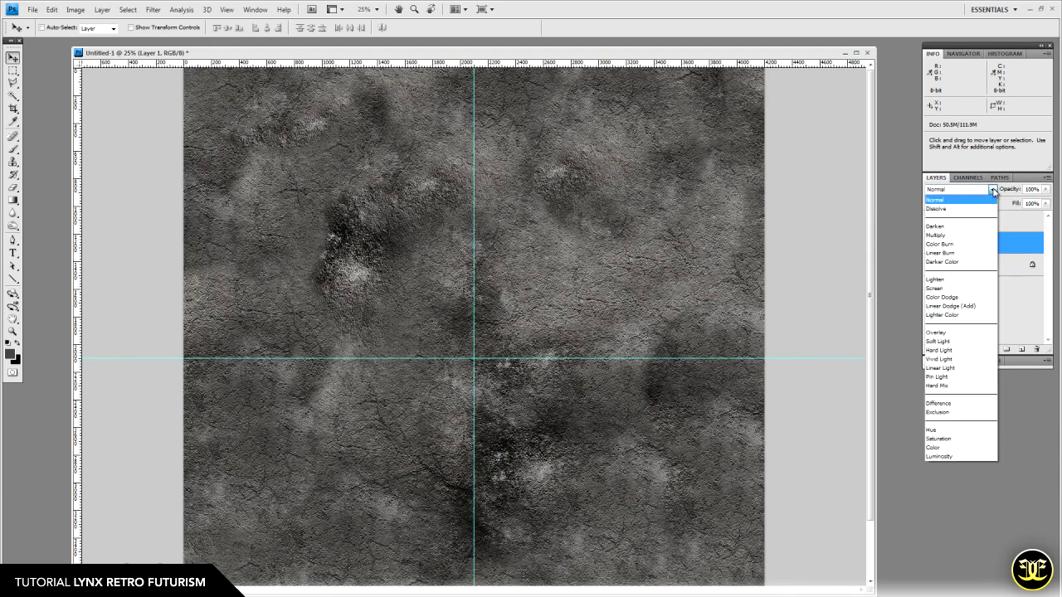
click(962, 333)
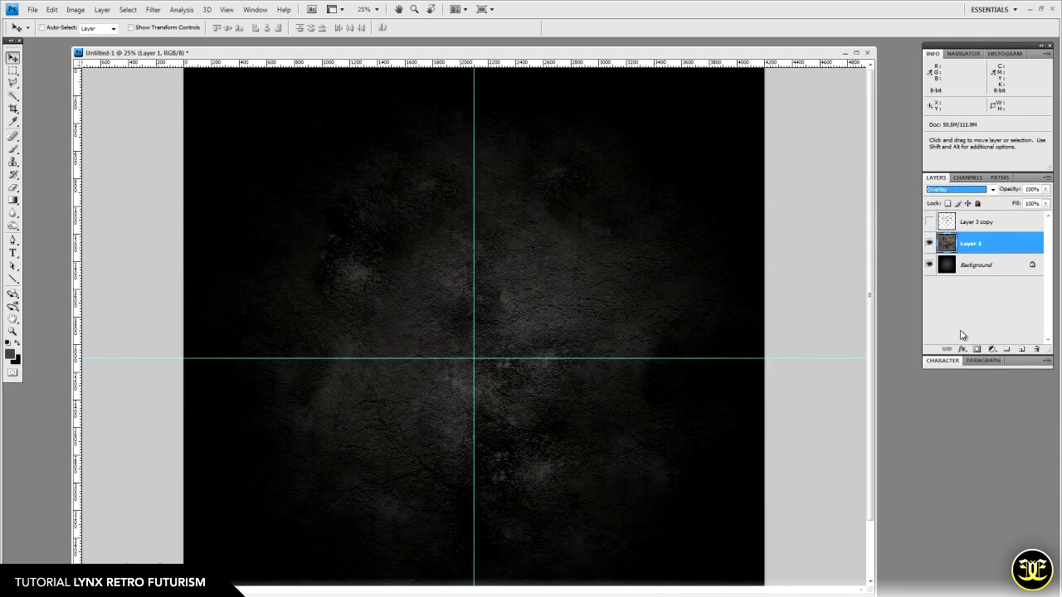
Show the lynx line art layer over the textured background and hide the guides.
click(929, 222)
scroll(503, 389, down, 2)
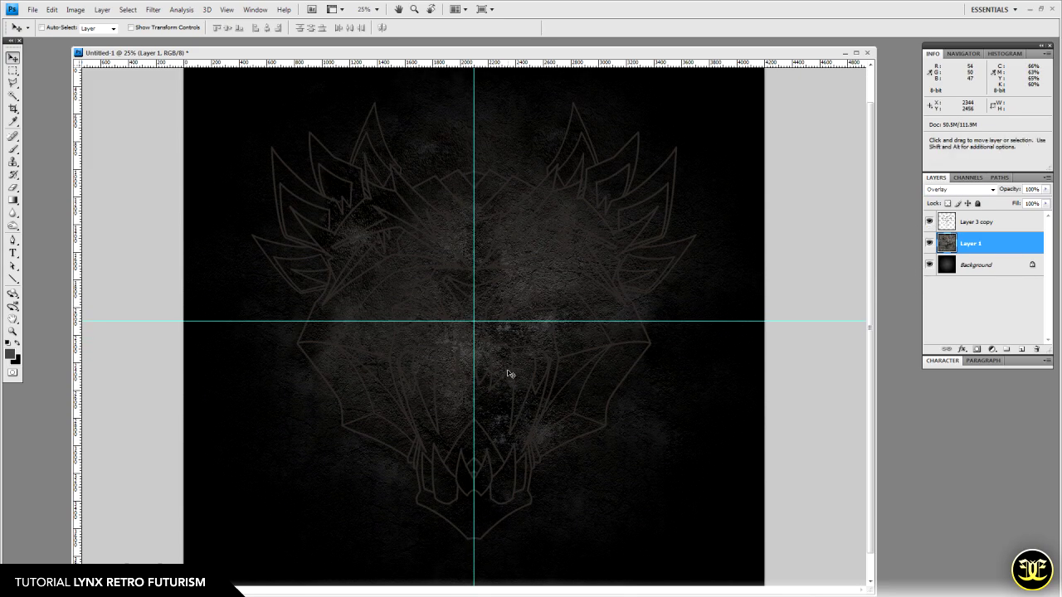
key(ctrl+semicolon)
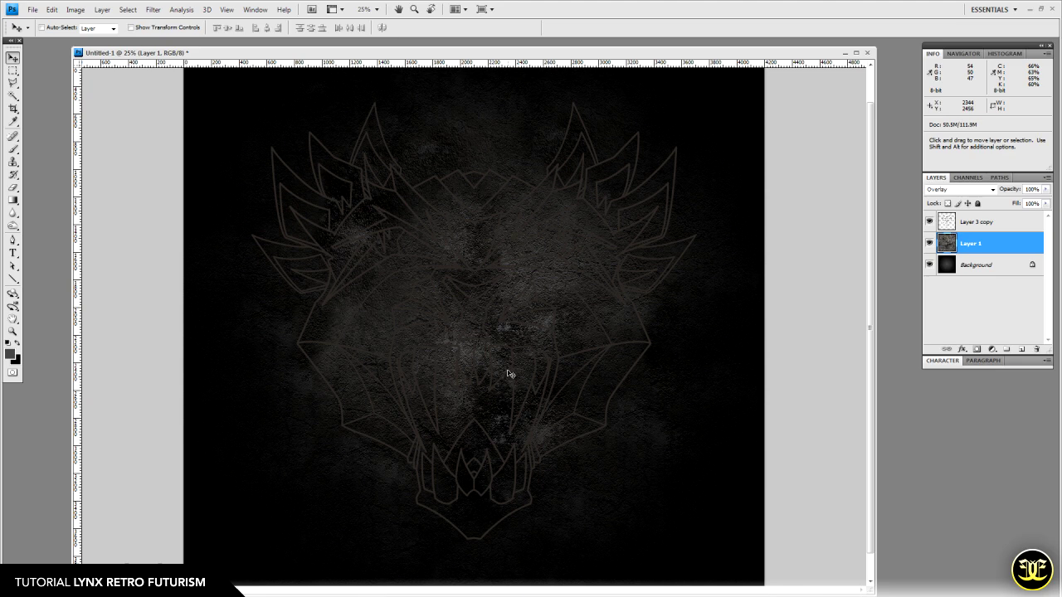
key(ctrl+semicolon)
key(ctrl+semicolon)
key(ctrl+semicolon)
key(ctrl+semicolon)
Add a Color Overlay effect to the lynx line art layer, Layer 3 copy.
click(995, 224)
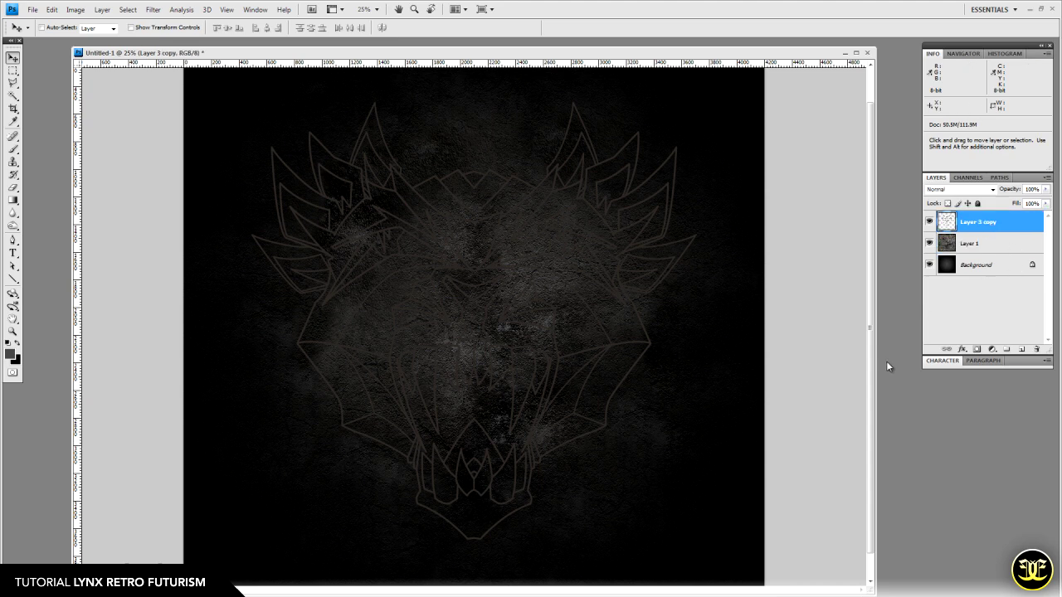
click(962, 351)
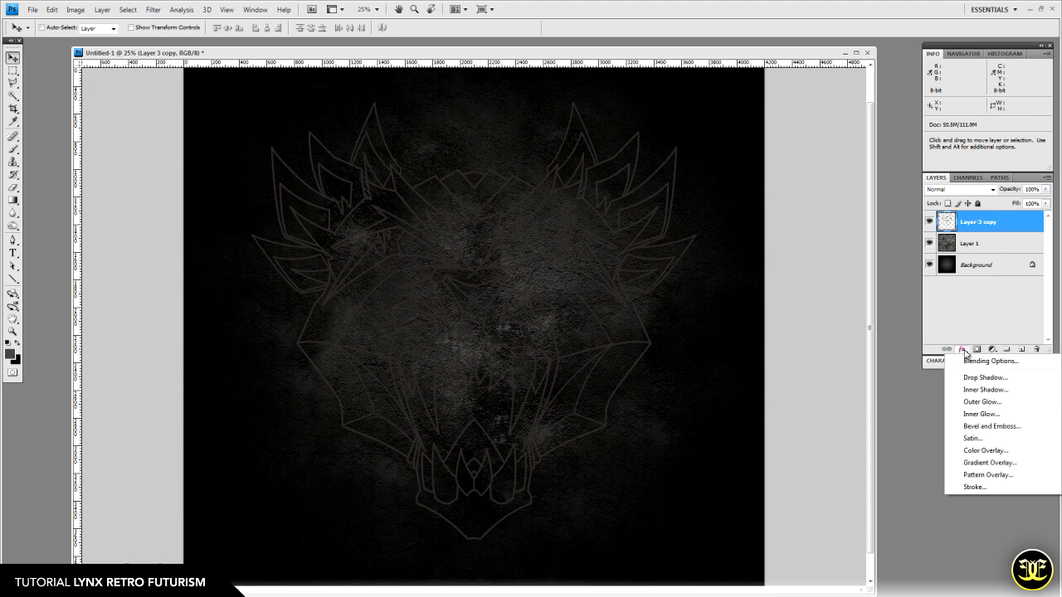
click(982, 451)
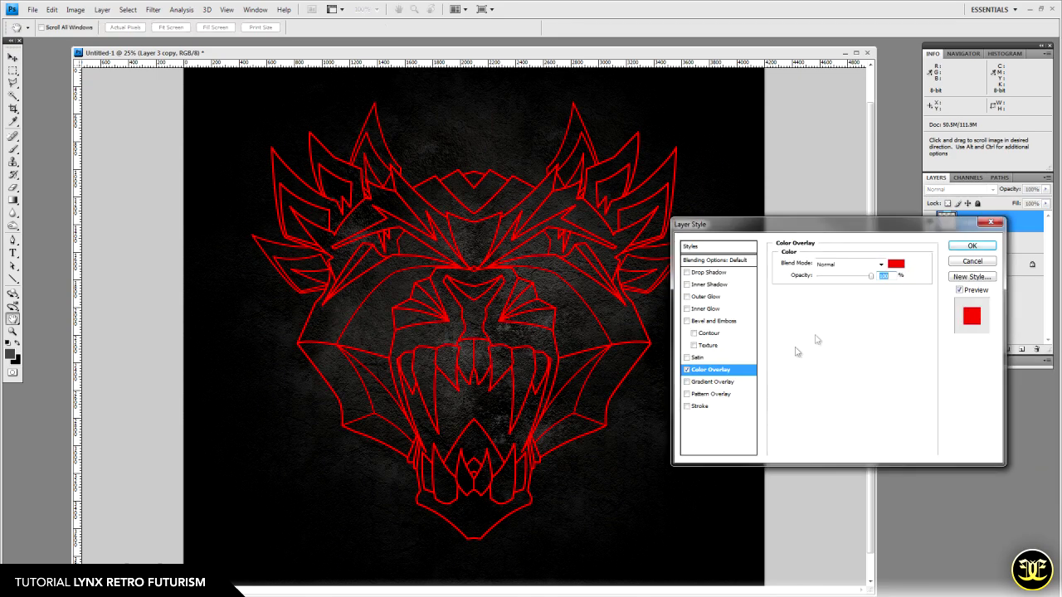
Set the line art's Color Overlay to cyan #00c5e2 after trying other hues, and apply the layer style.
click(897, 265)
drag(575, 198, 768, 182)
click(749, 284)
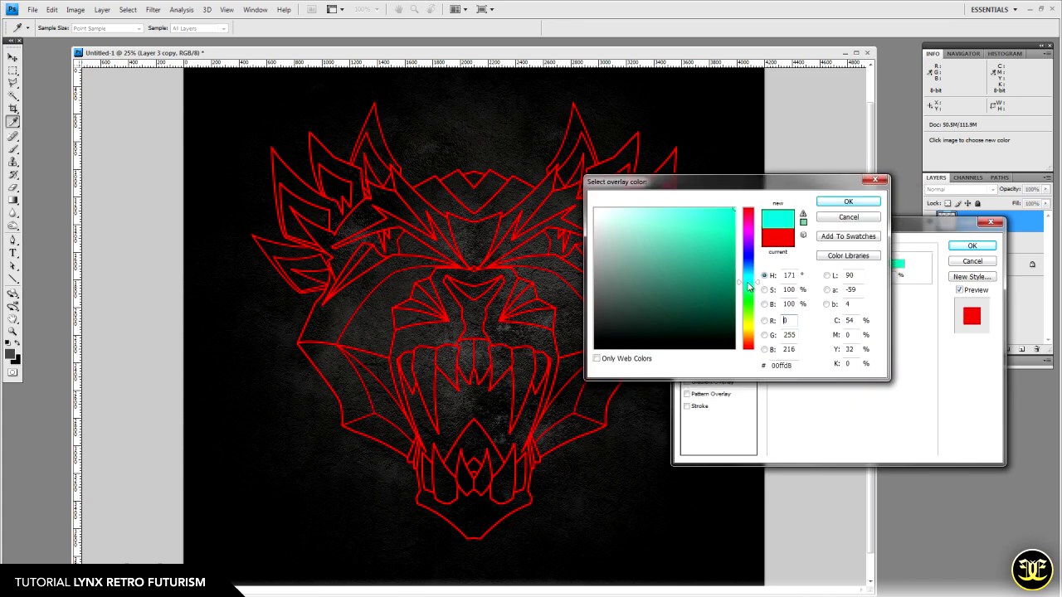
drag(758, 286, 759, 279)
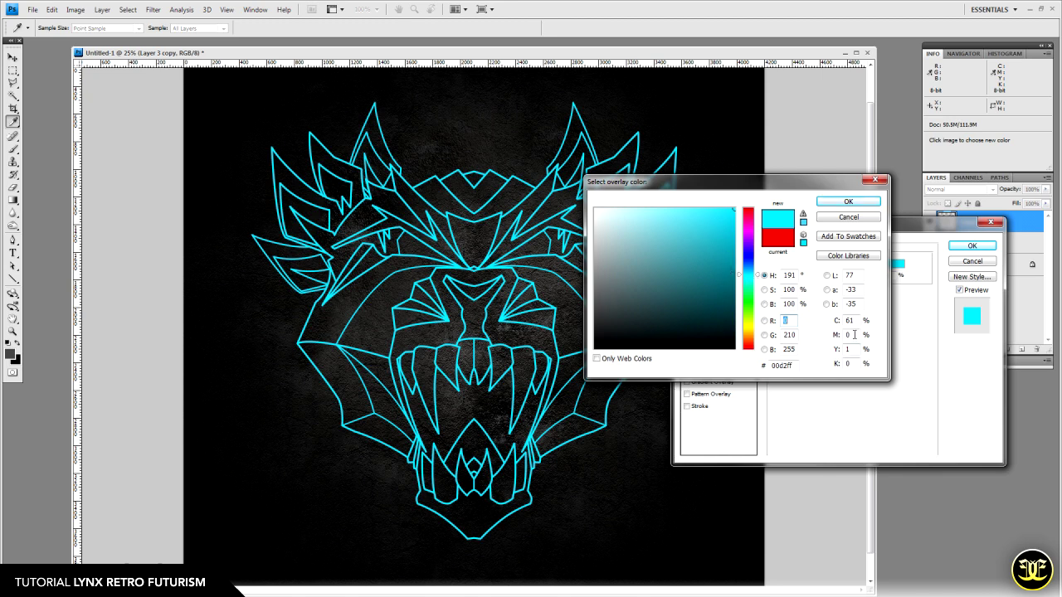
key(Tab)
click(737, 227)
drag(736, 227, 739, 233)
click(739, 230)
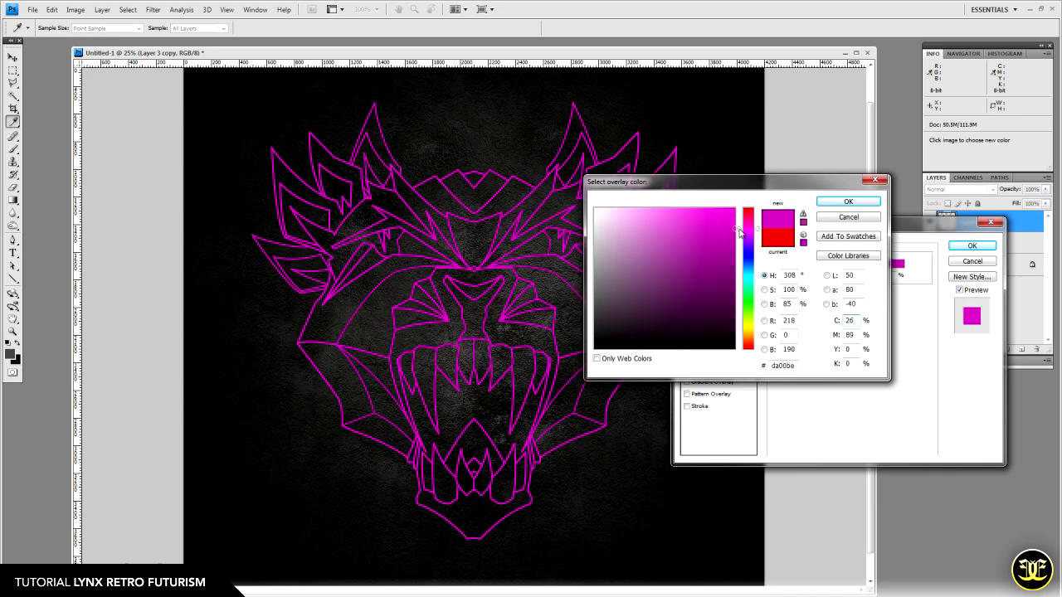
click(758, 277)
drag(733, 240, 734, 224)
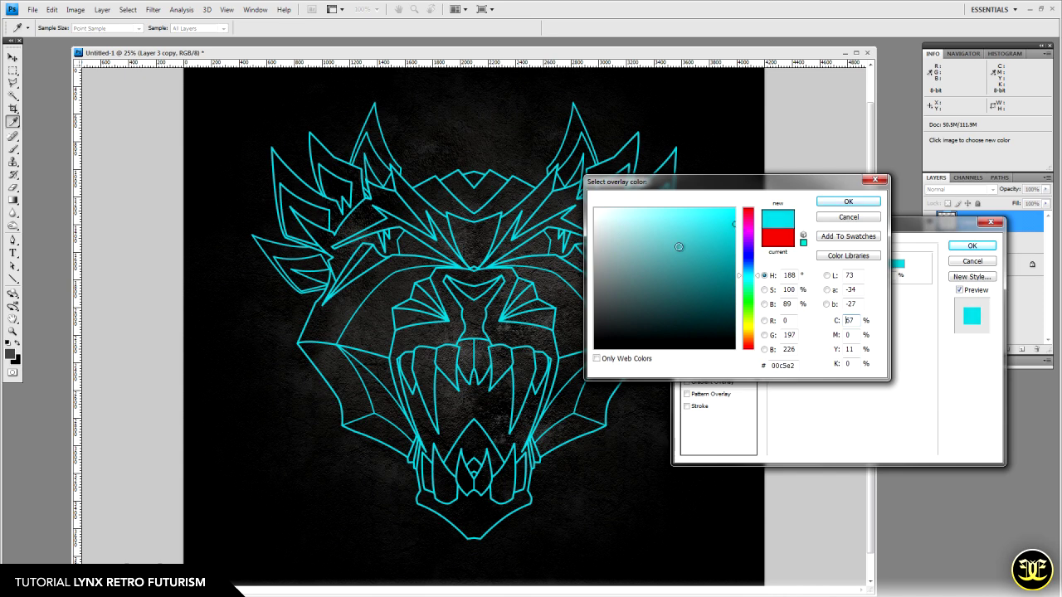
click(848, 202)
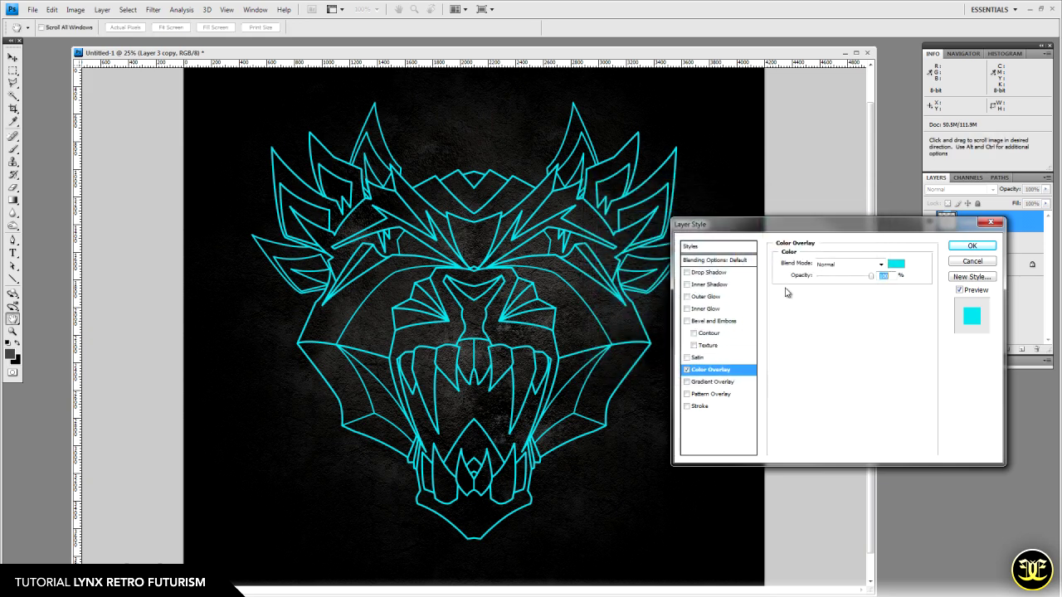
click(970, 247)
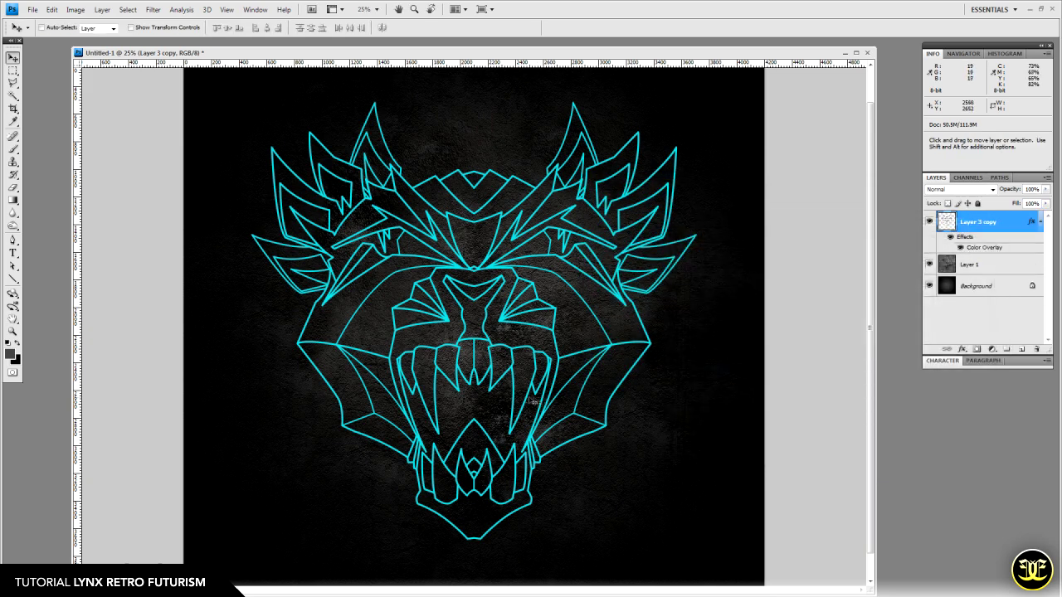
Change the line art's Color Overlay to the darker cyan #009cbe and apply it.
mouse_move(507, 401)
mouse_down()
mouse_move(512, 379)
mouse_move(512, 408)
mouse_up()
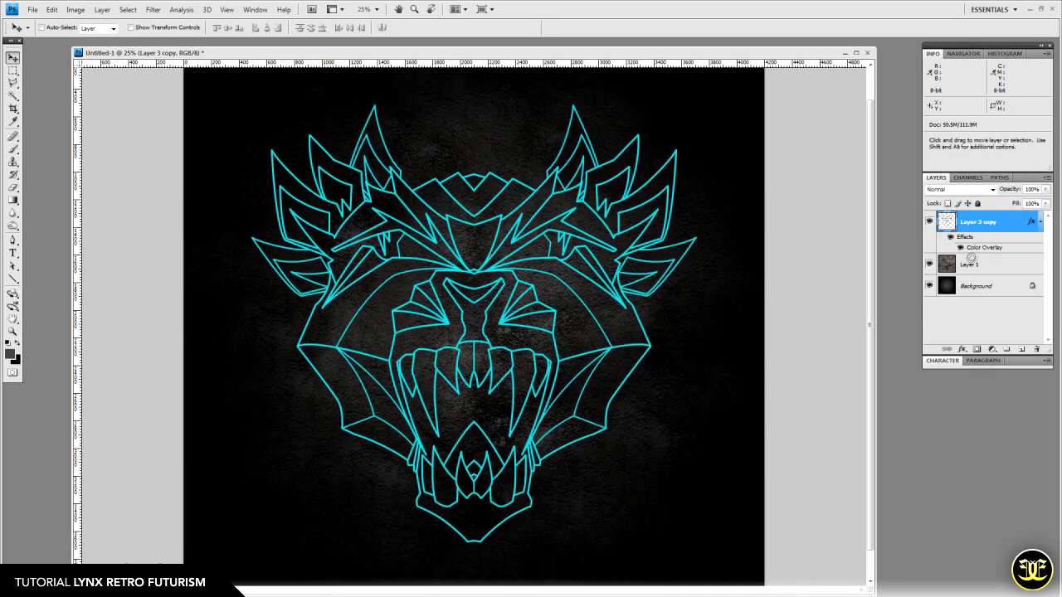
double_click(976, 248)
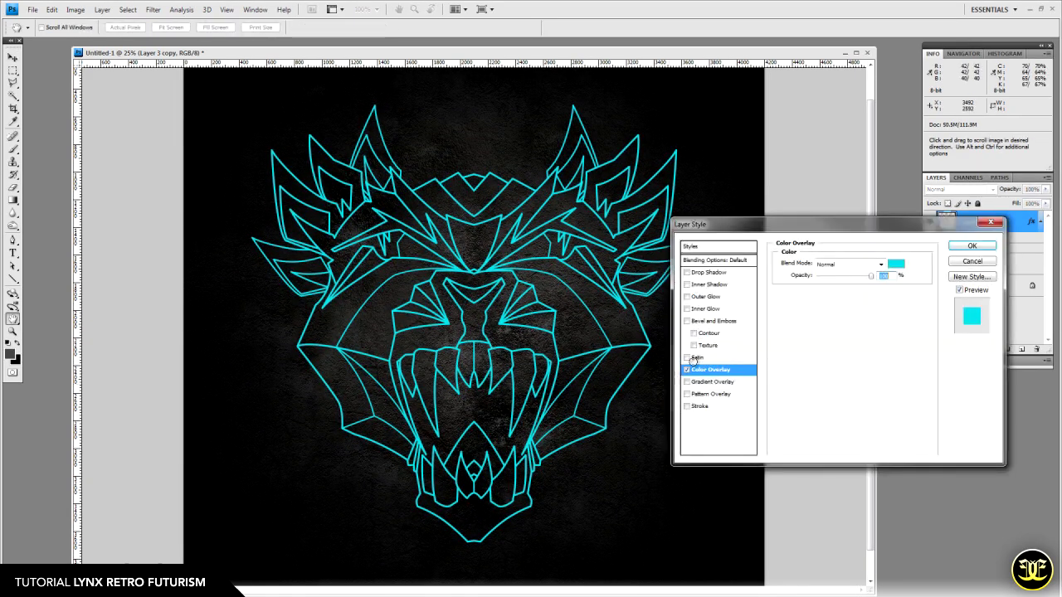
click(899, 279)
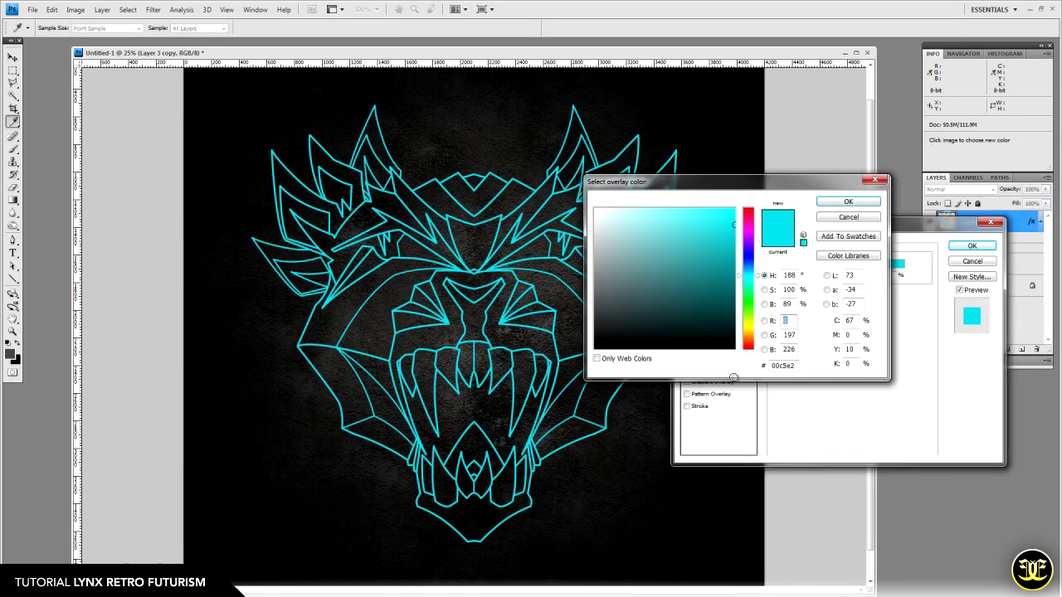
click(737, 242)
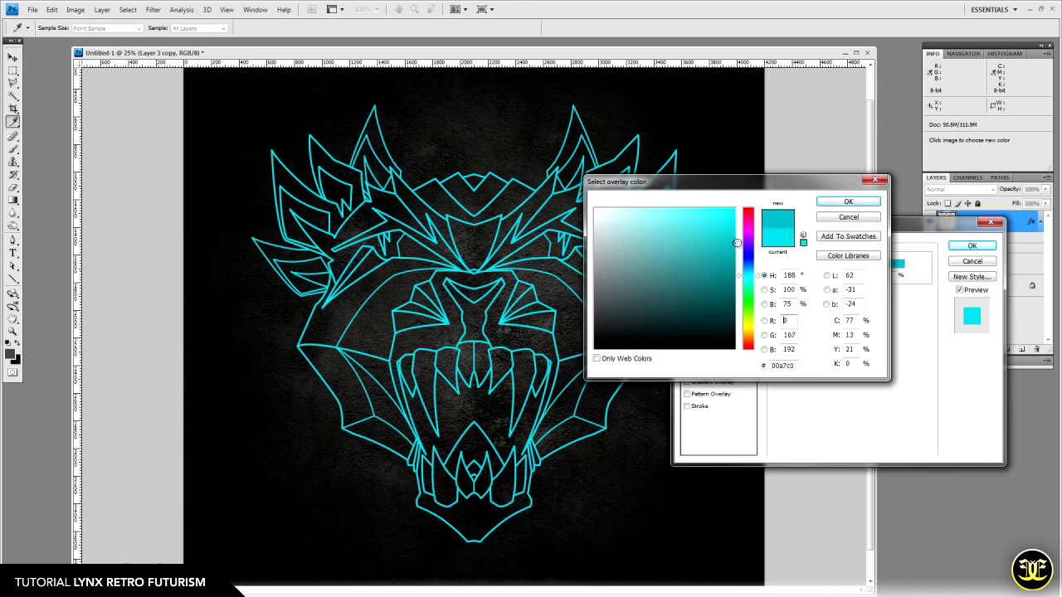
click(734, 244)
click(757, 279)
click(757, 277)
click(757, 280)
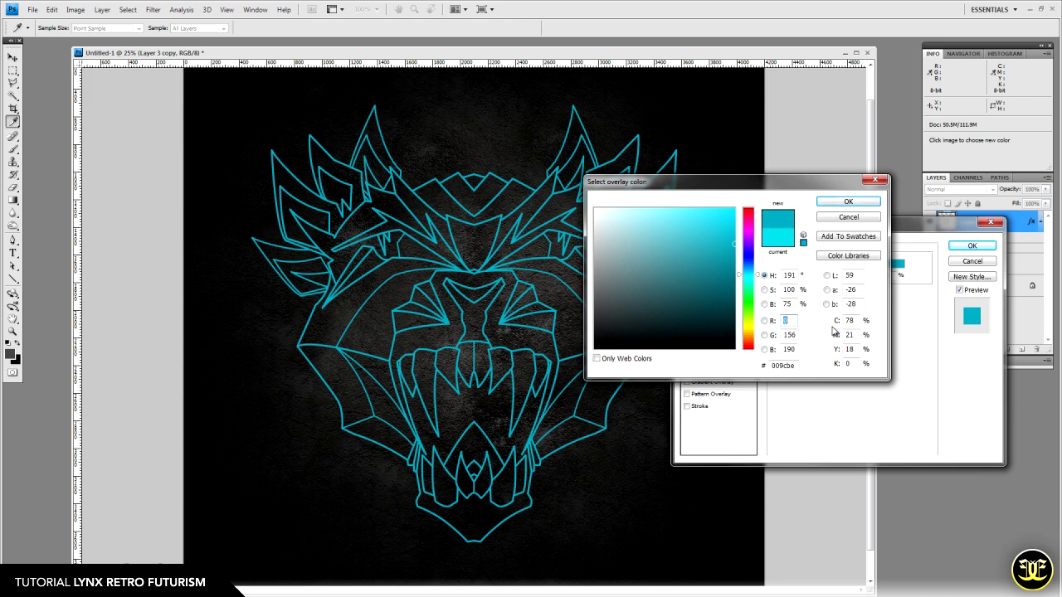
click(848, 203)
click(970, 247)
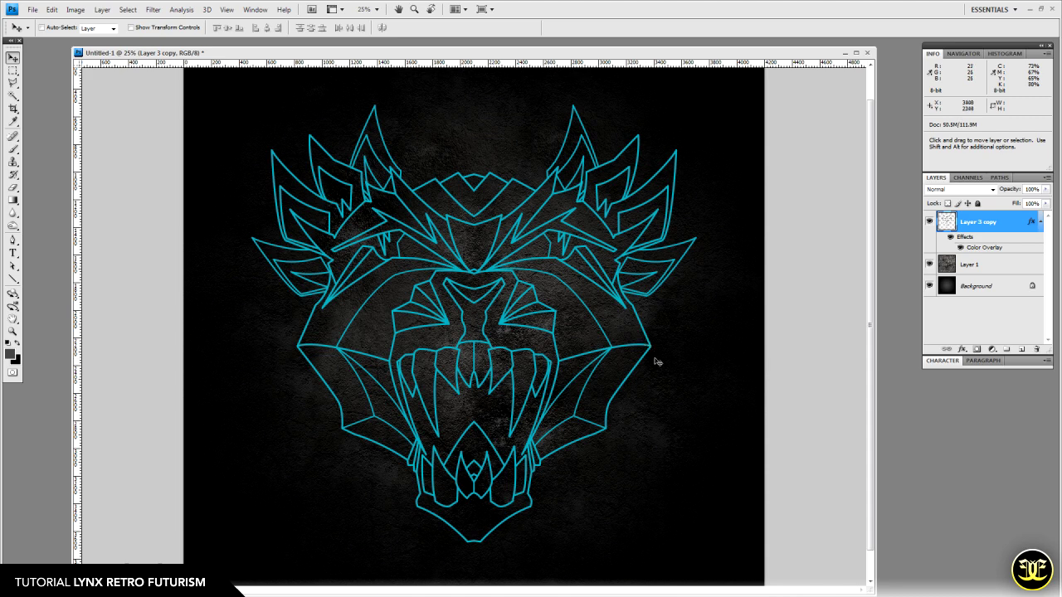
Create a new layer on top and set up the Line tool with 30 px weight and the line art's cyan #009cbe.
click(1021, 349)
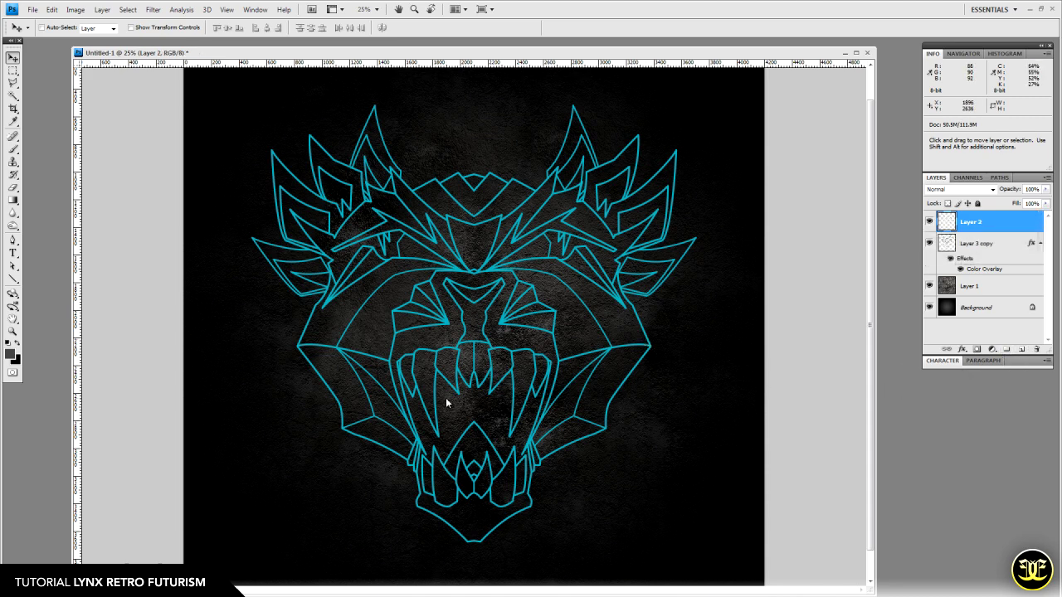
click(13, 331)
alt+click(517, 304)
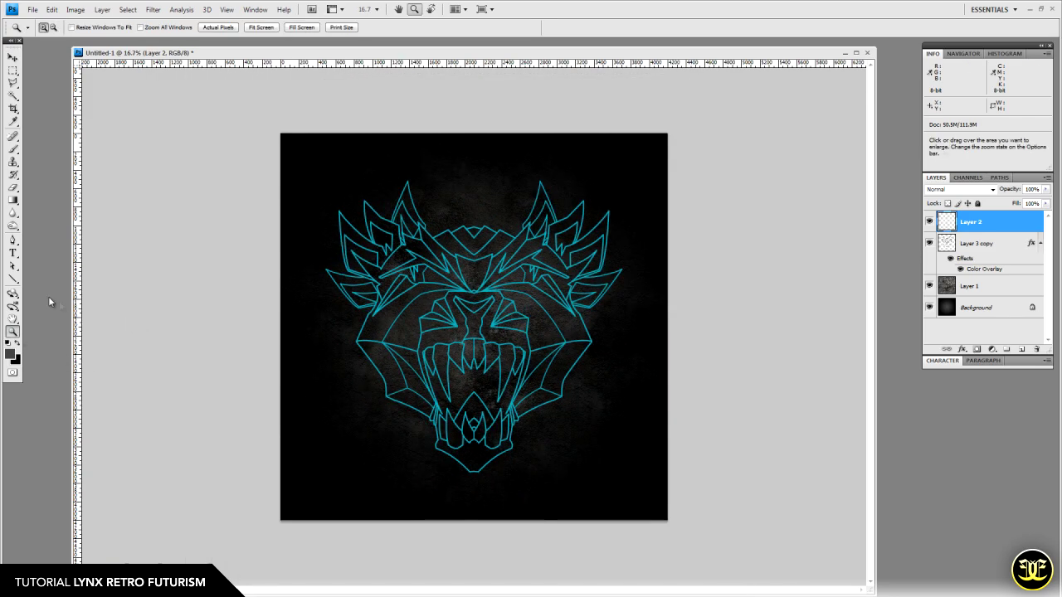
click(14, 280)
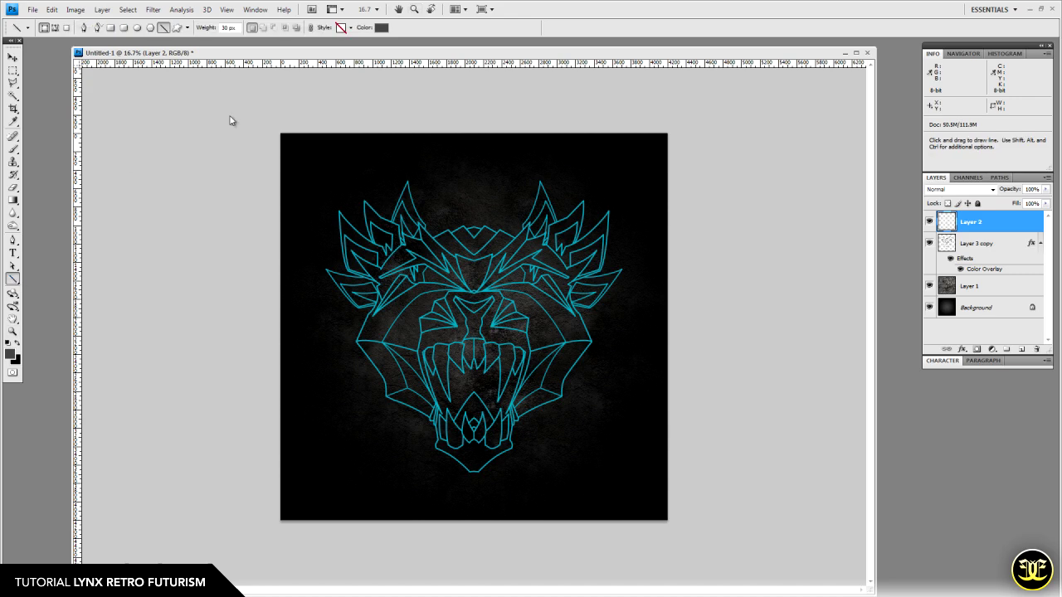
click(232, 28)
click(381, 28)
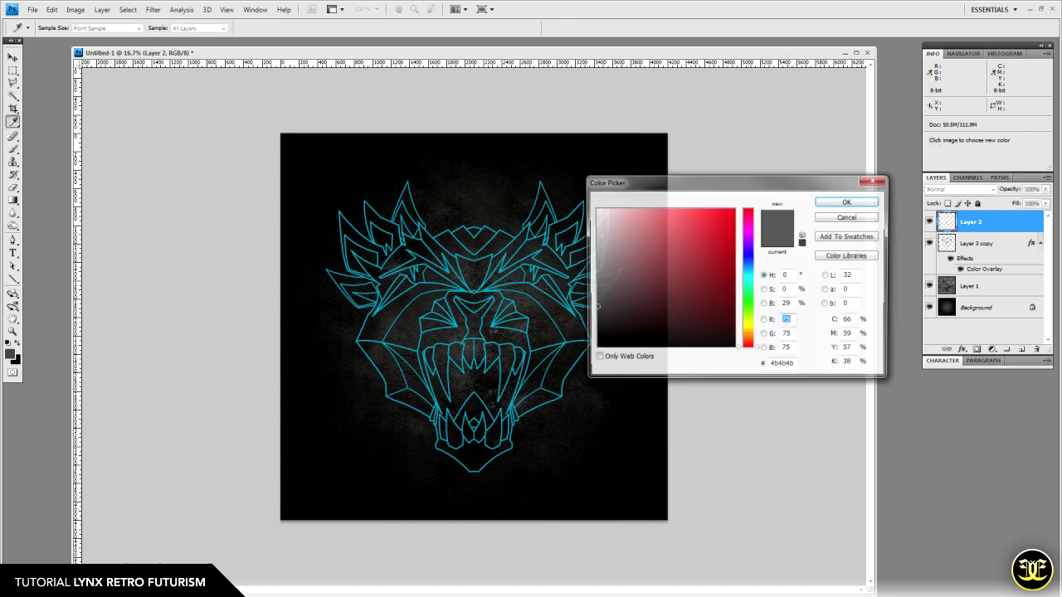
drag(421, 242, 422, 240)
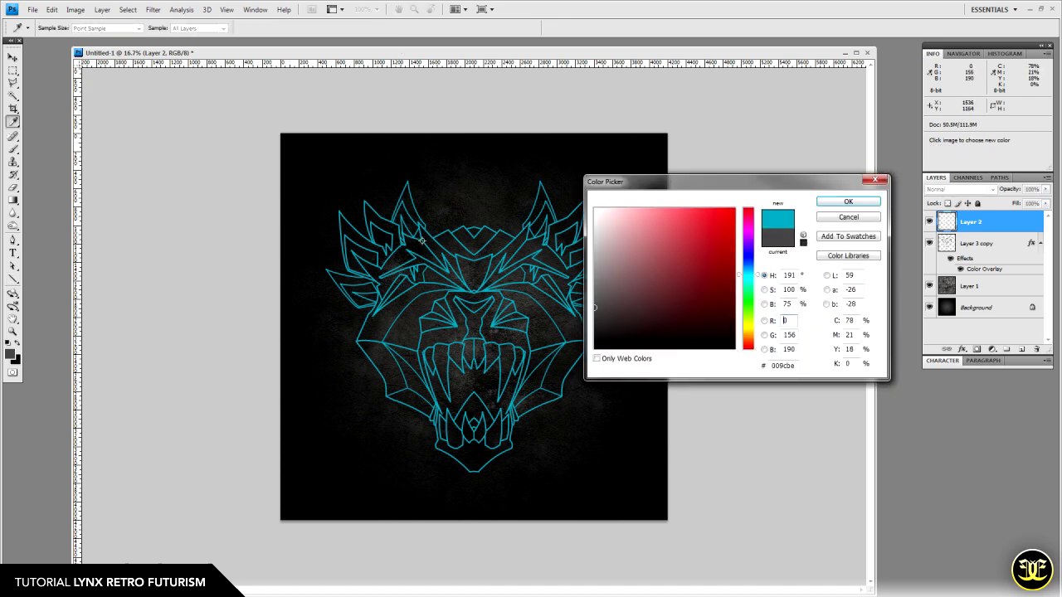
click(847, 203)
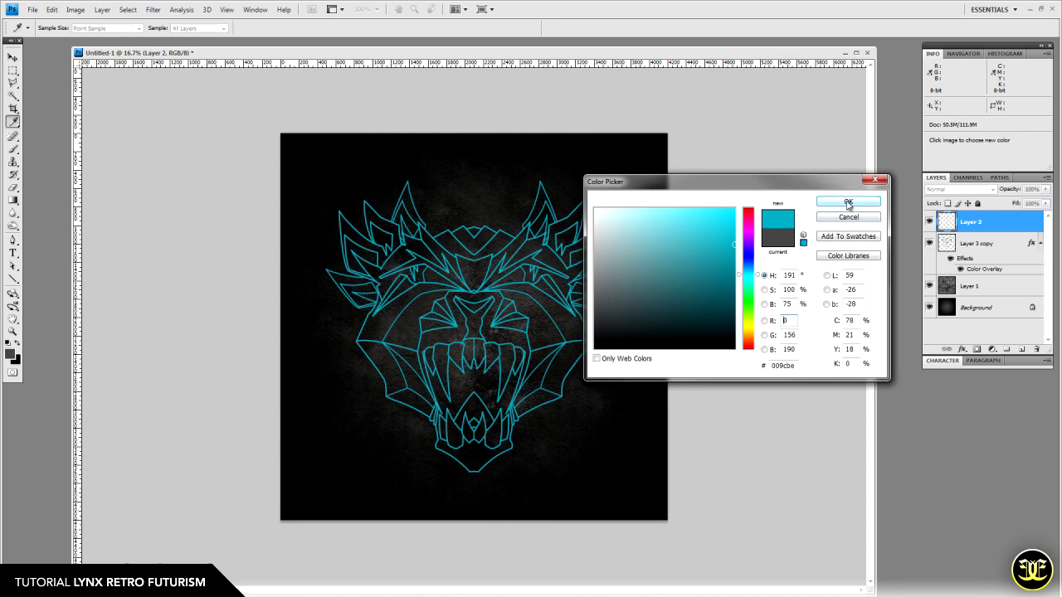
click(847, 204)
key(u)
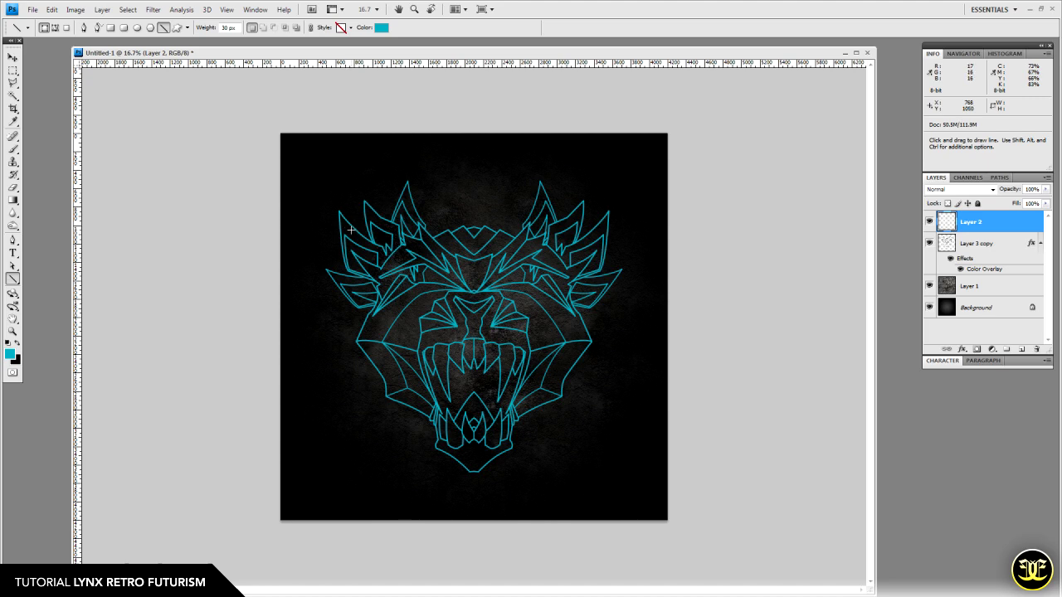
Draw a straight vertical line across the full canvas height, about 700 px from the canvas's left edge.
drag(345, 126, 369, 436)
drag(373, 515, 374, 529)
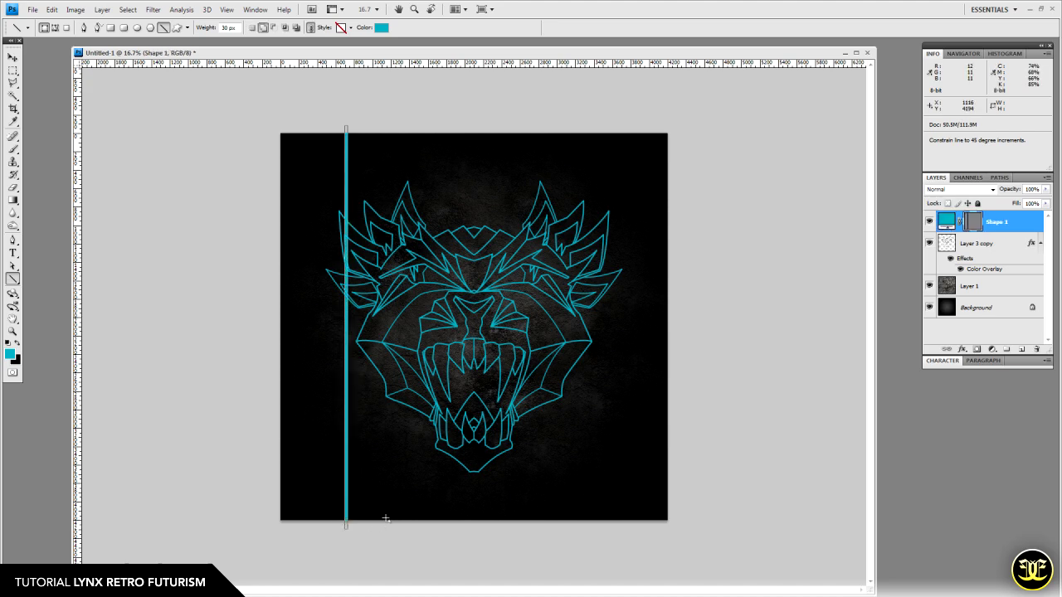
click(13, 333)
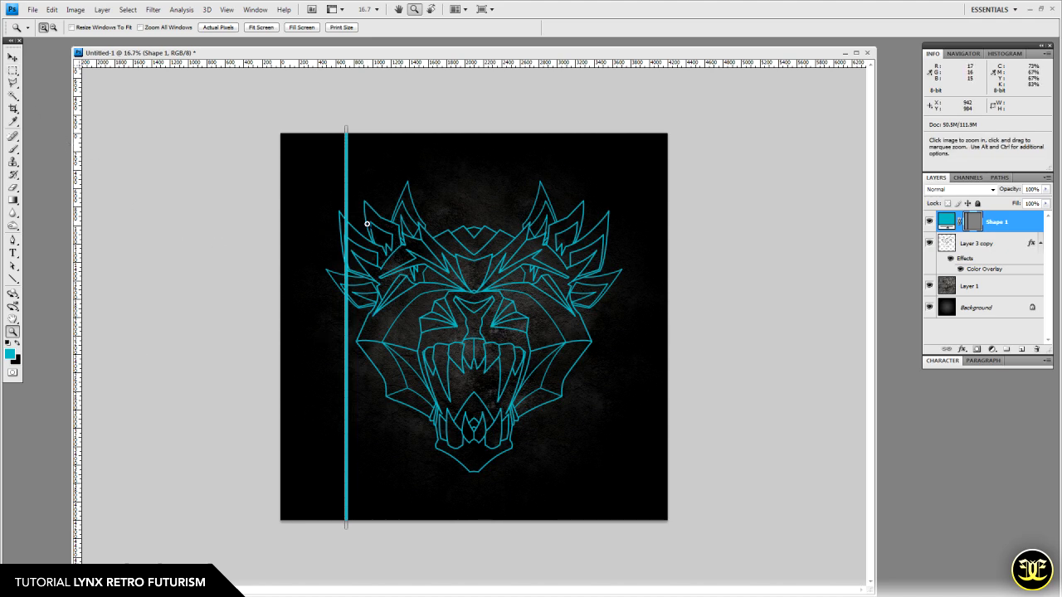
click(12, 279)
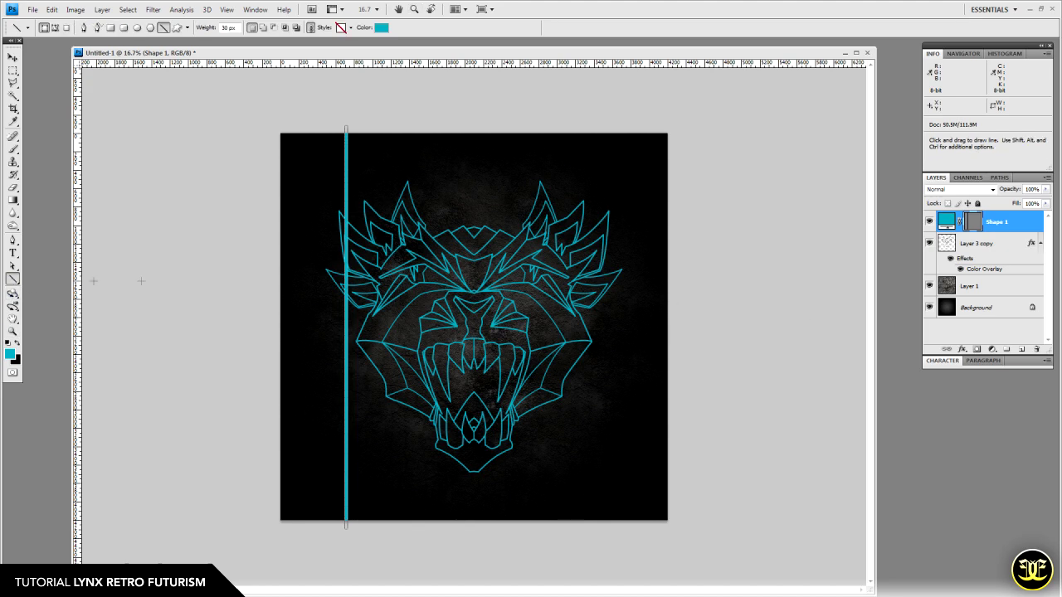
On a new top layer, draw a 30 px full-height vertical line in a brighter cyan, about 800 px from the canvas's left edge.
click(1021, 351)
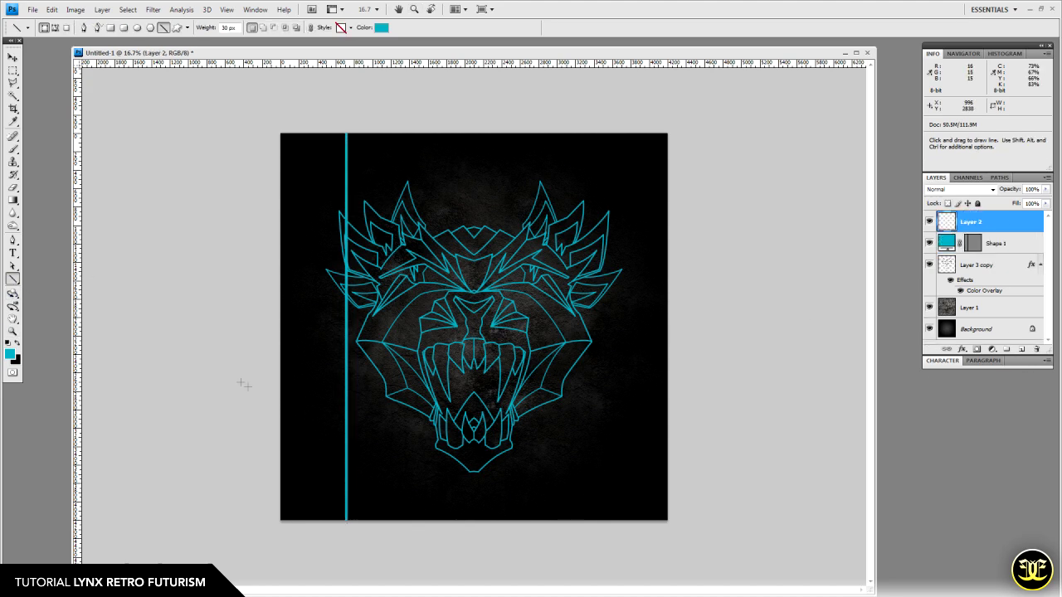
click(11, 355)
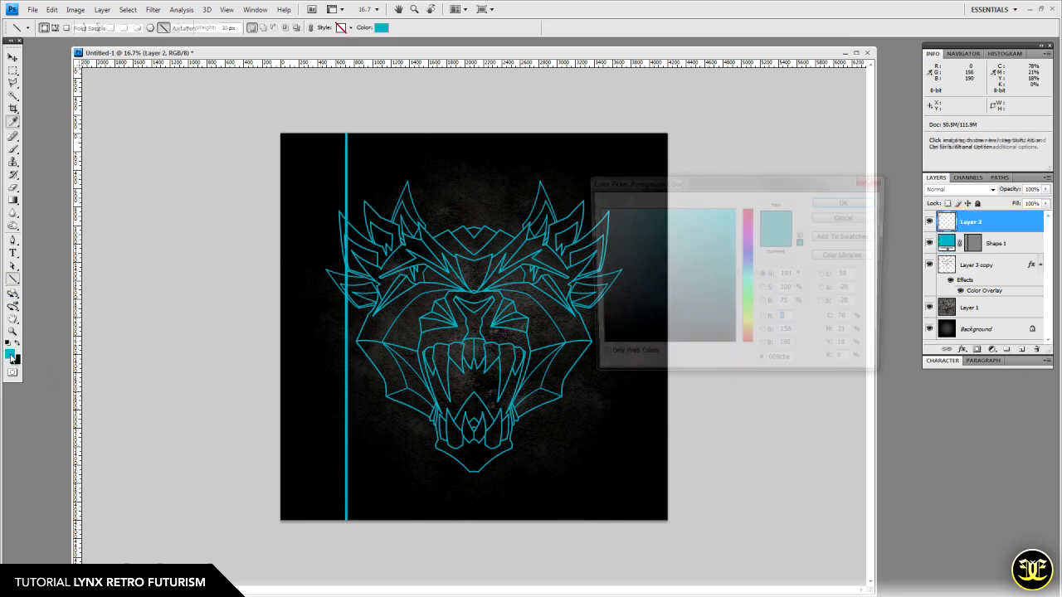
click(734, 230)
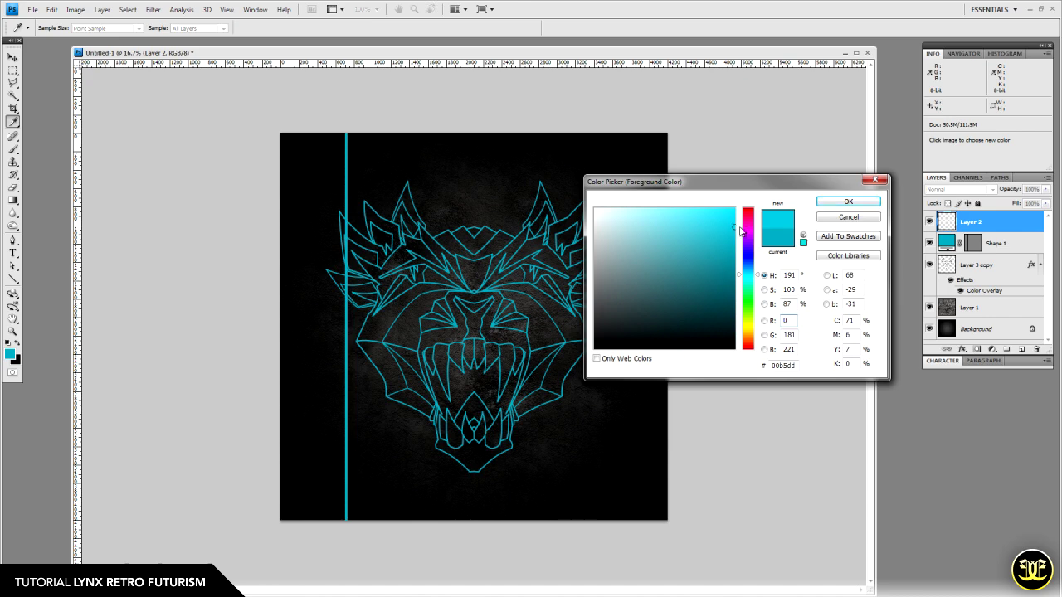
click(854, 217)
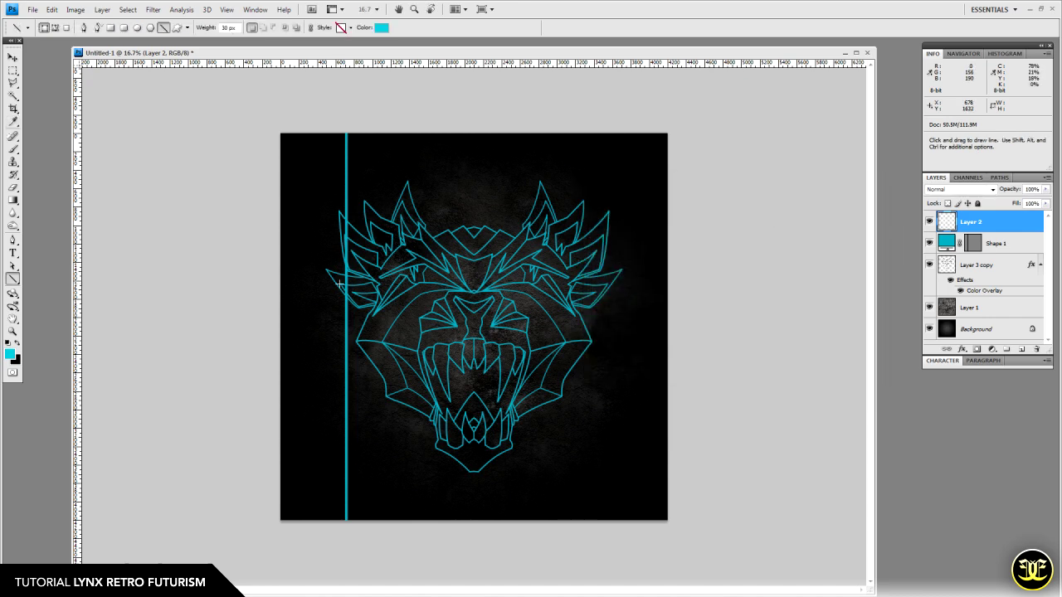
key(shift)
drag(355, 124, 379, 540)
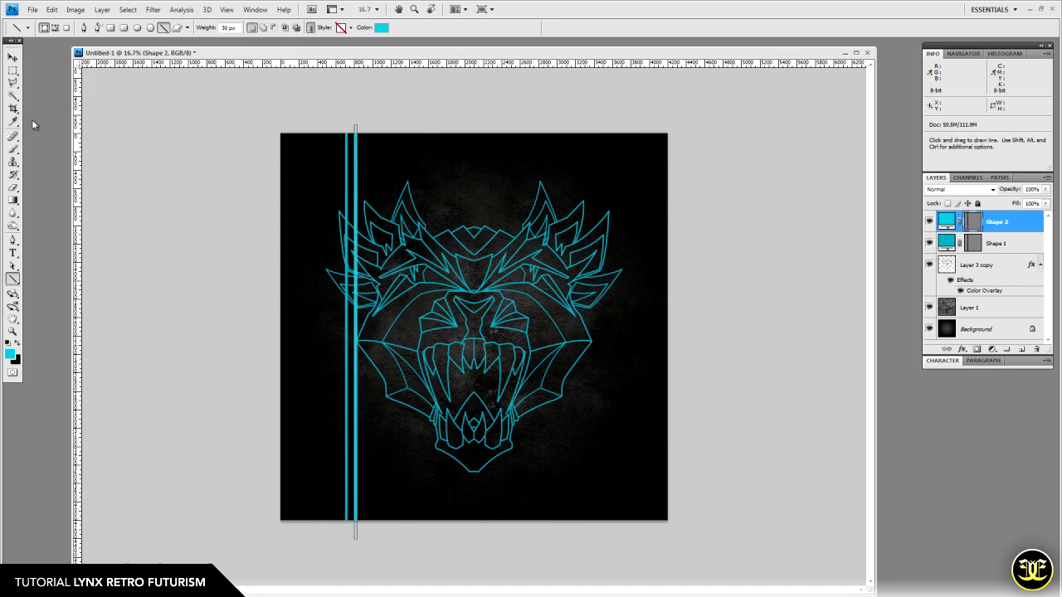
Nudge the brighter cyan line left until it sits flush against the first vertical line, without gap or overlap.
click(14, 57)
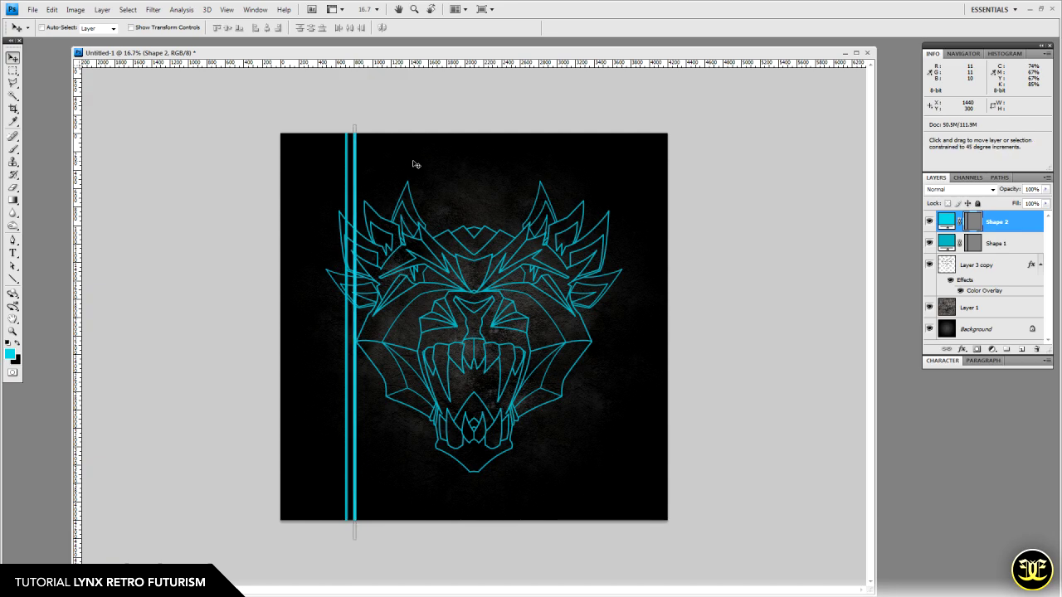
click(13, 331)
drag(313, 236, 439, 331)
key(v)
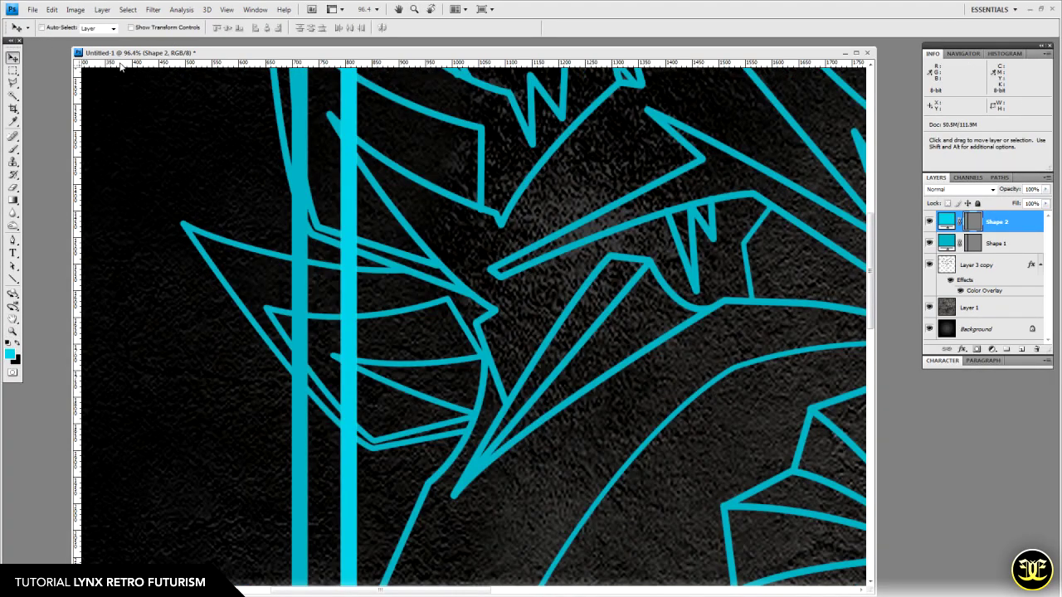
key(shift+Left)
key(shift+Left)
key(shift+Left)
key(shift+Left)
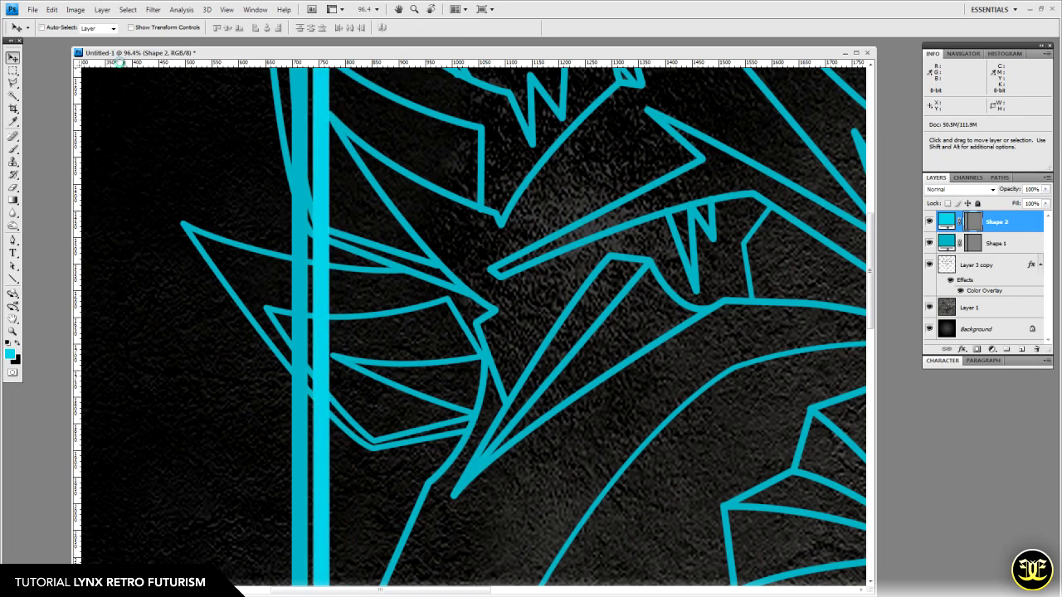
key(Left)
key(Left)
key(Left)
key(Left)
key(Left)
key(Left)
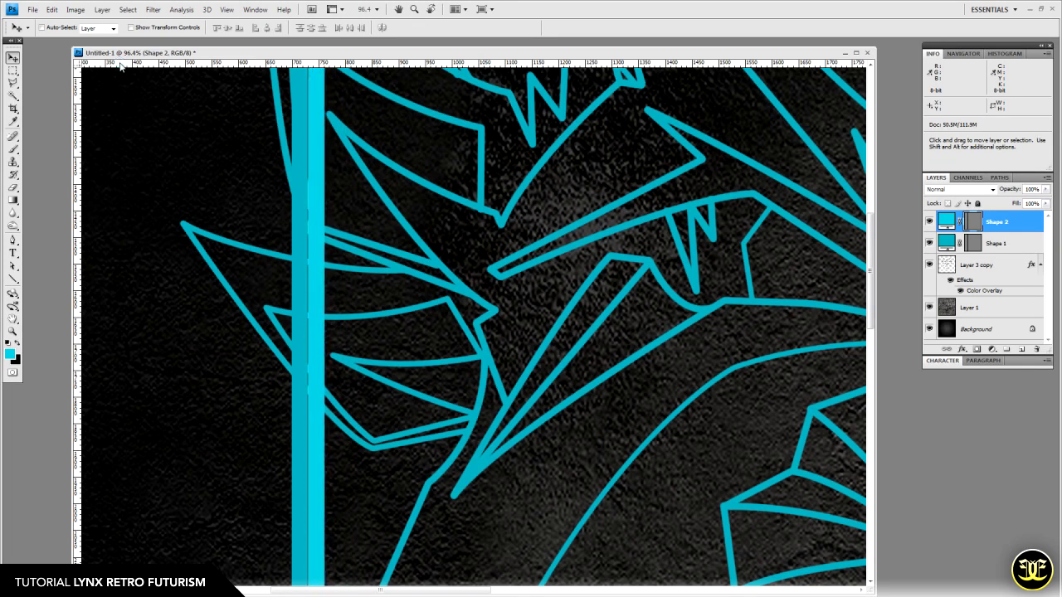
key(Left)
key(Left)
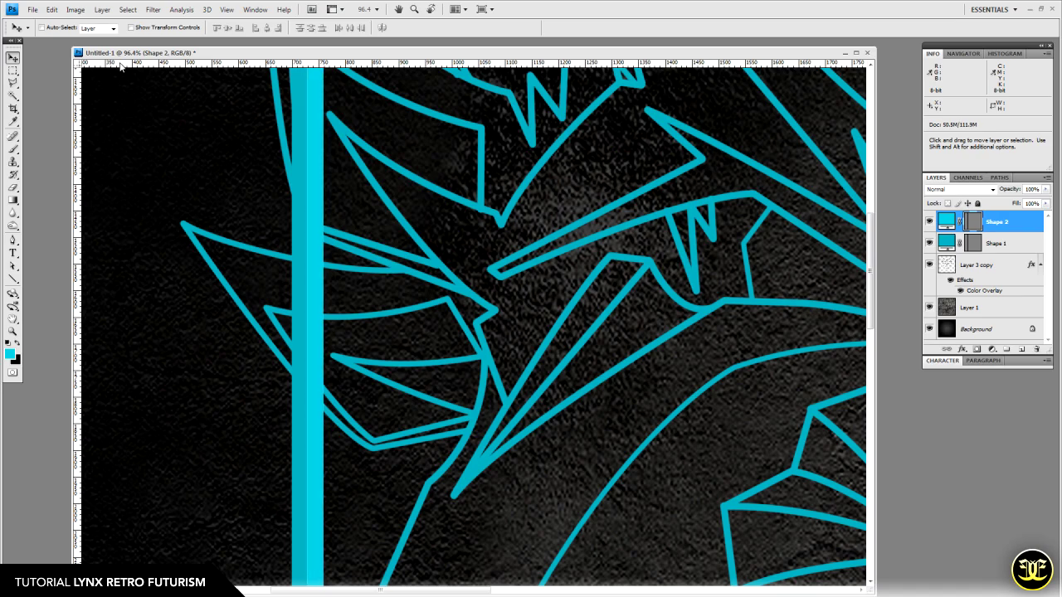
Set the Line tool's weight to 40 px and the foreground color to the dark teal #227c90.
click(12, 330)
alt+click(495, 313)
alt+click(495, 313)
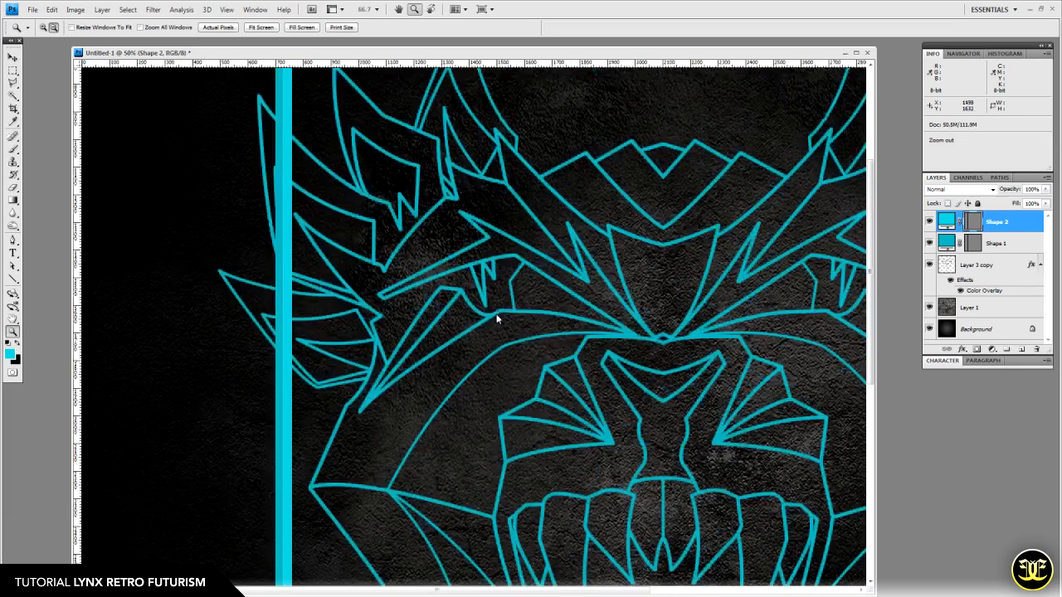
alt+click(495, 313)
alt+click(495, 314)
alt+click(496, 313)
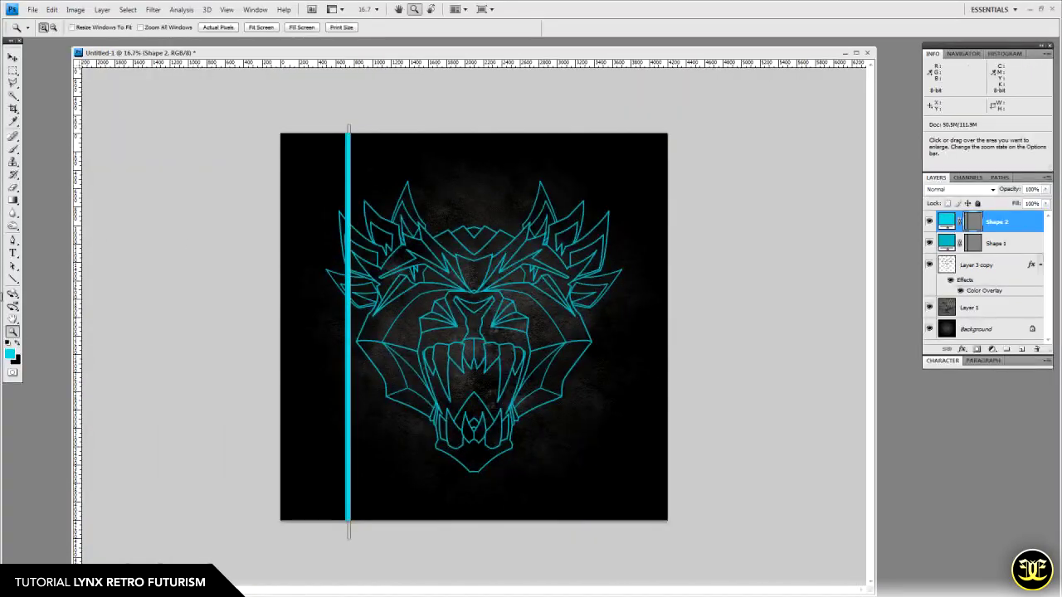
key(u)
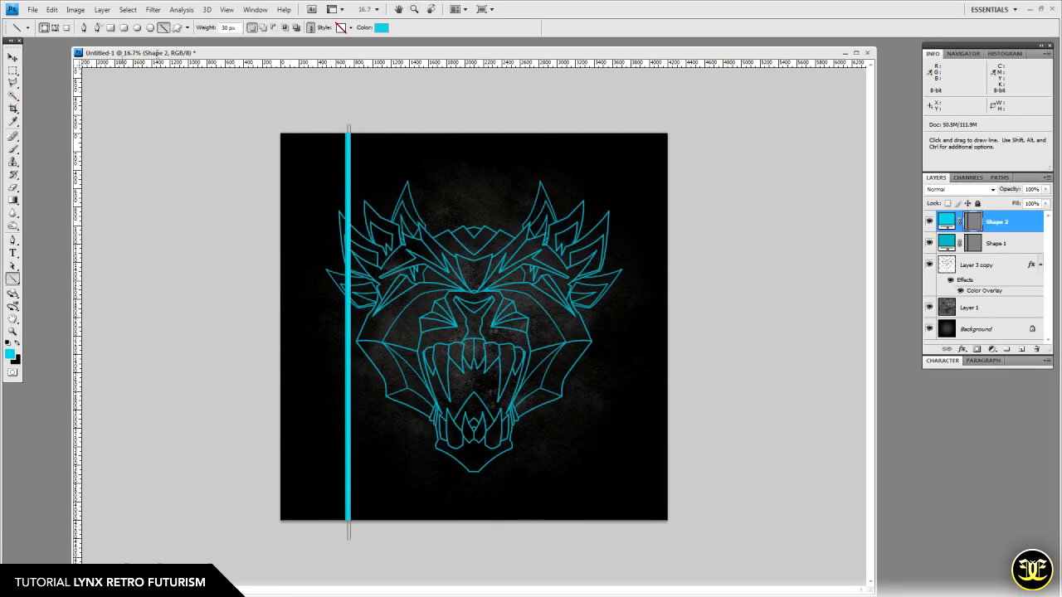
key(Return)
click(10, 354)
drag(531, 267, 526, 258)
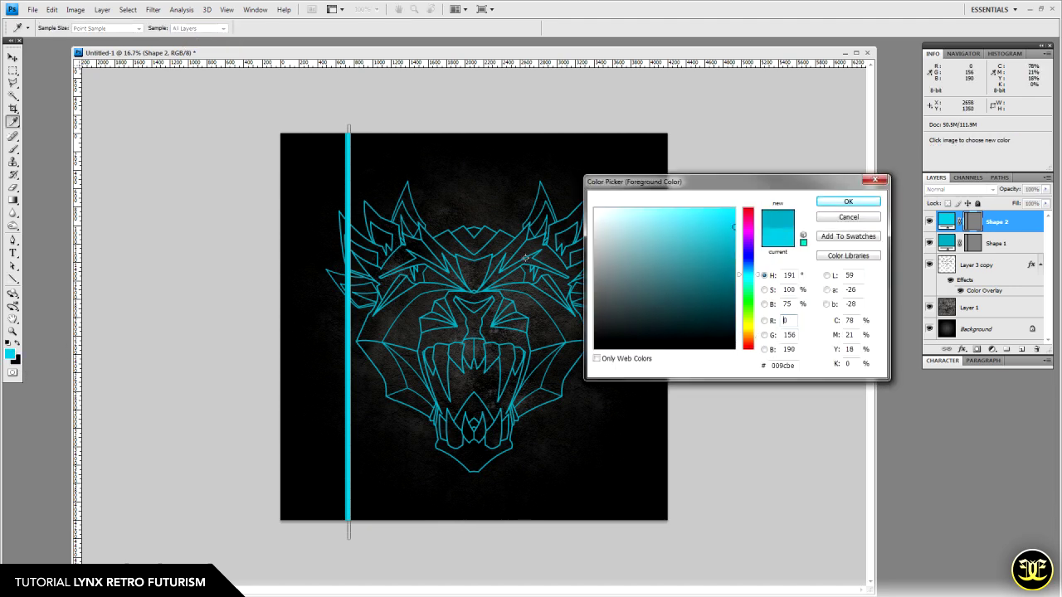
click(735, 257)
drag(736, 264, 718, 269)
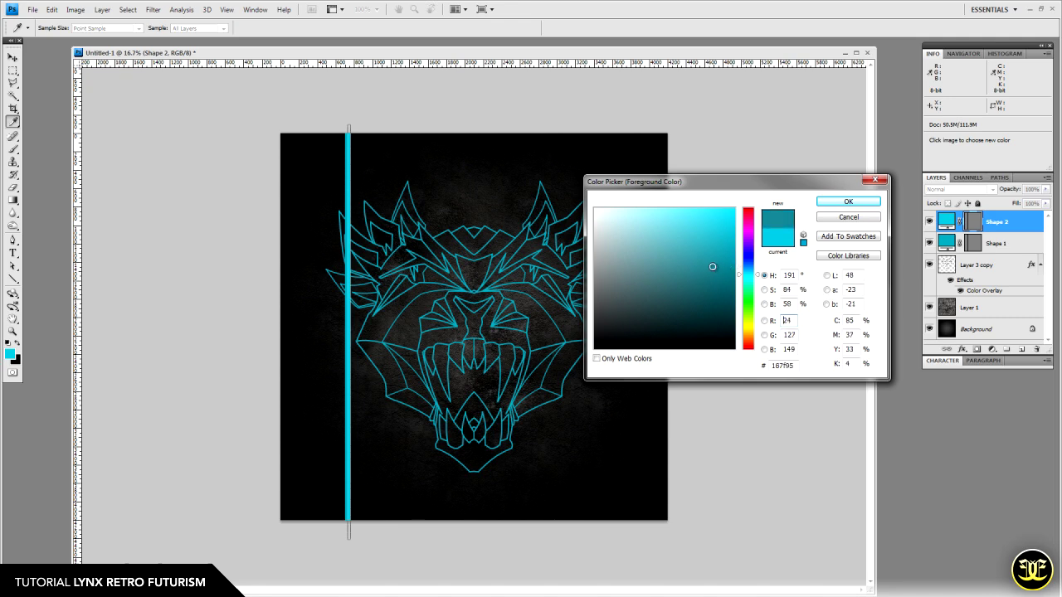
key(Return)
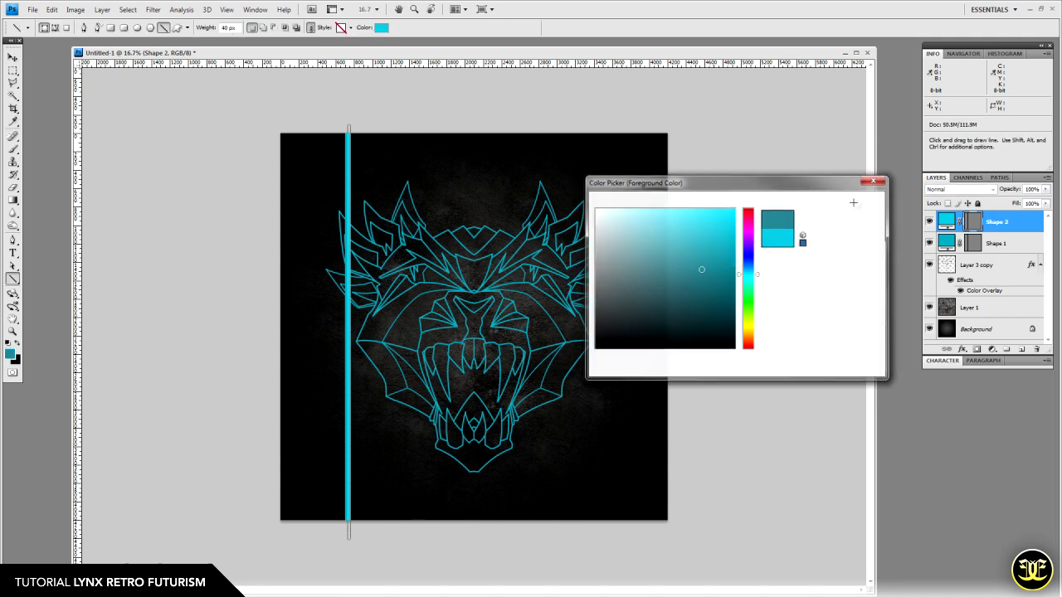
On a new top layer, draw a straight teal vertical line across the full canvas height, about 875 px from the canvas's left edge.
key(u)
click(1020, 349)
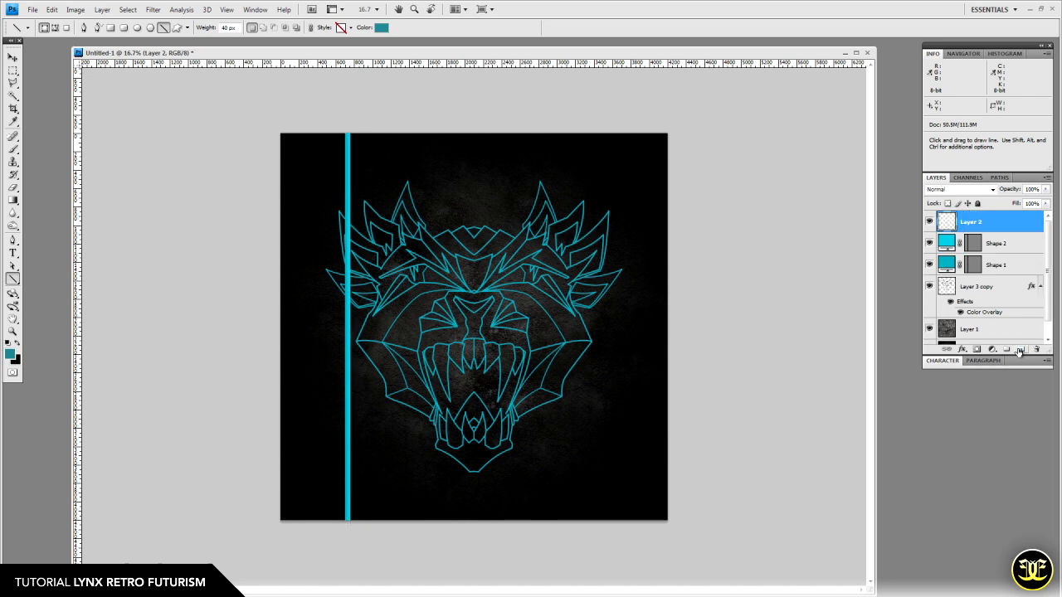
drag(362, 117, 365, 406)
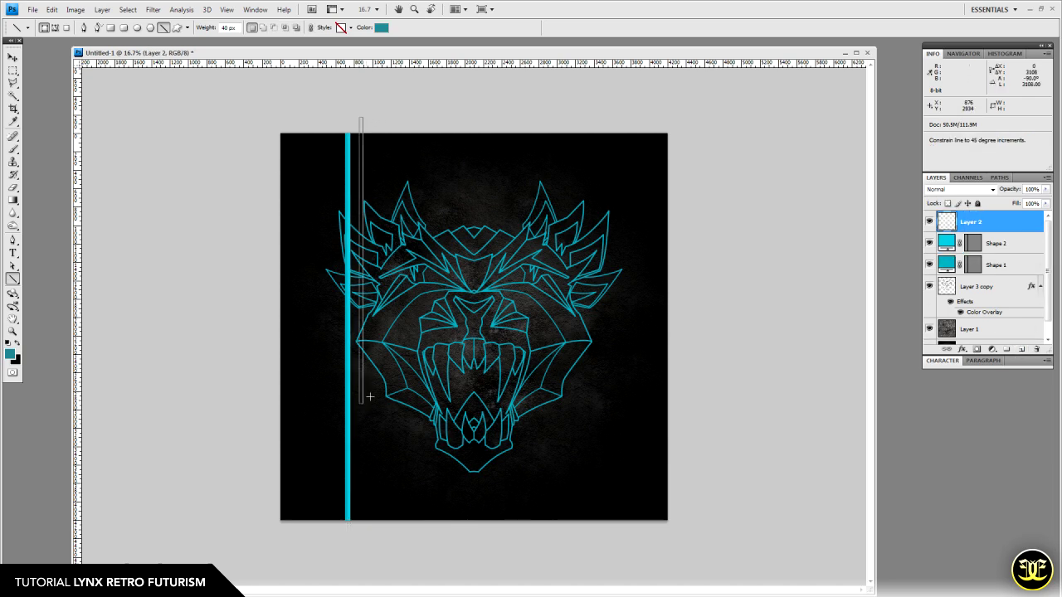
drag(375, 475, 380, 543)
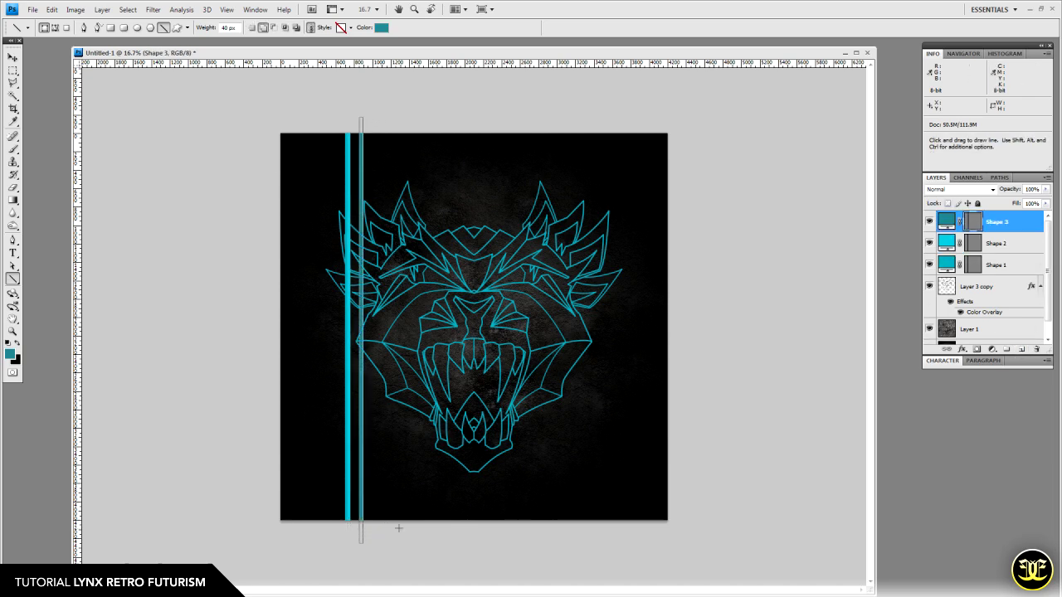
Nudge the dark teal line left until it sits flush against the bright cyan line.
click(13, 332)
drag(313, 290, 420, 362)
key(v)
key(shift+Left)
key(shift+Left)
key(shift+Left)
key(shift+Left)
key(shift+Left)
key(shift+Left)
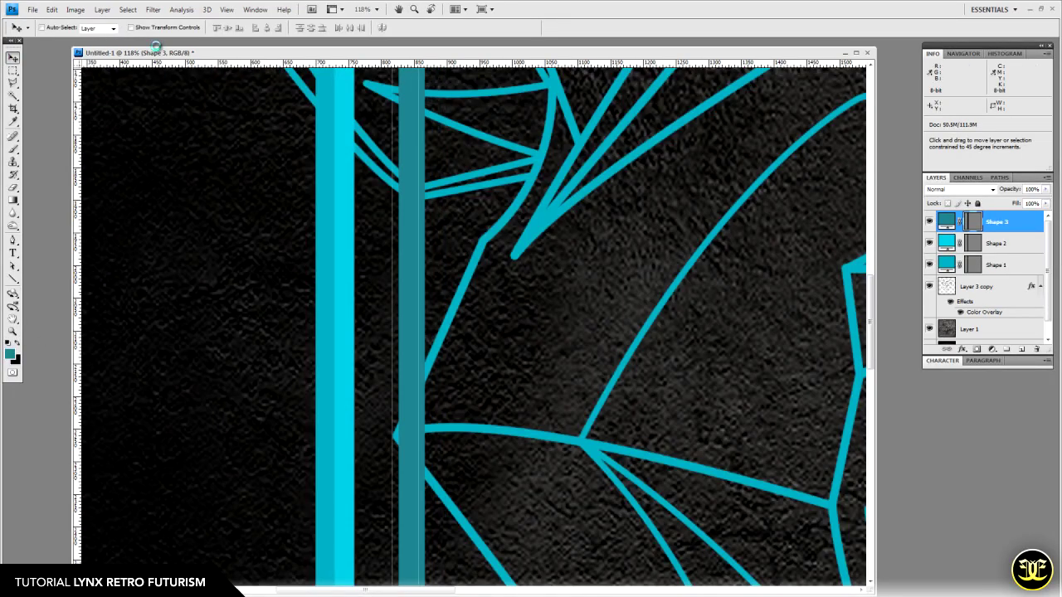
key(Left)
key(Left)
key(Left)
key(Left)
key(Left)
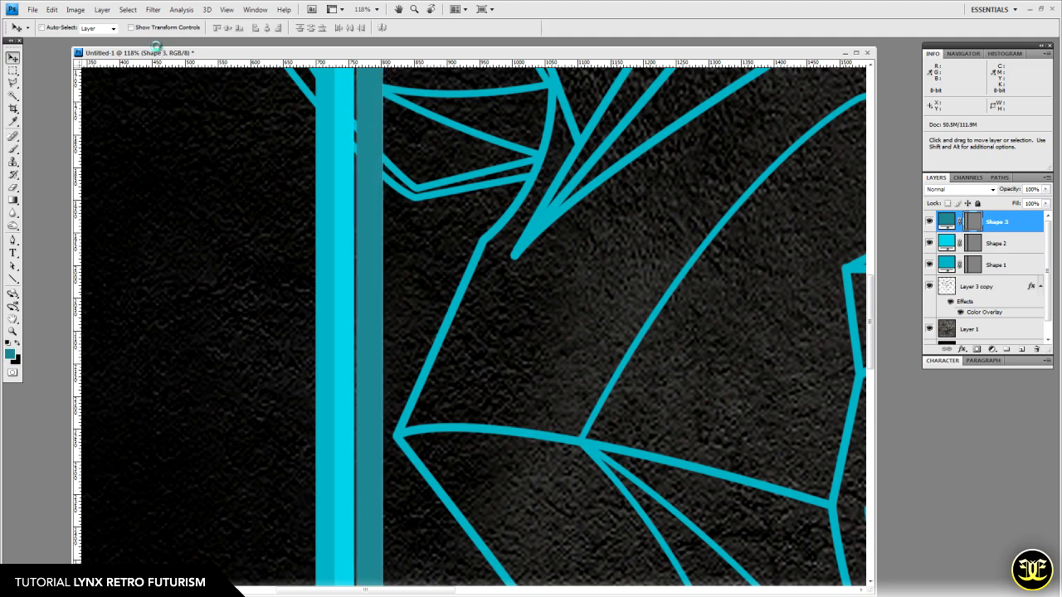
key(Left)
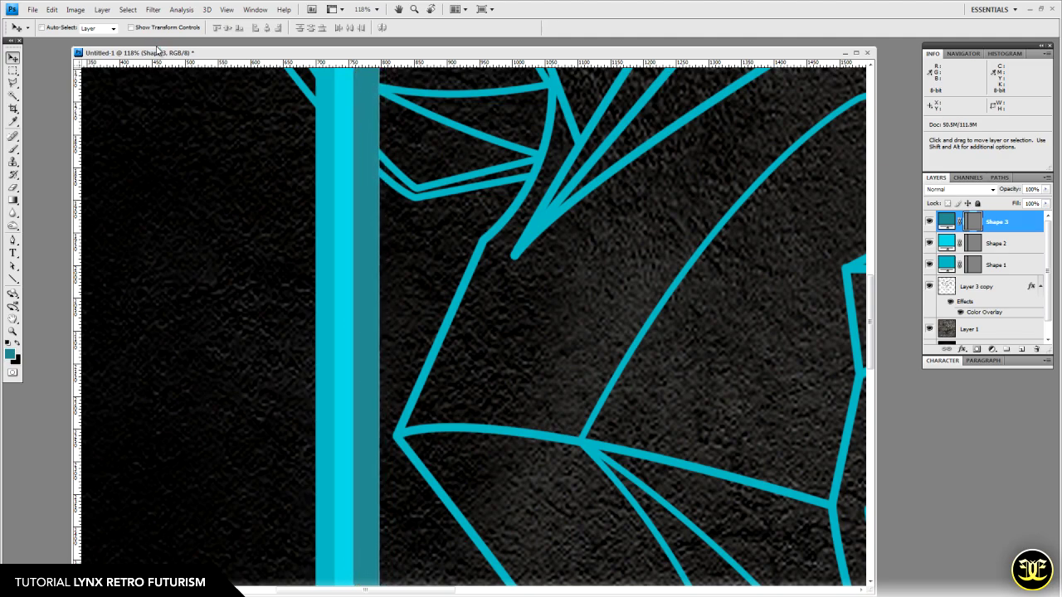
Change the foreground color from dark teal to a lighter, slightly muted cyan of the same hue.
click(12, 330)
alt+click(467, 316)
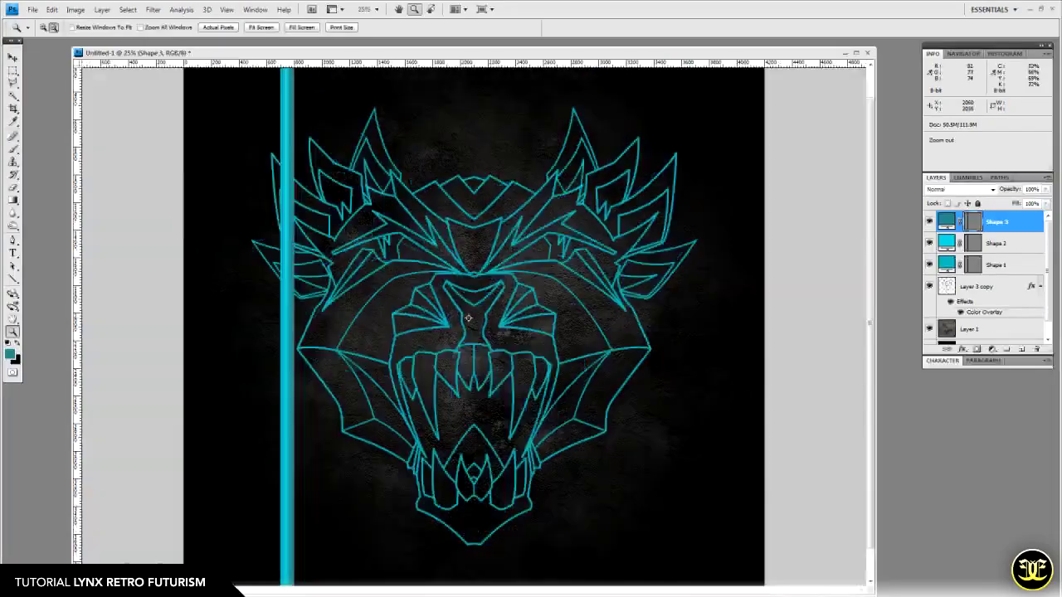
alt+click(467, 318)
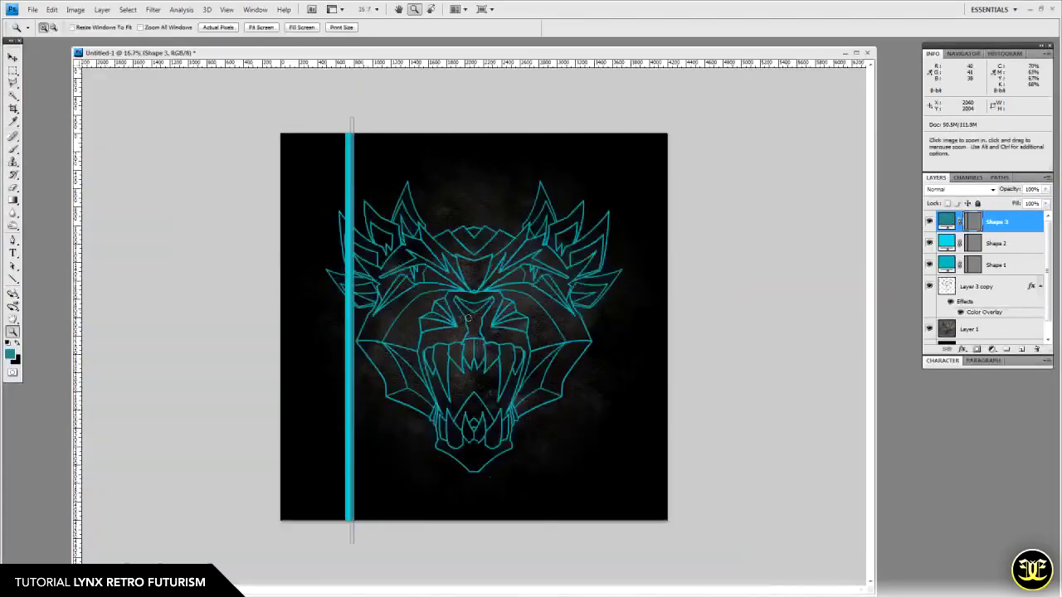
key(v)
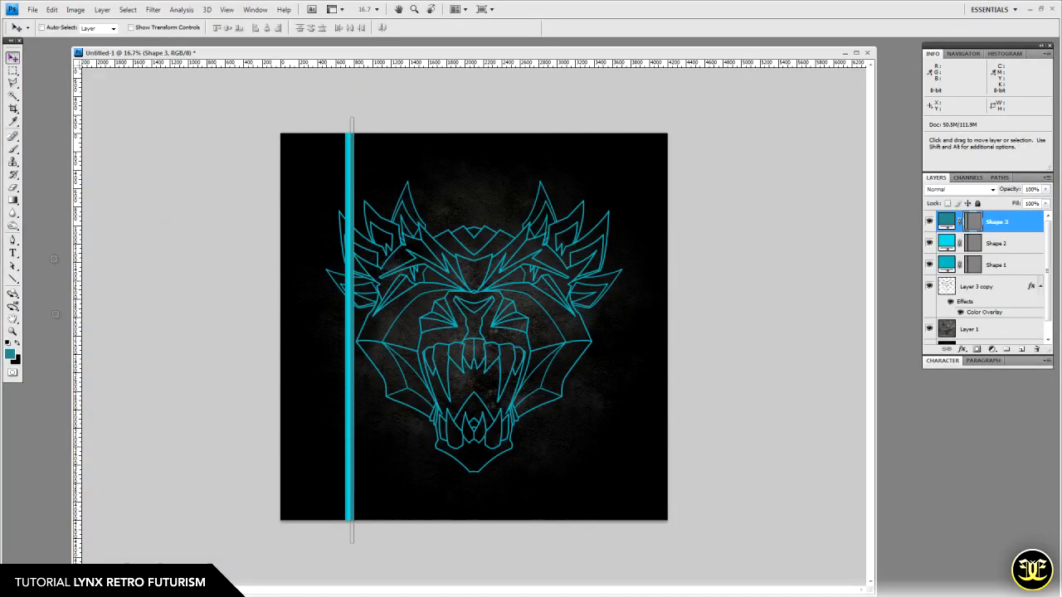
click(11, 350)
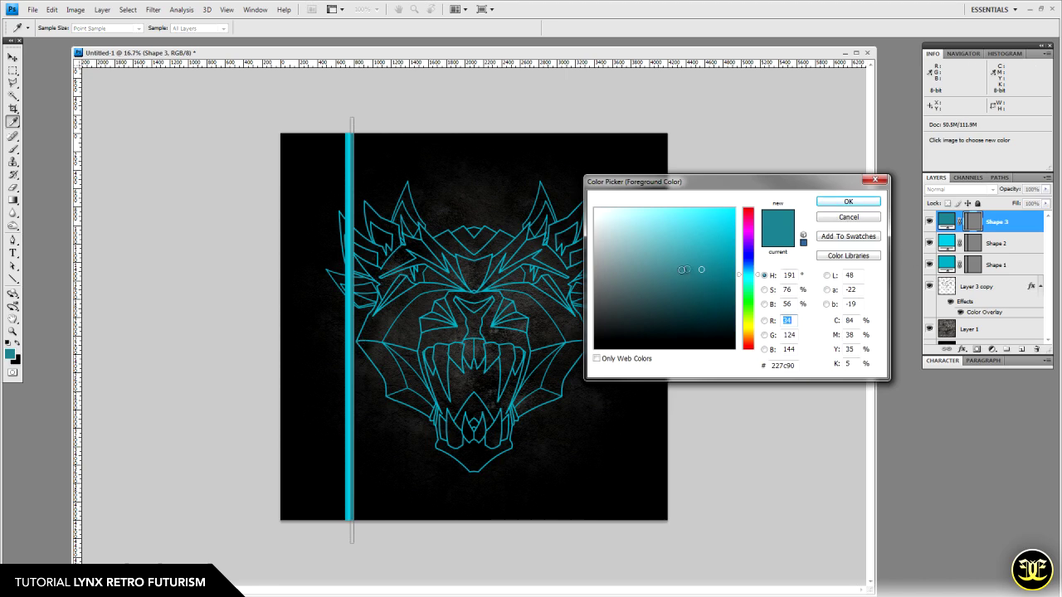
drag(705, 248, 701, 242)
click(847, 202)
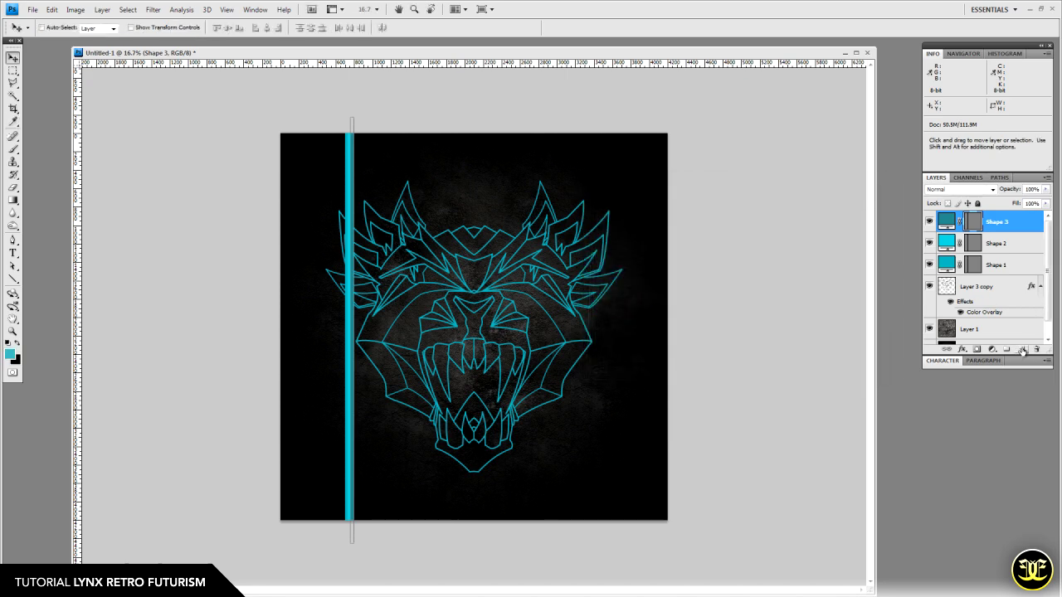
On a new top layer, draw a 40 px full-height vertical line in the muted cyan, about 925 px from the canvas's left edge.
click(1023, 350)
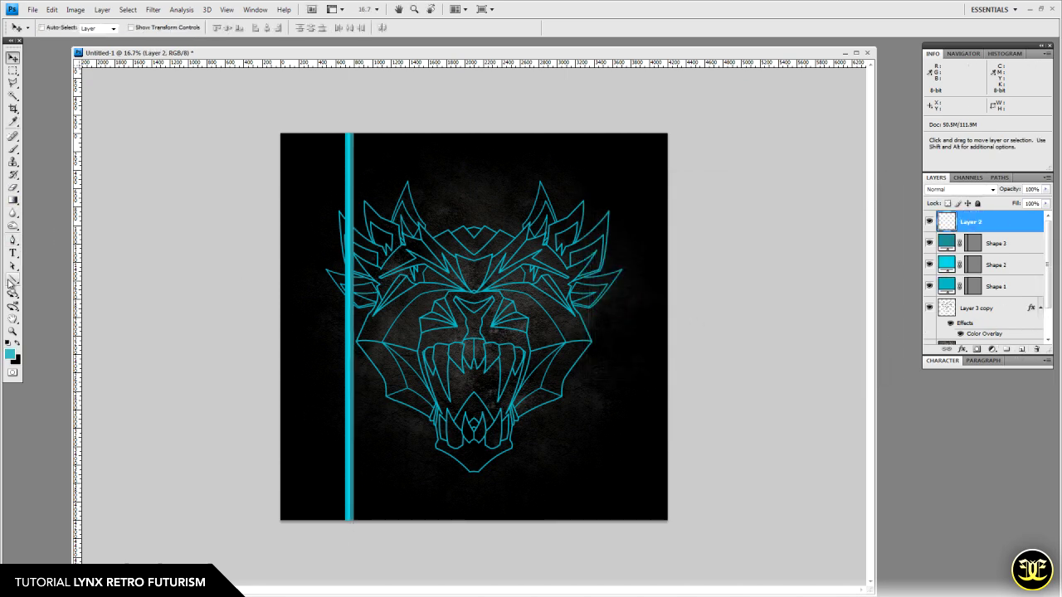
click(10, 280)
drag(366, 127, 380, 530)
Nudge the muted cyan line left until it sits flush against the dark teal line.
click(13, 333)
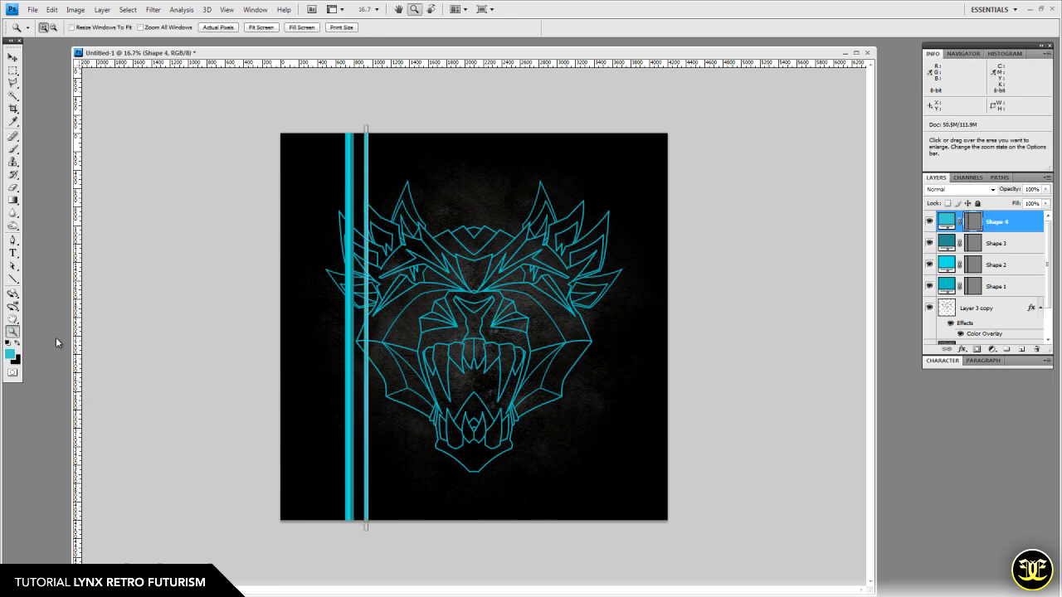
drag(344, 273, 355, 282)
click(12, 57)
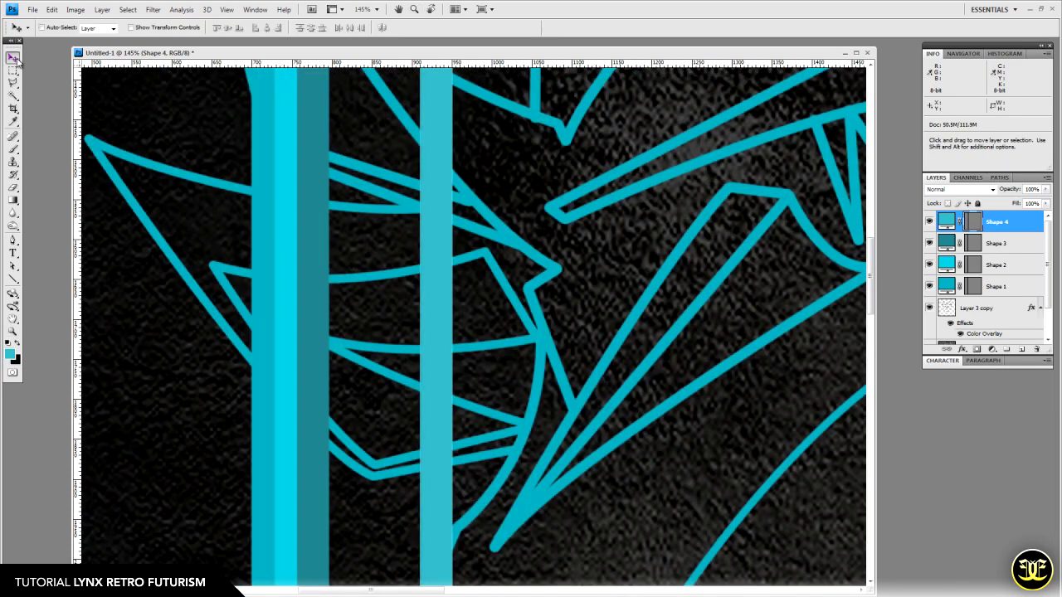
key(shift+Left)
key(shift+Left)
key(shift+Left)
key(shift+Left)
key(shift+Left)
key(shift+Left)
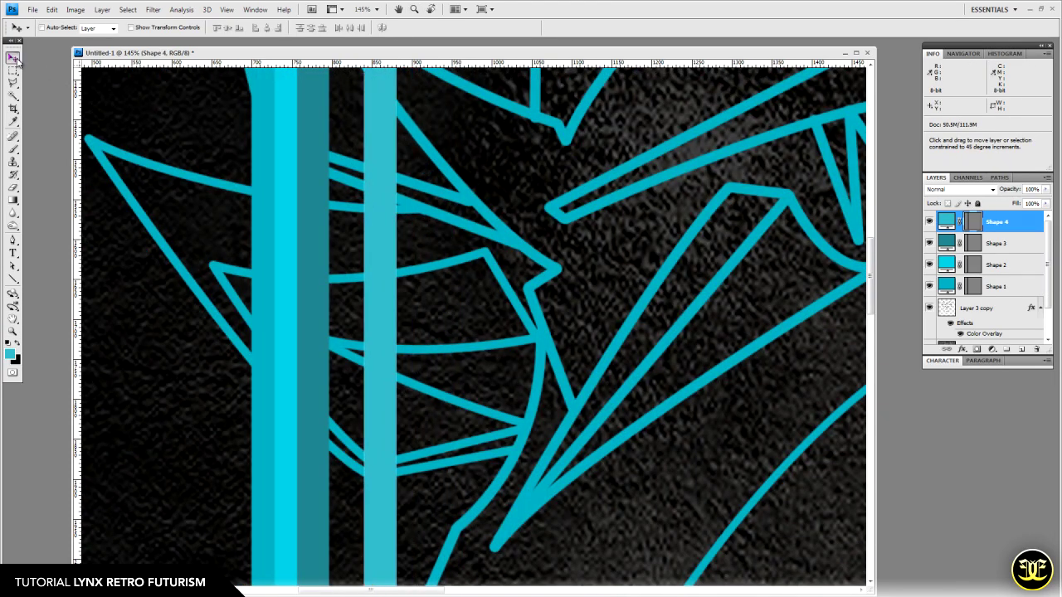
key(shift+Left)
key(Left)
key(Left)
key(Left)
key(Left)
key(Left)
key(Left)
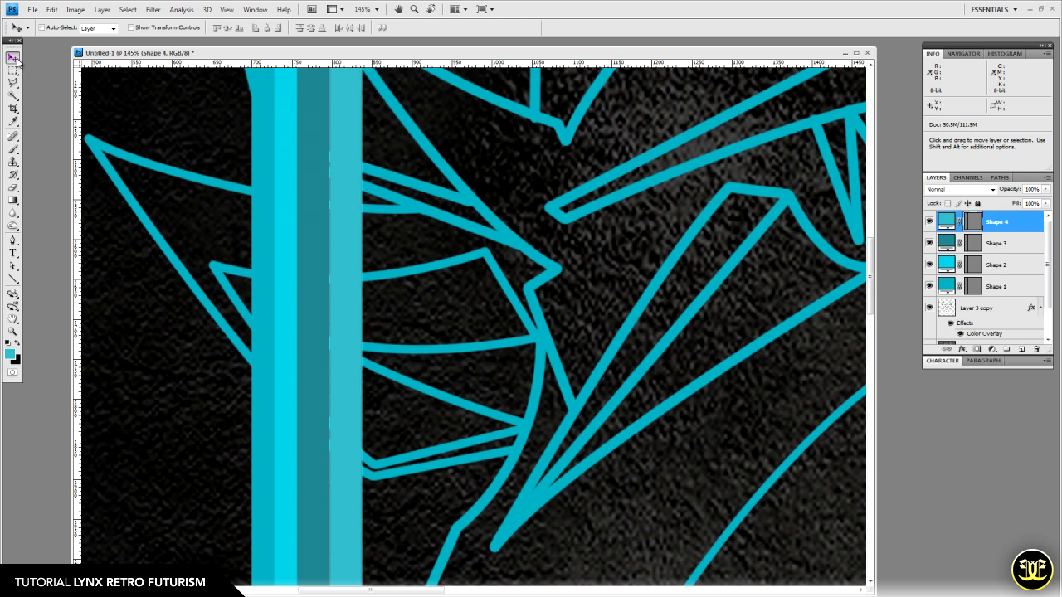
key(Left)
key(Left)
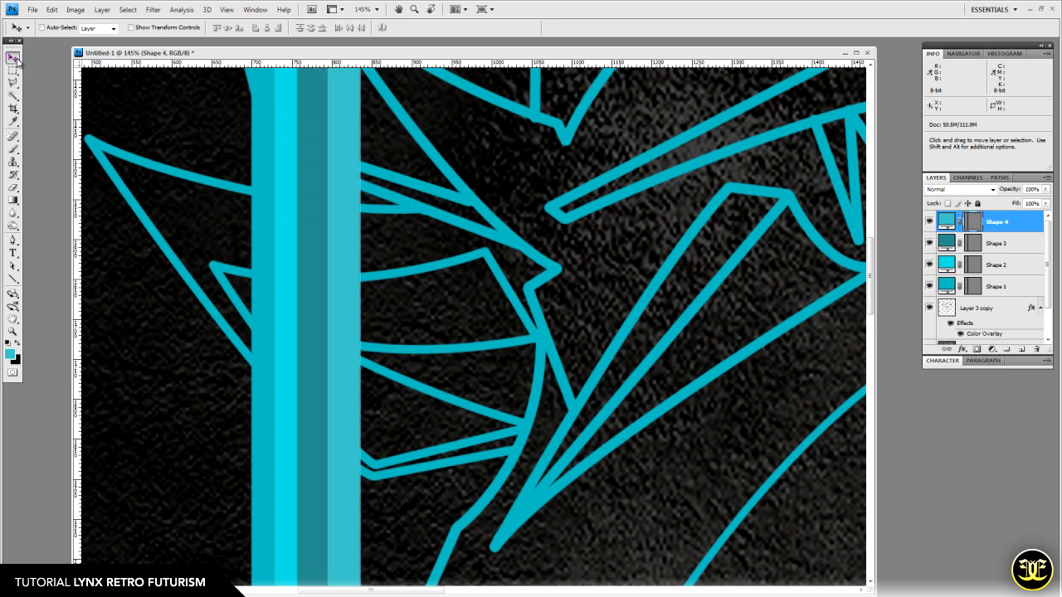
click(13, 331)
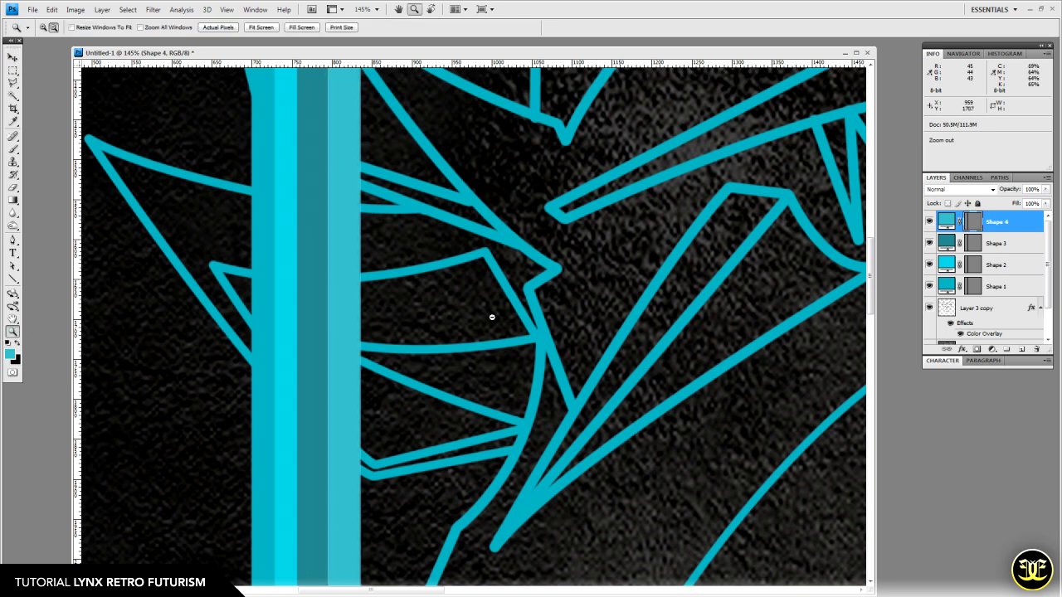
alt+click(490, 314)
alt+click(491, 316)
alt+click(491, 315)
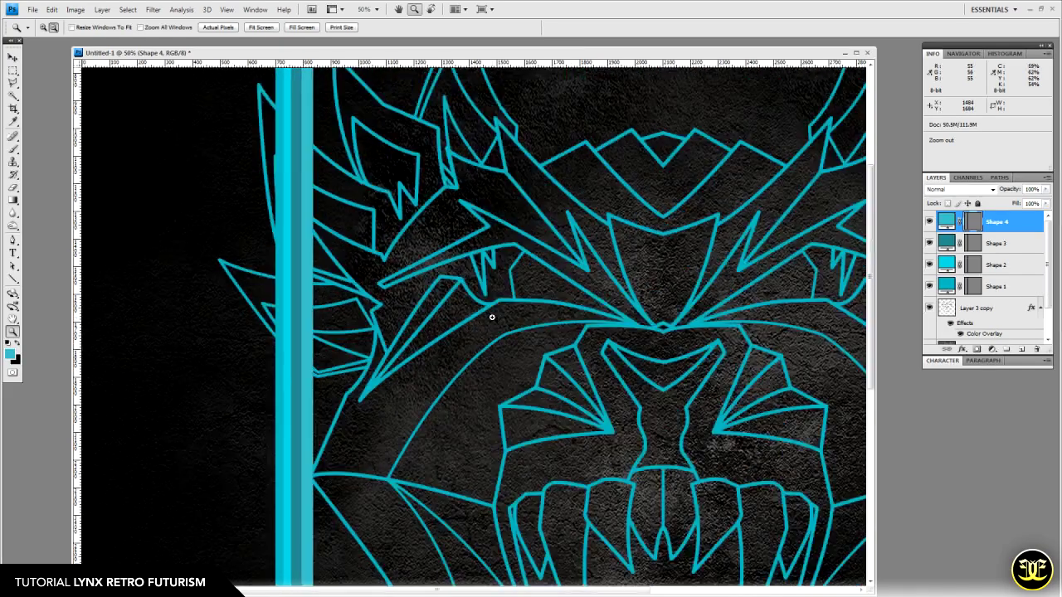
Set the foreground color to bright cyan by sampling the second vertical stripe in the artwork.
alt+click(490, 310)
alt+click(490, 301)
alt+click(184, 231)
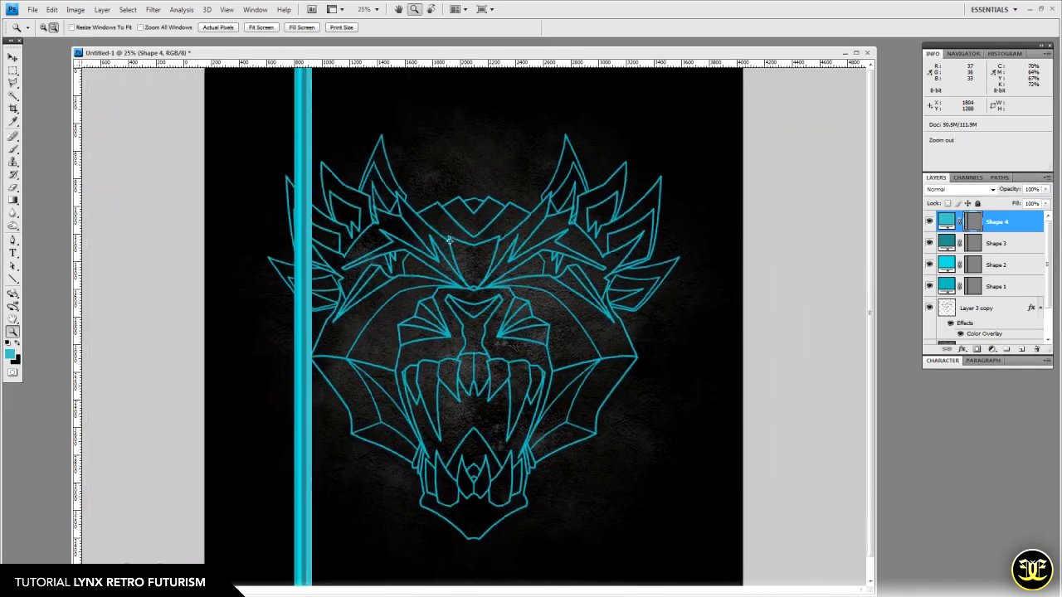
key(v)
click(10, 355)
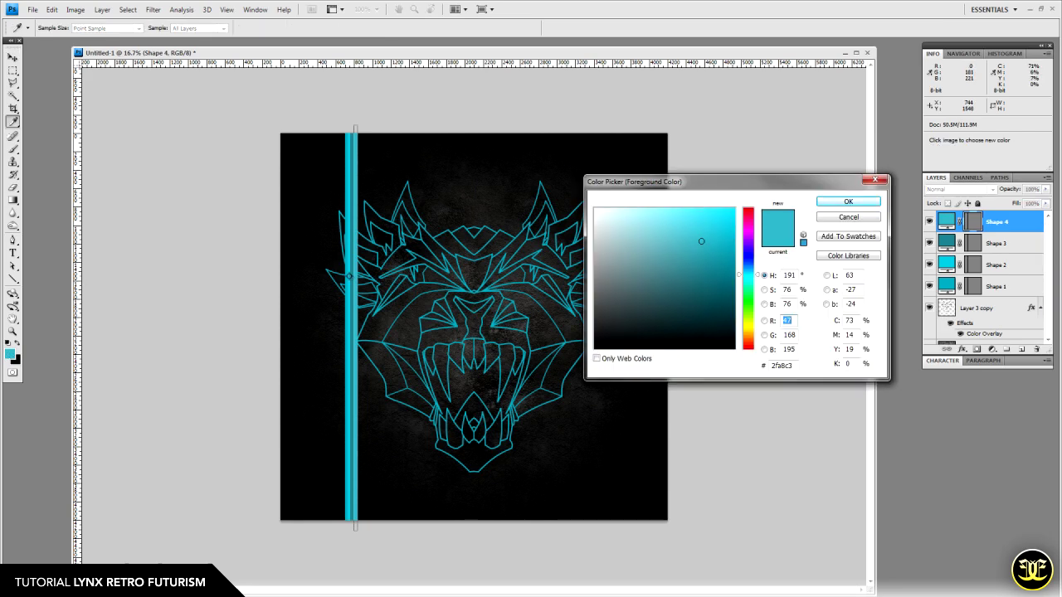
click(875, 203)
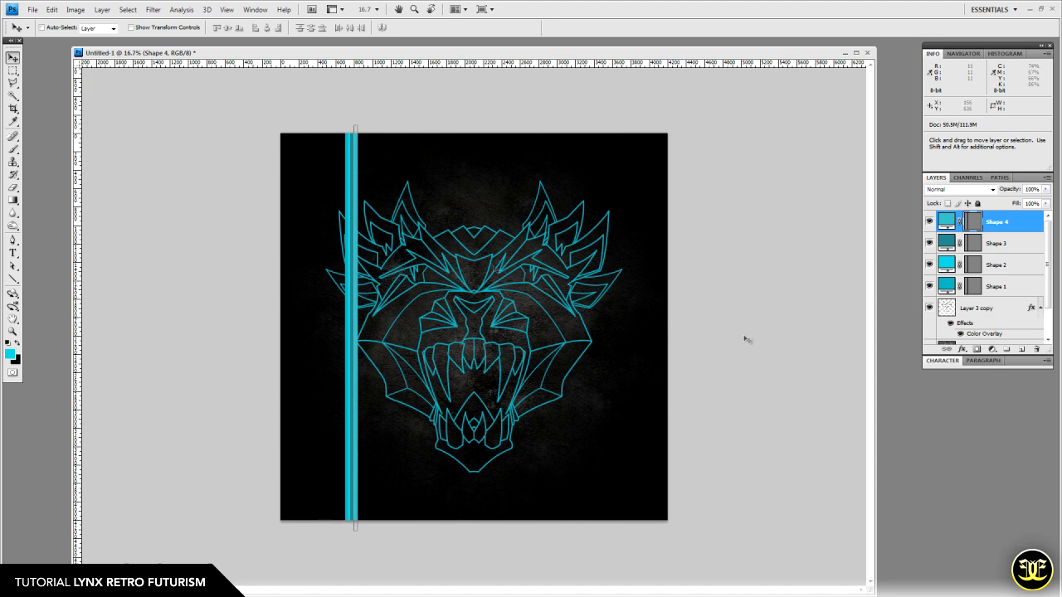
On a new top layer, draw a 70 px full-height vertical line in bright cyan, about 950 px from the canvas's left edge.
click(1021, 349)
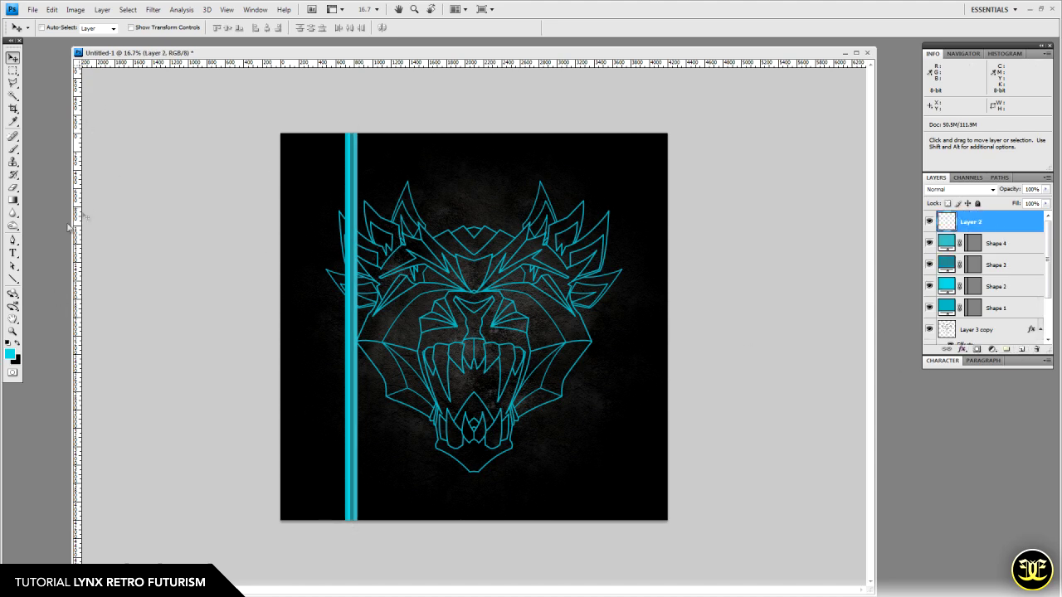
click(13, 280)
click(205, 29)
text(50)
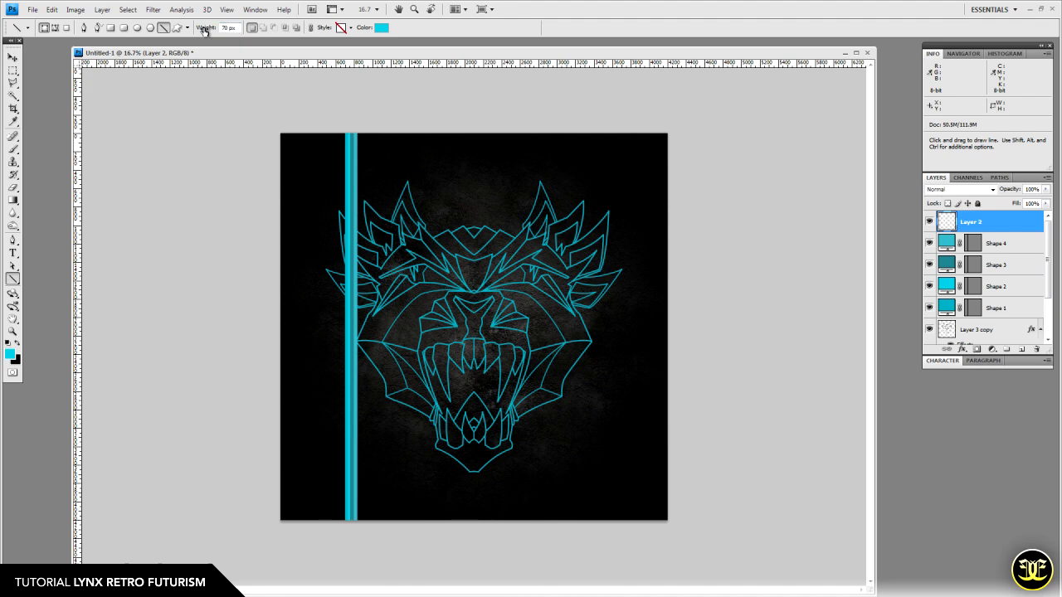
drag(375, 116, 412, 533)
Nudge the 70 px bright cyan line left until it sits flush against the muted cyan line.
click(14, 334)
drag(344, 282, 432, 347)
click(12, 56)
key(shift+Left)
key(shift+Left)
key(shift+Left)
key(shift+Left)
key(shift+Left)
key(shift+Left)
key(shift+Left)
key(shift+Left)
key(shift+Left)
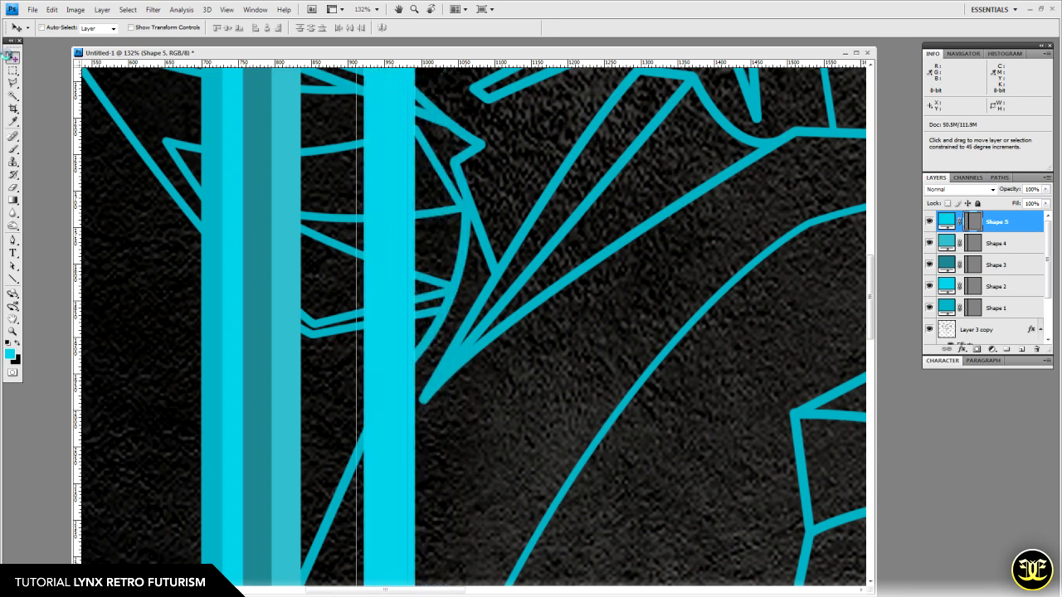
key(shift+Left)
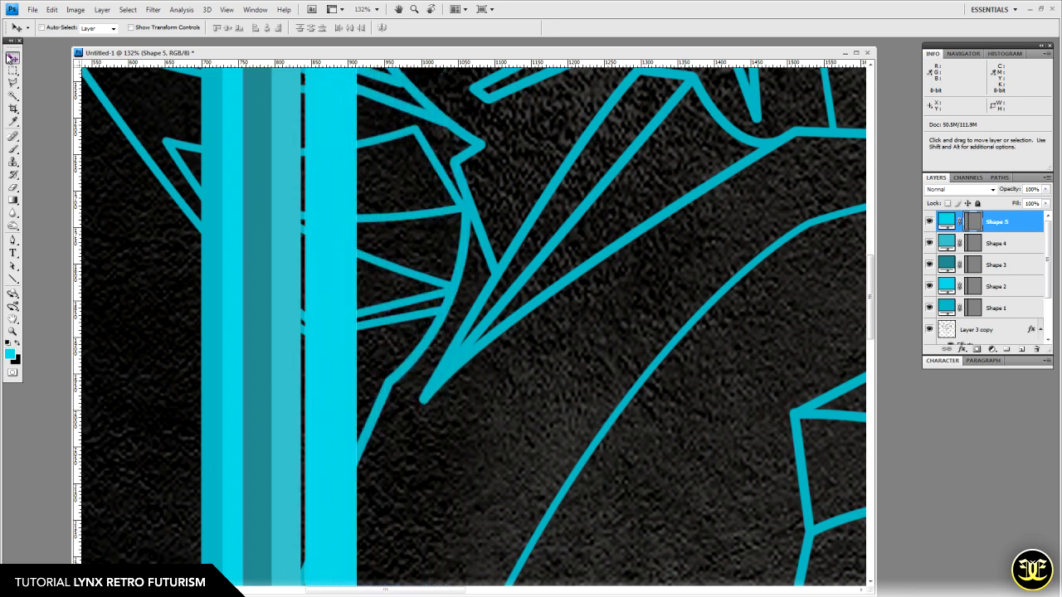
key(Left)
key(Left)
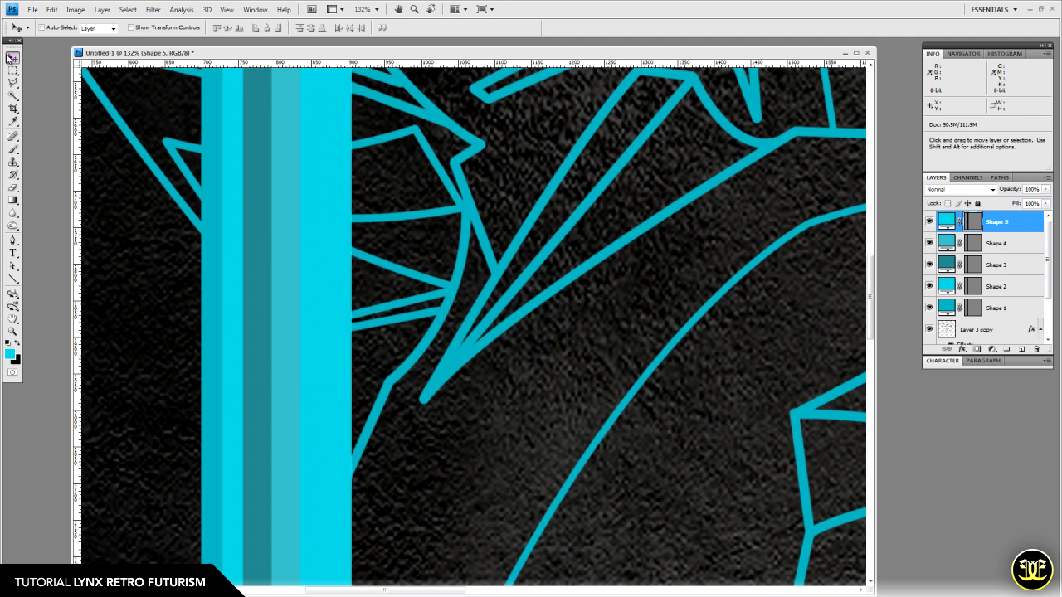
Merge the five stripe shape layers into a single layer and duplicate the merged layer.
shift+click(1002, 310)
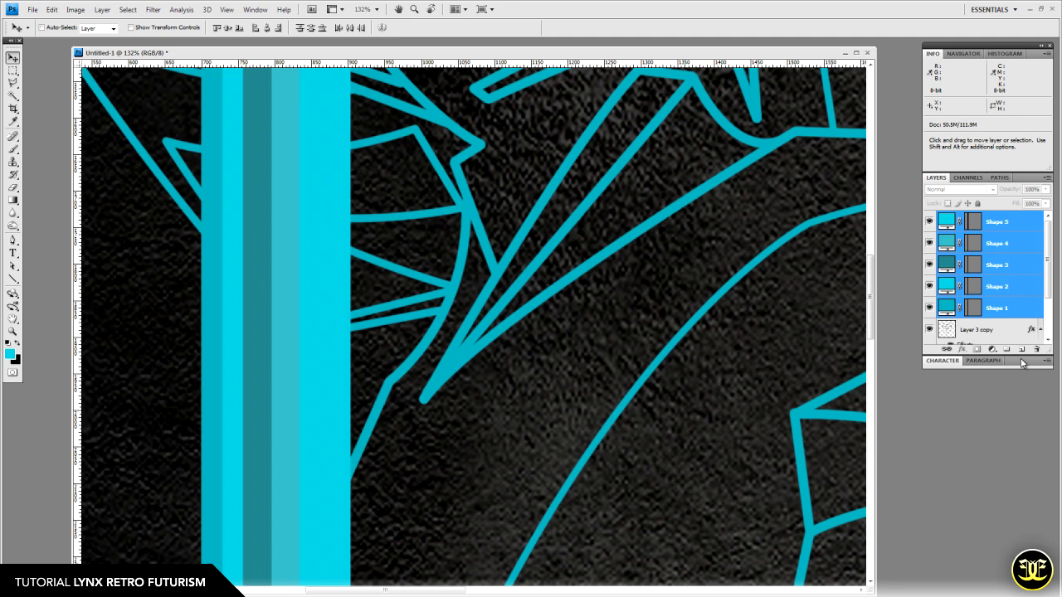
key(ctrl+e)
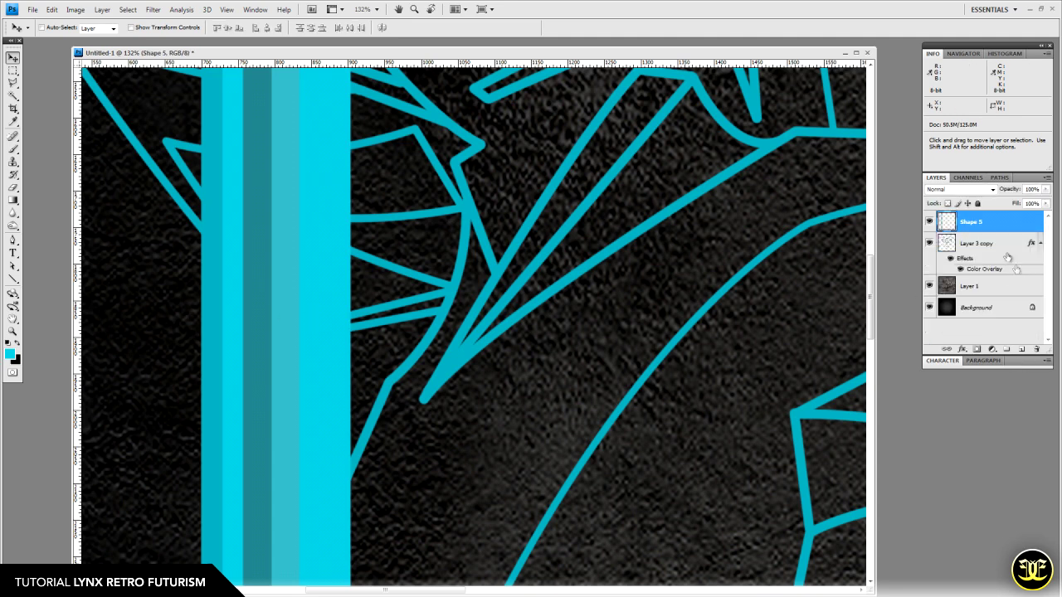
drag(987, 227, 1019, 350)
Place the duplicated stripes so they slightly overlap the original band's right edge, and merge the copy into the original stripes layer.
drag(235, 300, 382, 310)
key(Left)
key(Left)
key(Left)
key(Left)
key(Left)
key(Left)
key(Left)
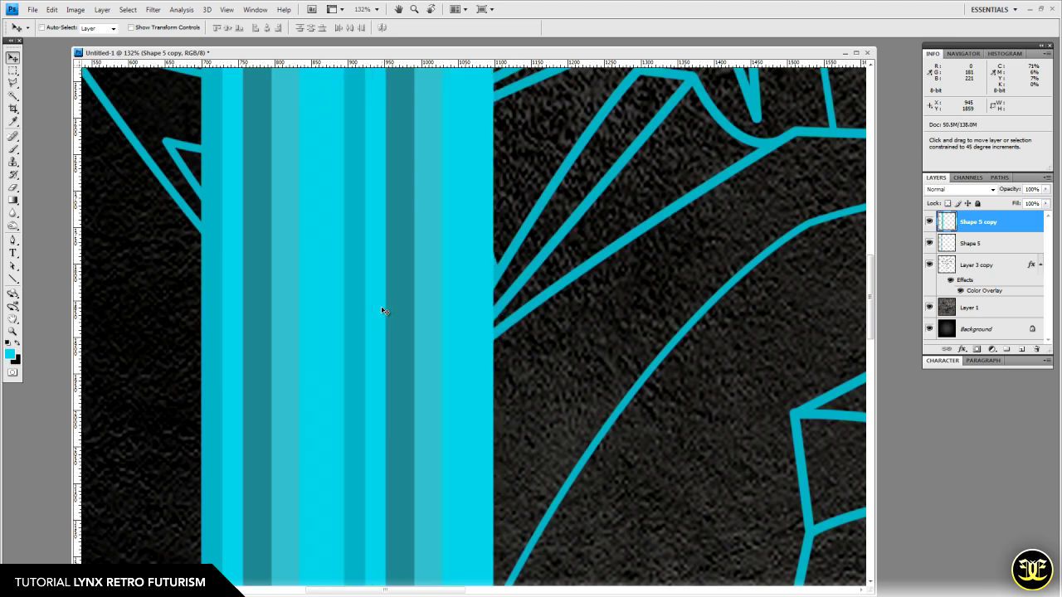
key(Left)
key(Left)
key(Left)
key(Left)
key(Left)
key(Left)
key(Left)
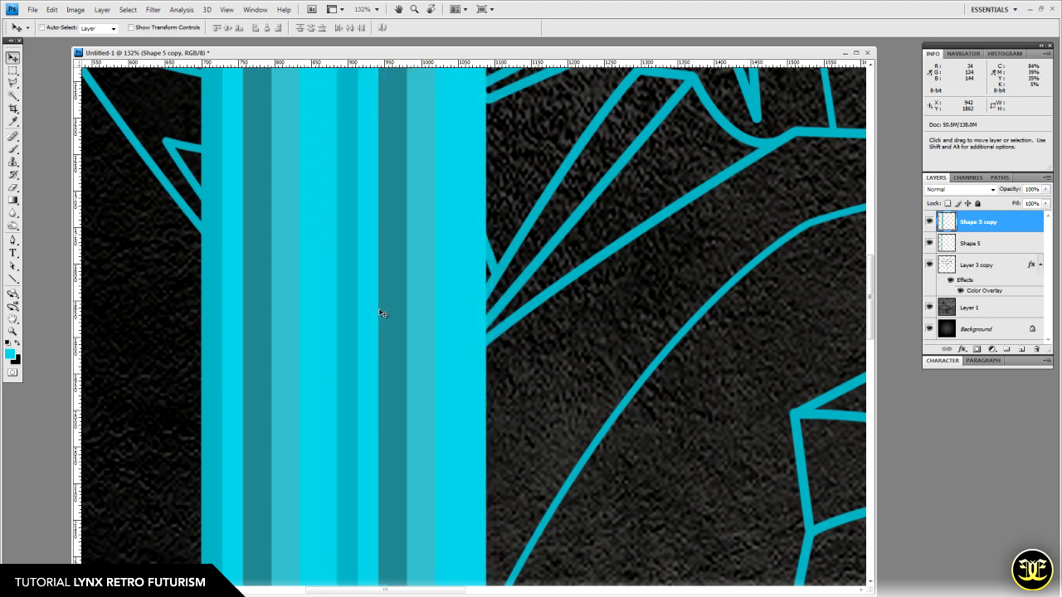
key(ctrl+e)
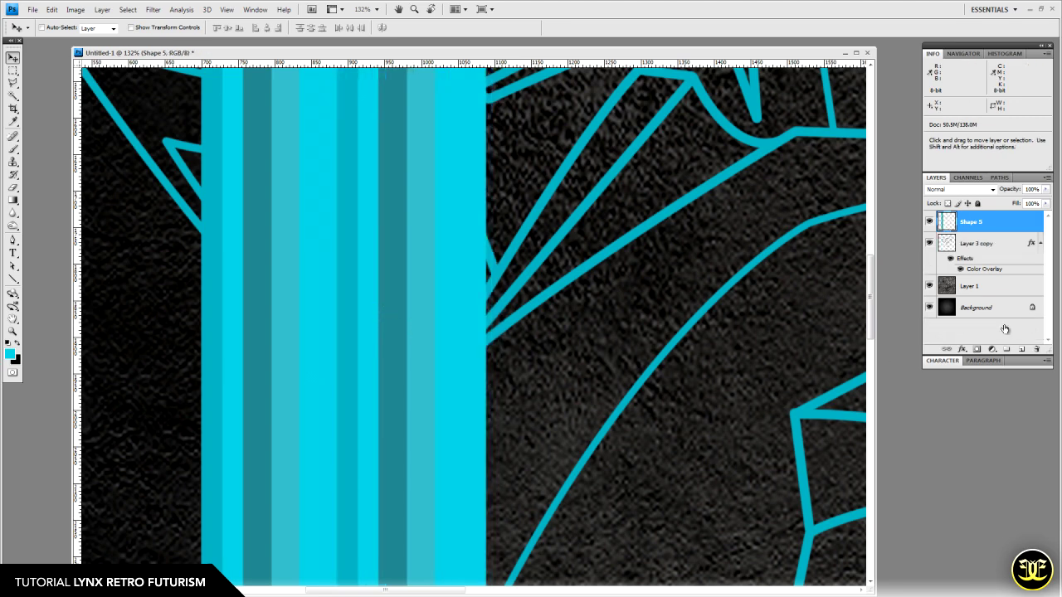
Duplicate the widened stripe band, align the copy flush along its right edge, and merge both layers.
drag(990, 220, 1021, 349)
drag(240, 337, 522, 347)
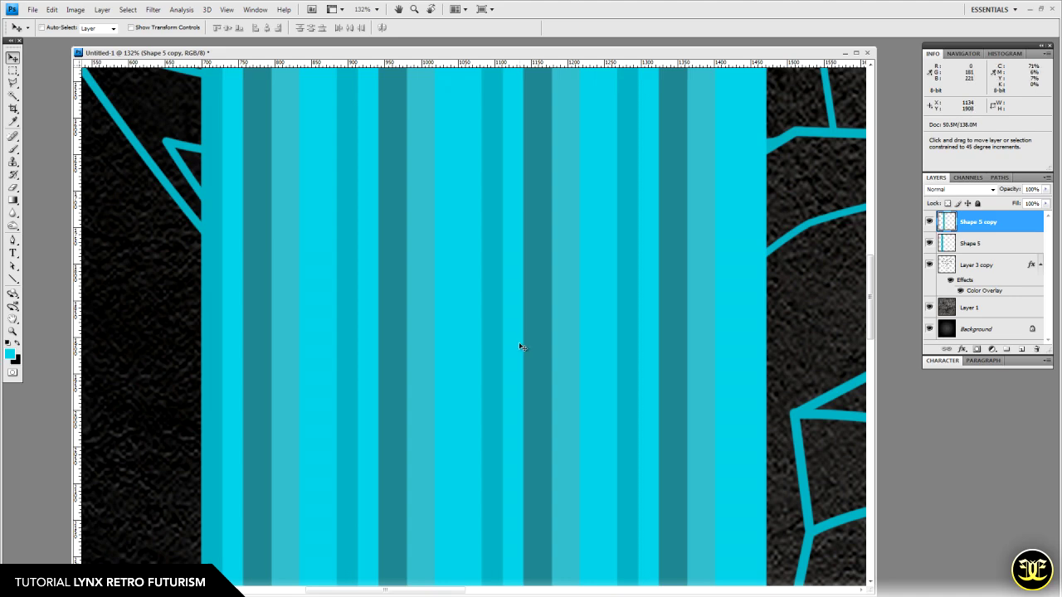
key(ctrl+e)
Shift the stripe band about 253 px left and extend it rightward with a merged duplicate of itself.
drag(664, 339, 492, 340)
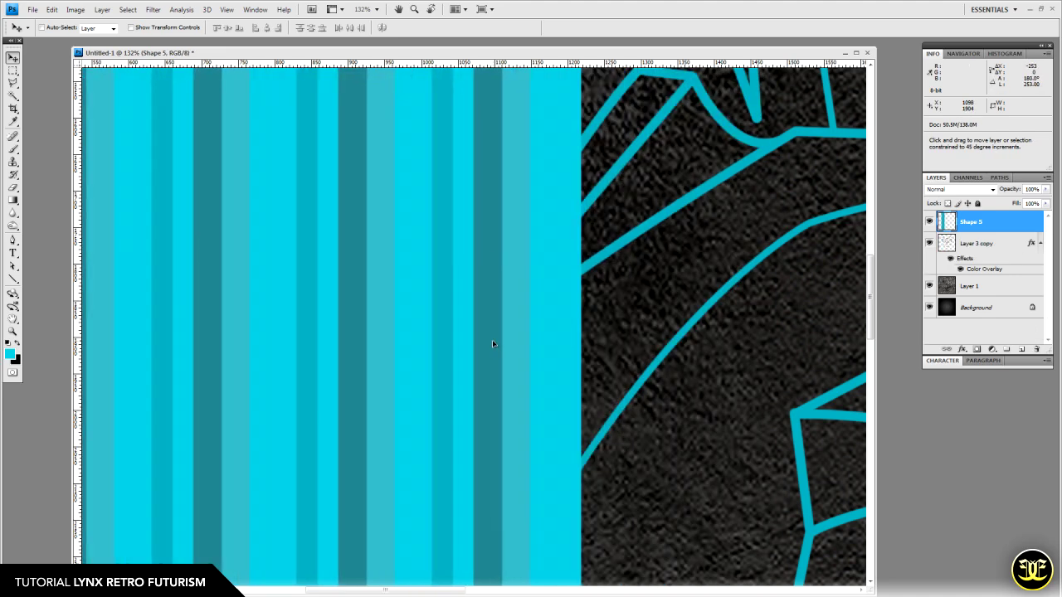
drag(983, 222, 1021, 349)
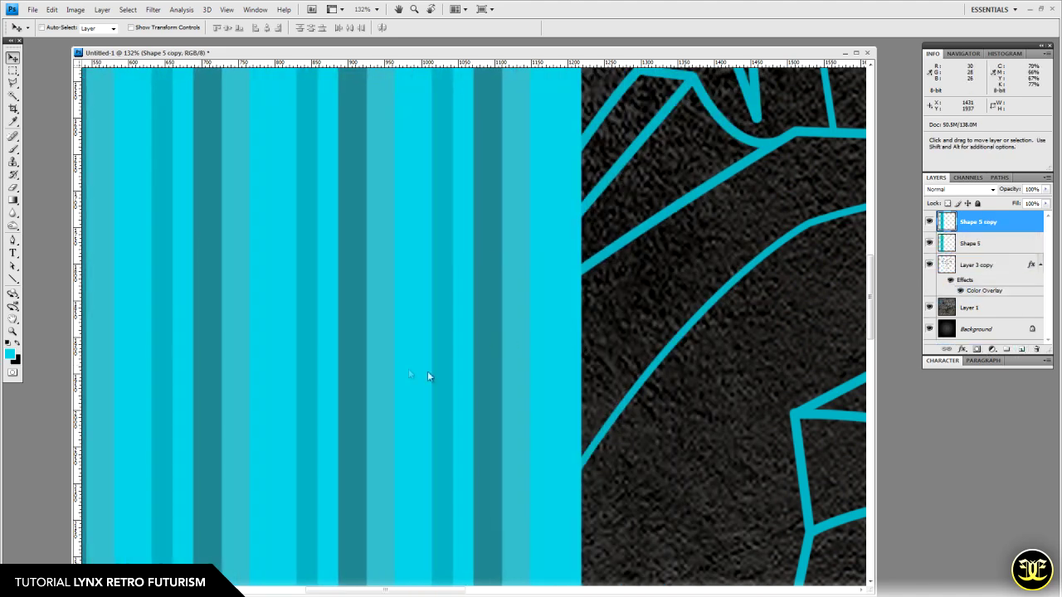
drag(222, 371, 569, 365)
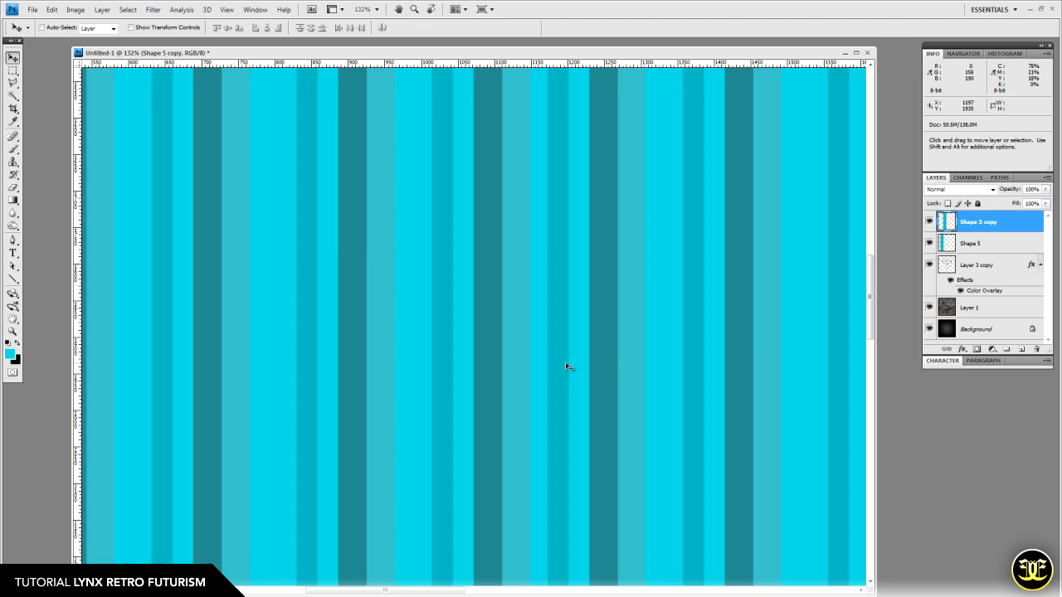
key(ctrl+e)
Extend the stripe band with another merged duplicate, reaching about 3000 px from the canvas's left edge.
key(z)
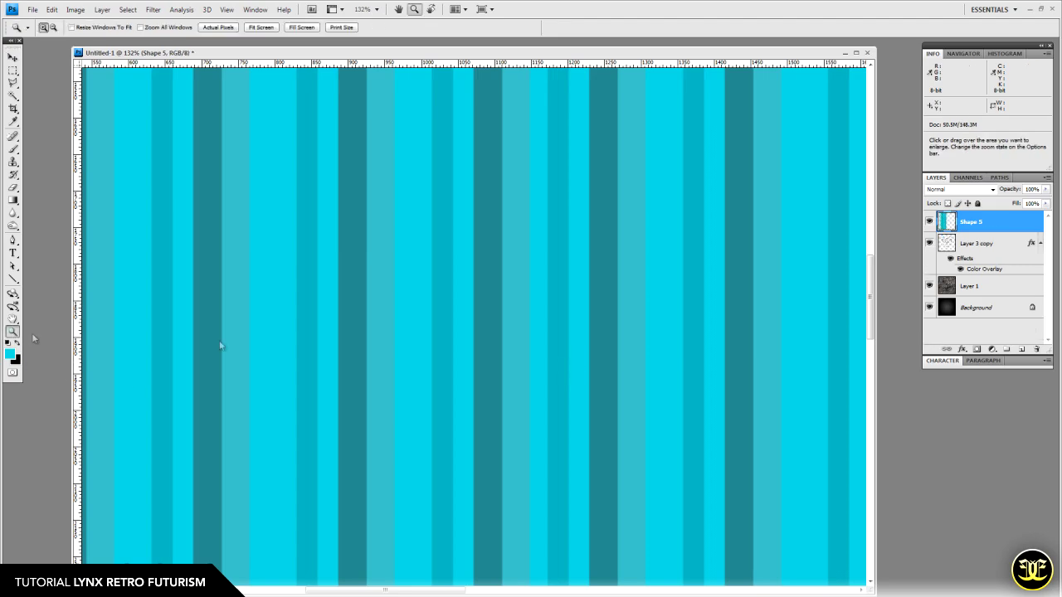
alt+click(526, 310)
alt+click(526, 309)
alt+click(525, 309)
alt+click(526, 309)
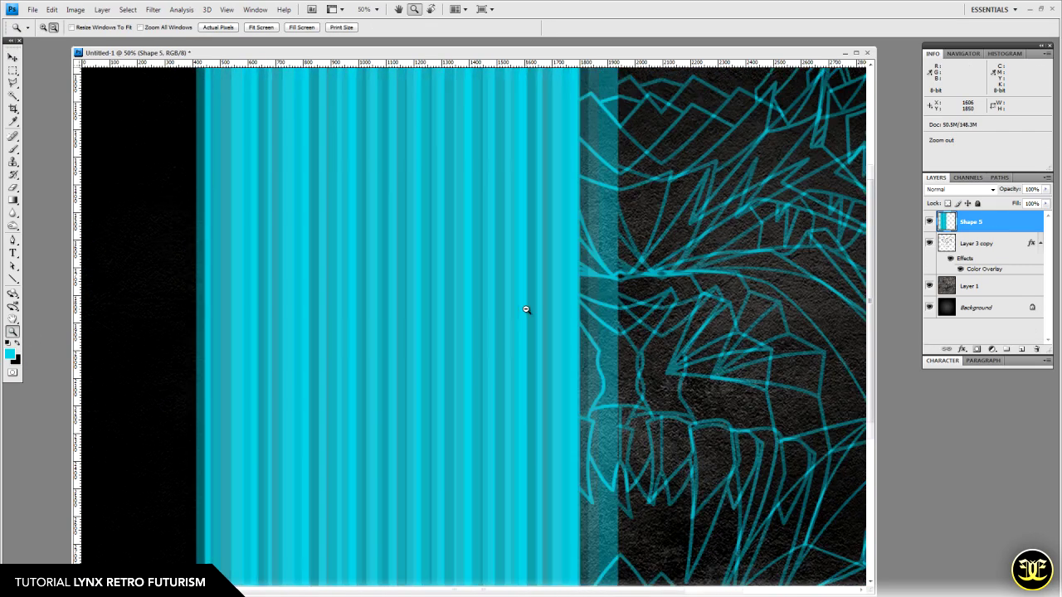
alt+click(348, 311)
key(v)
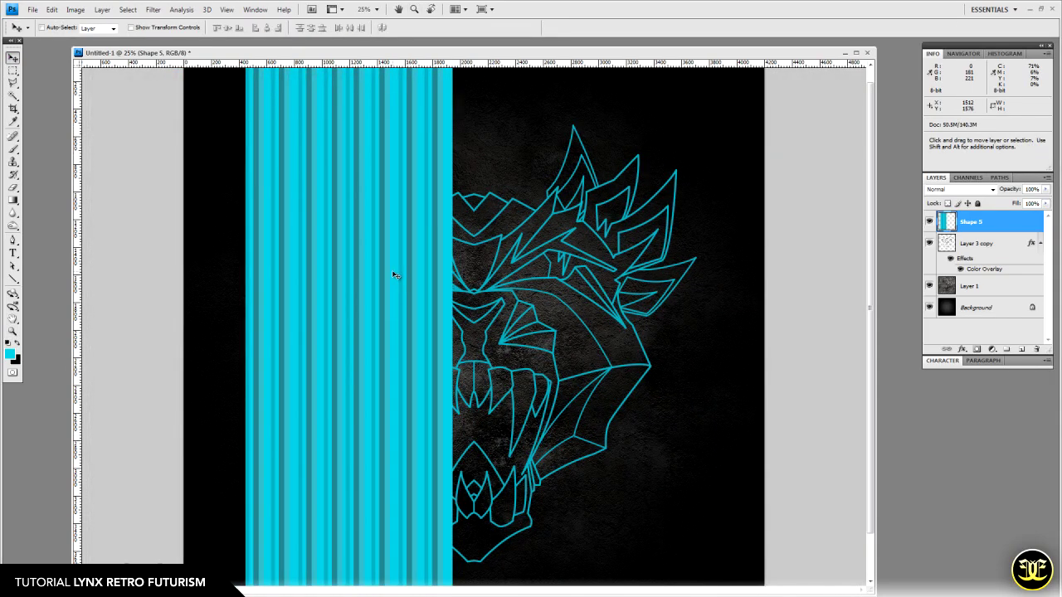
key(ctrl+j)
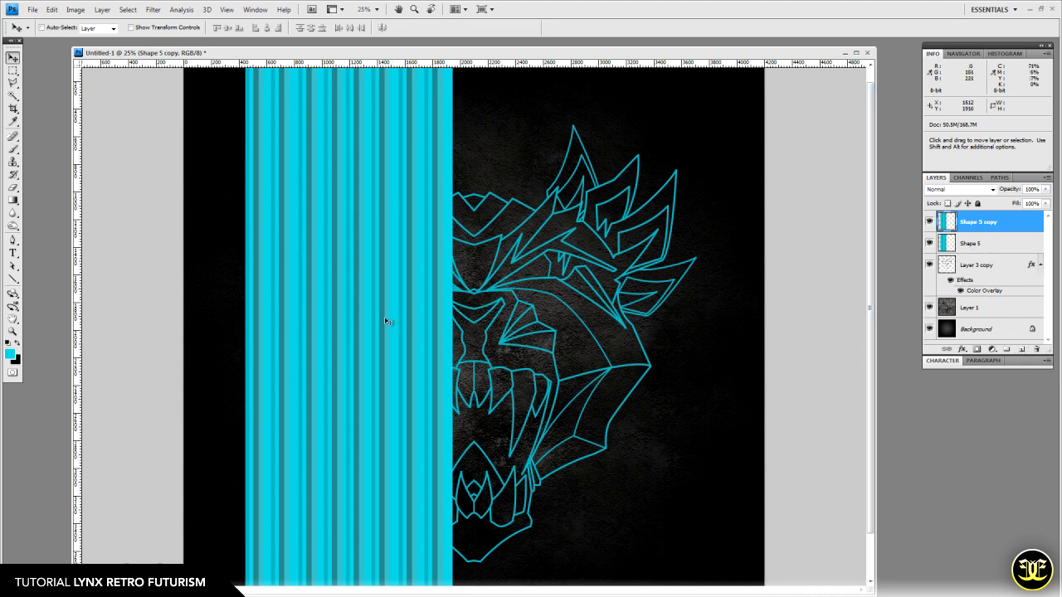
drag(263, 304, 445, 324)
mouse_move(406, 325)
mouse_down()
mouse_move(425, 330)
mouse_move(414, 330)
mouse_up()
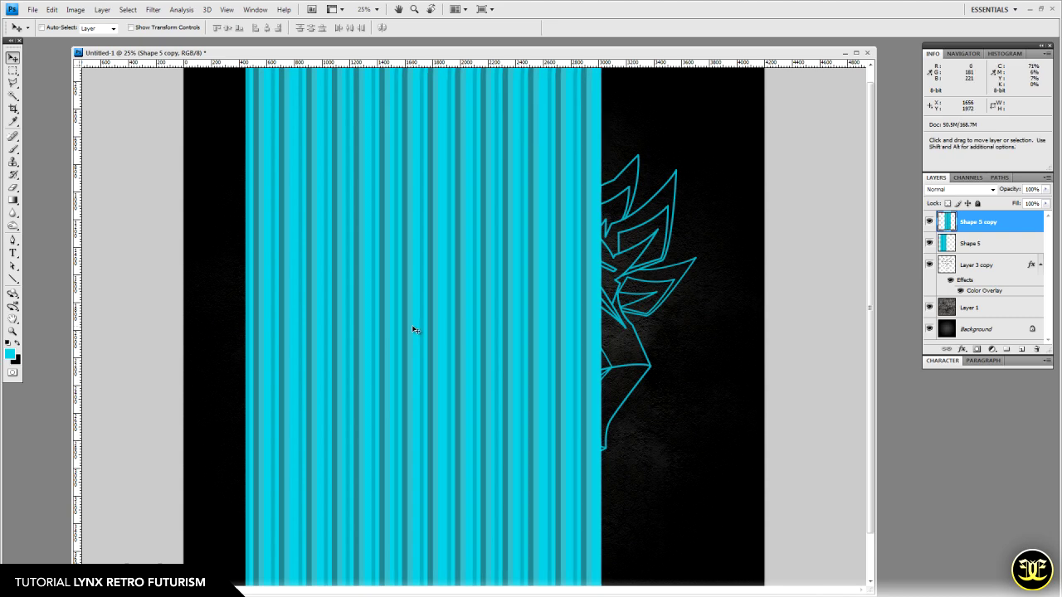
key(ctrl+e)
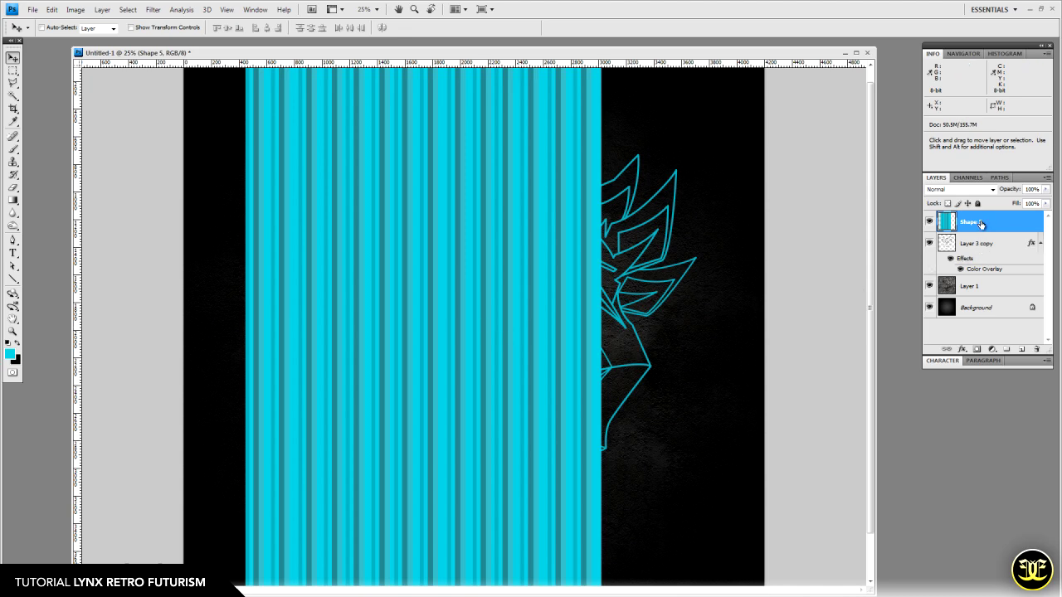
Place the merged stripes layer directly beneath the lynx line art, duplicate it, and hide the duplicate.
drag(980, 224, 974, 274)
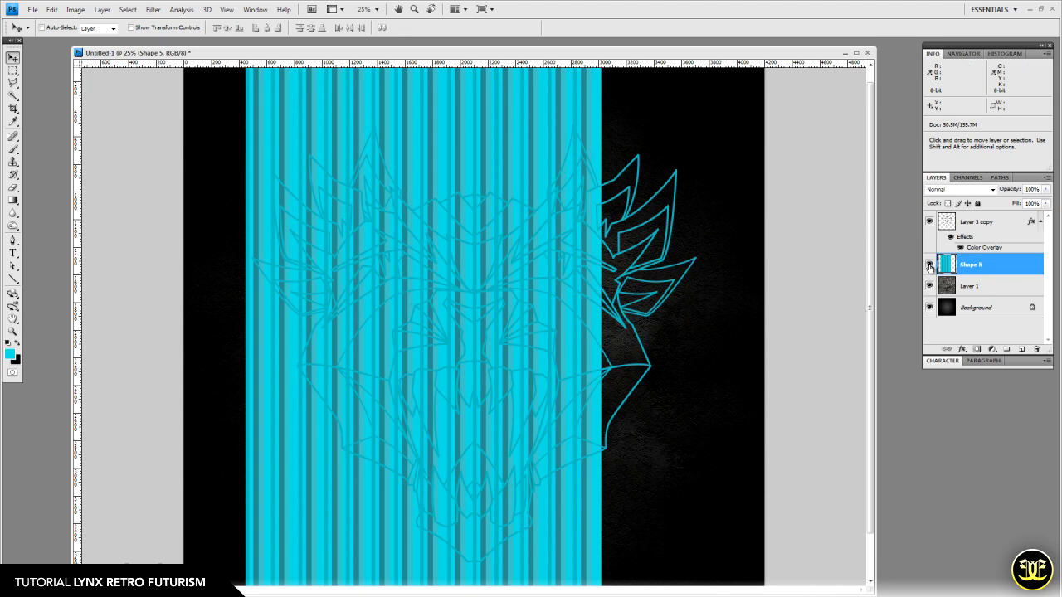
drag(997, 268, 1021, 350)
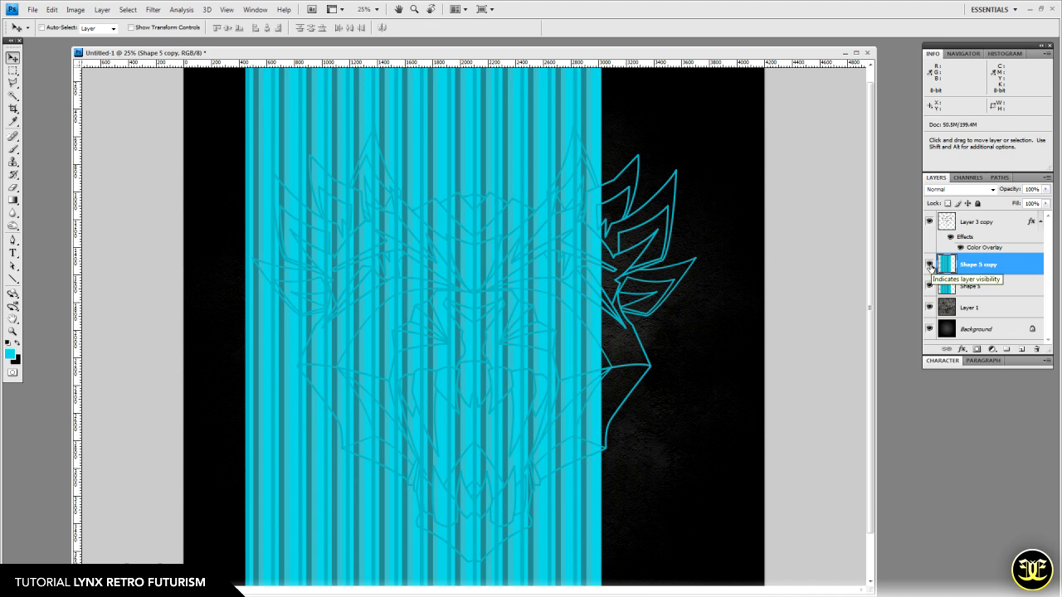
click(929, 264)
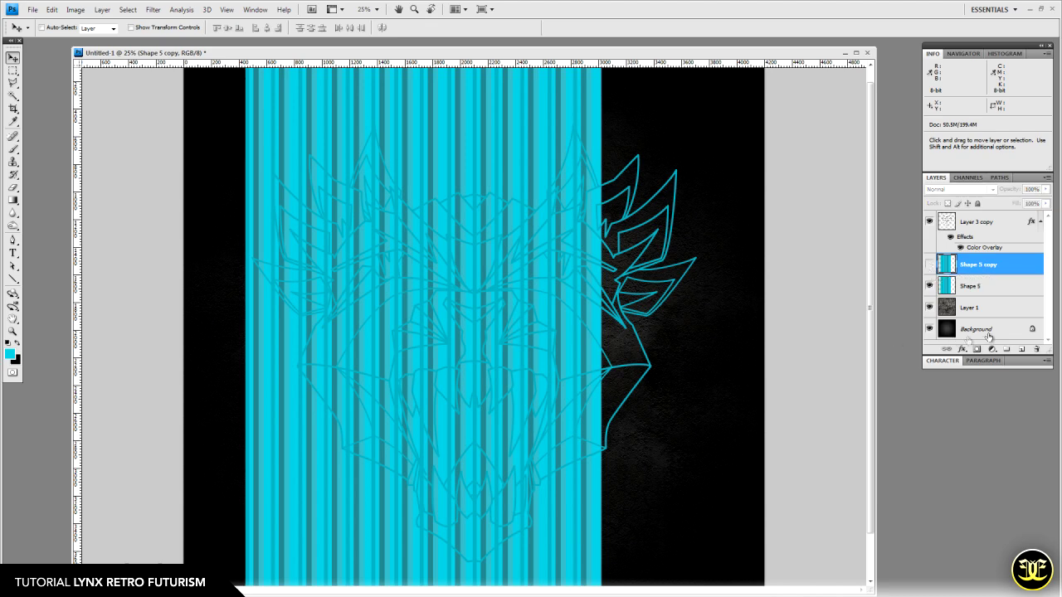
Enlarge the document window slightly and move the visible stripes layer about 100 px right of the hidden copy's position.
click(995, 289)
drag(264, 402, 538, 379)
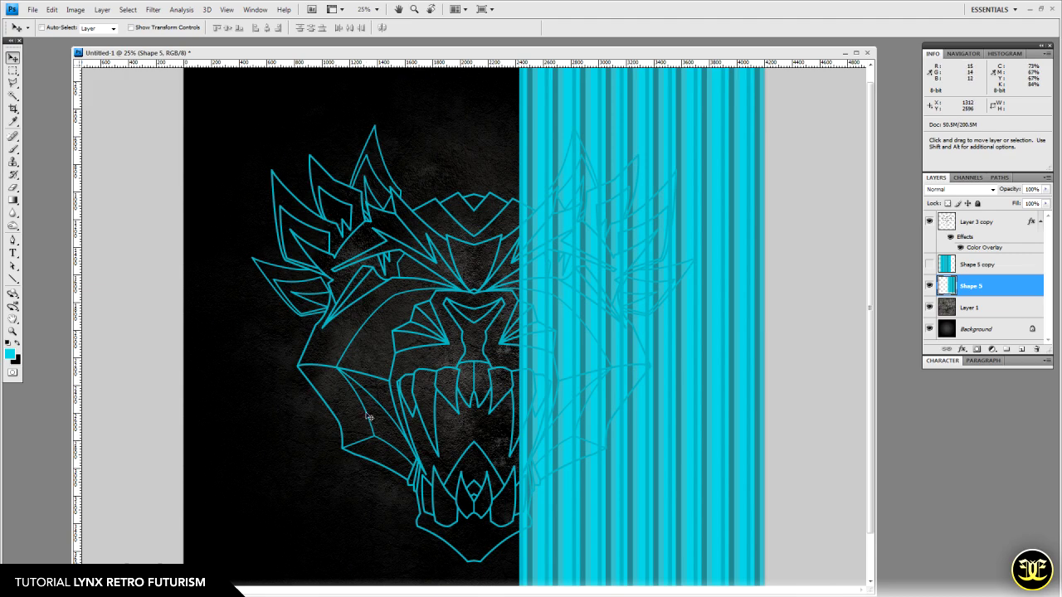
drag(689, 371, 425, 393)
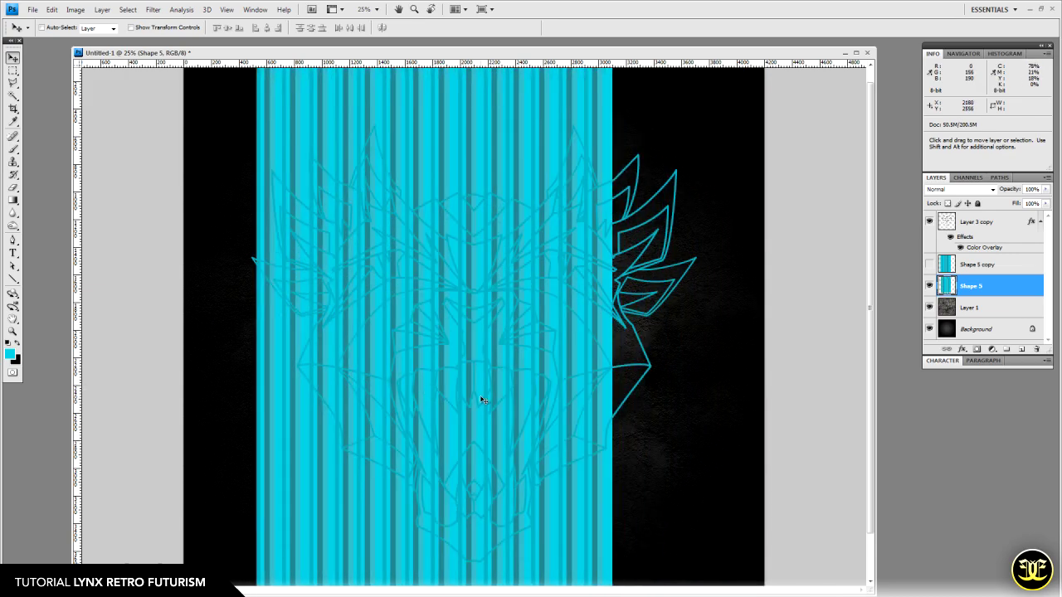
drag(528, 47, 531, 43)
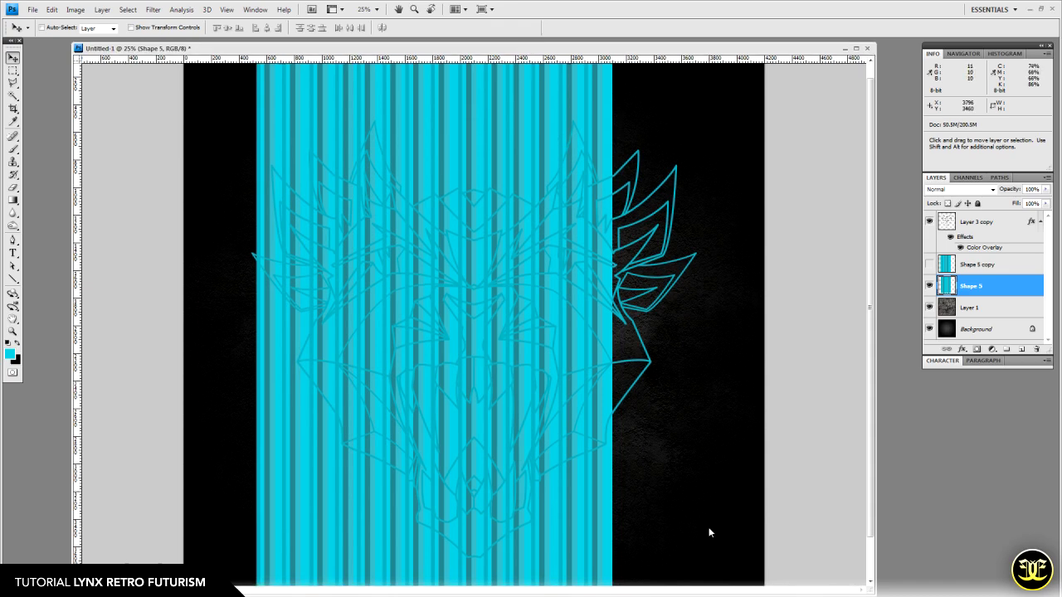
drag(709, 591, 709, 596)
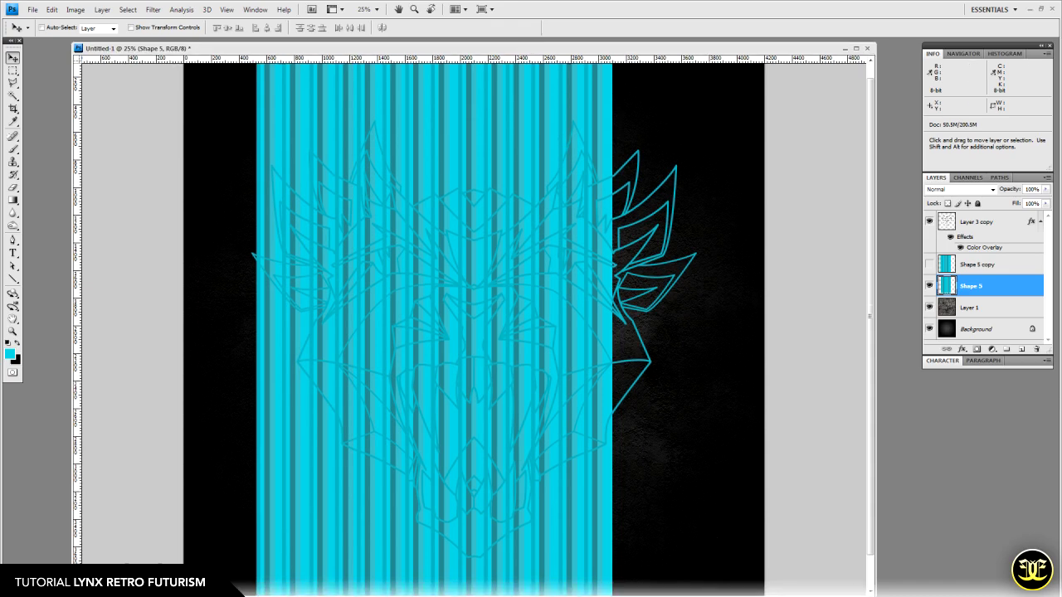
drag(384, 438, 638, 428)
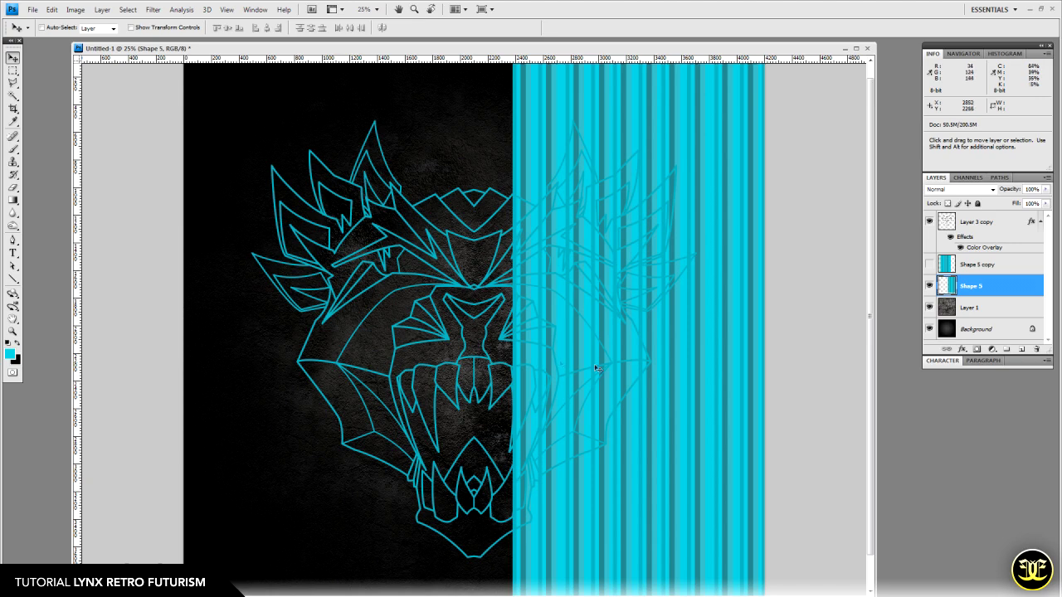
drag(686, 365, 432, 356)
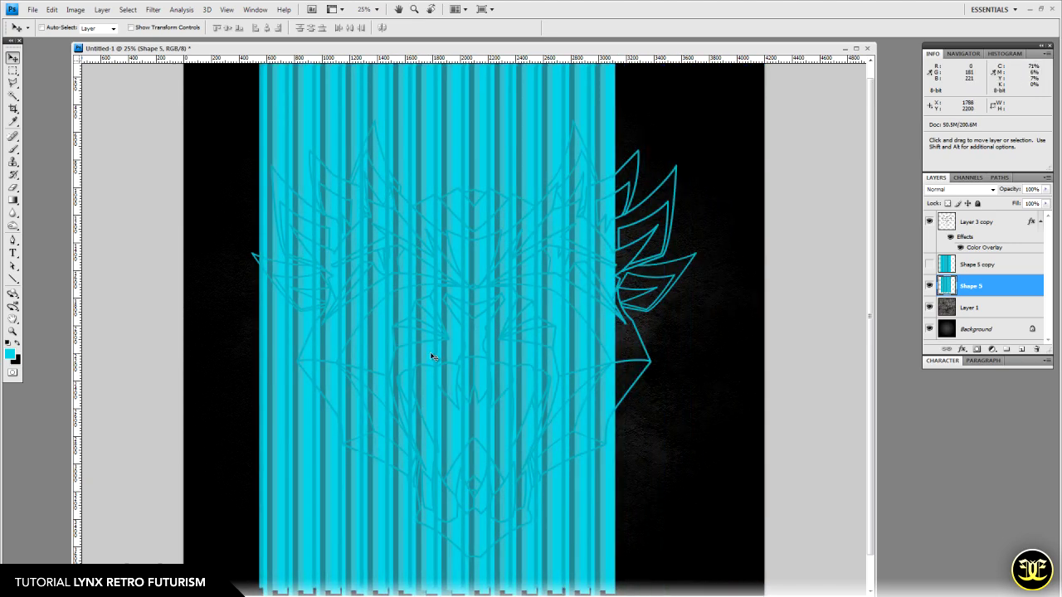
Rotate the visible stripes layer 41.9° and move its center to X 2421.5 px, Y 1991.5 px.
key(ctrl+t)
drag(195, 395, 292, 247)
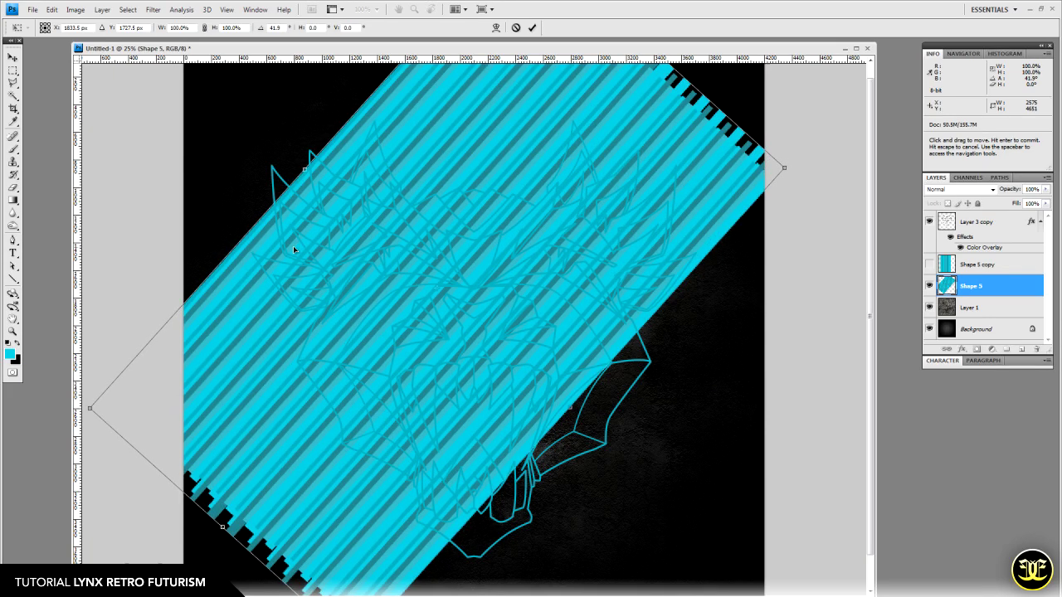
drag(294, 250, 376, 367)
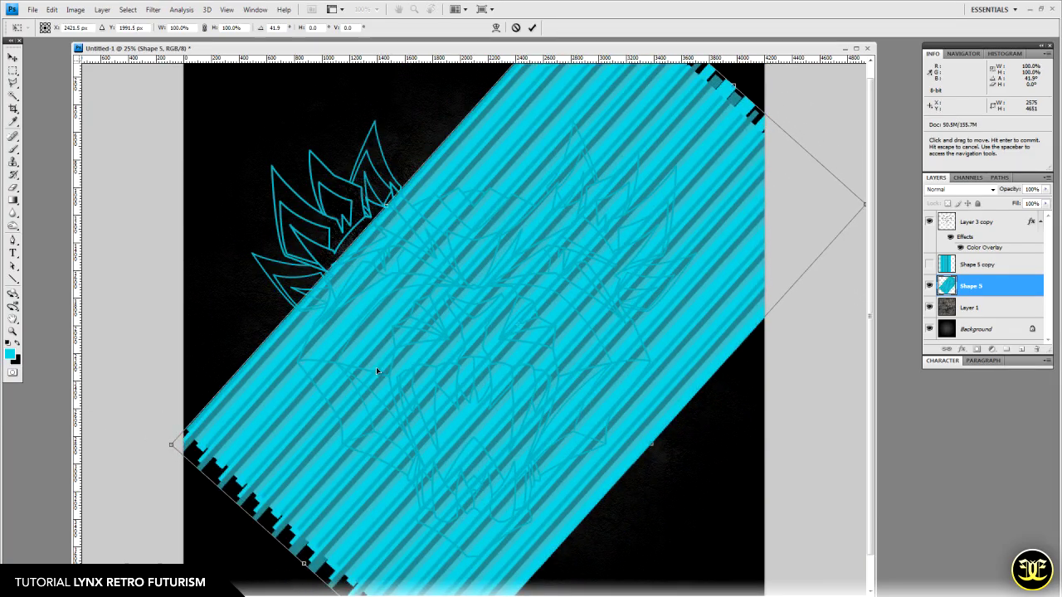
key(Return)
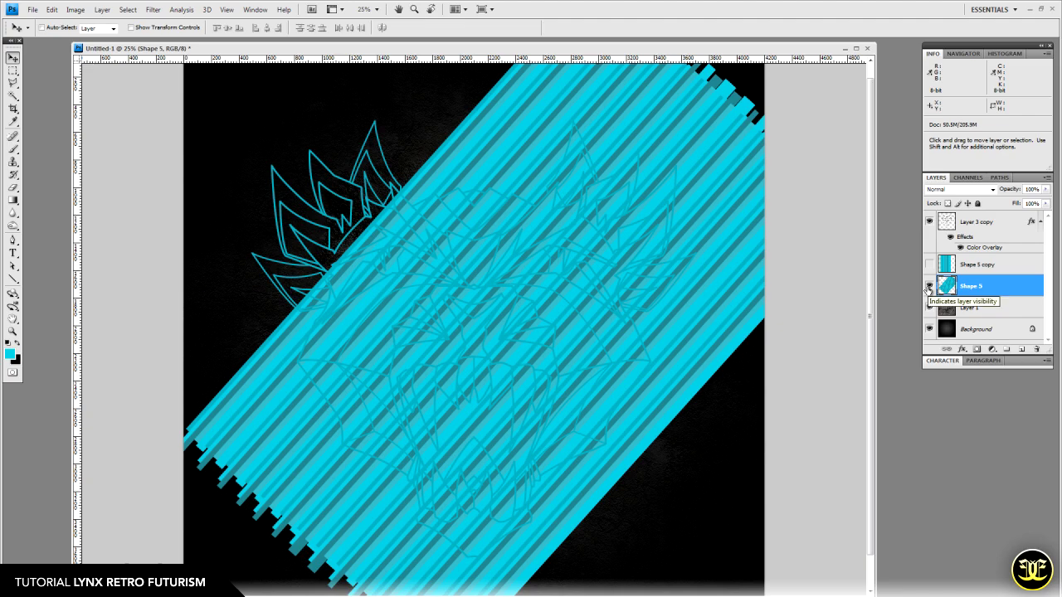
Hide the diagonal stripes and select the two upper-left cheek areas of the lynx line art with the Magic Wand at tolerance 32.
click(928, 286)
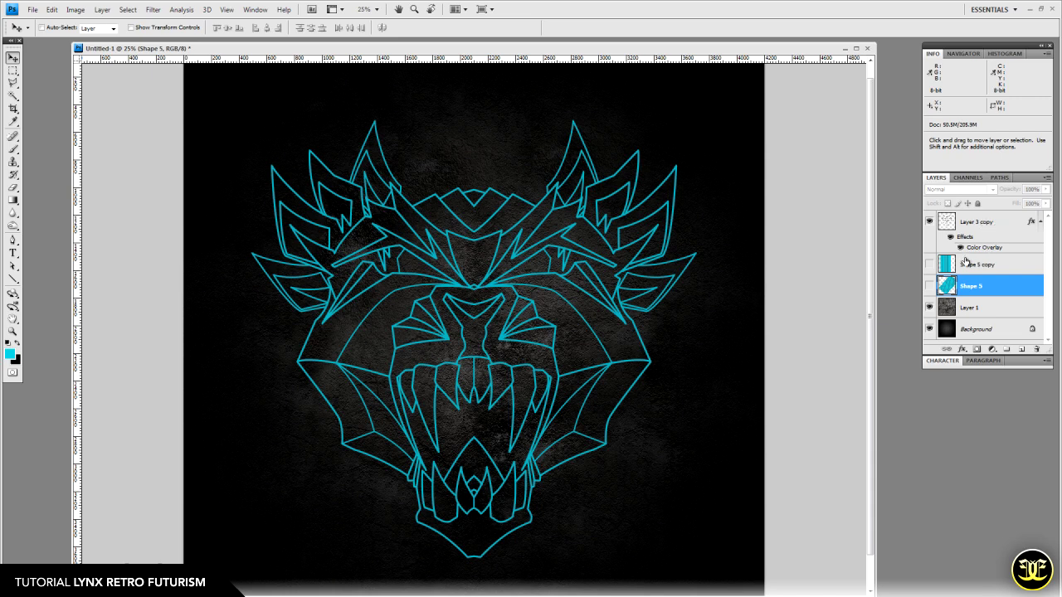
click(979, 223)
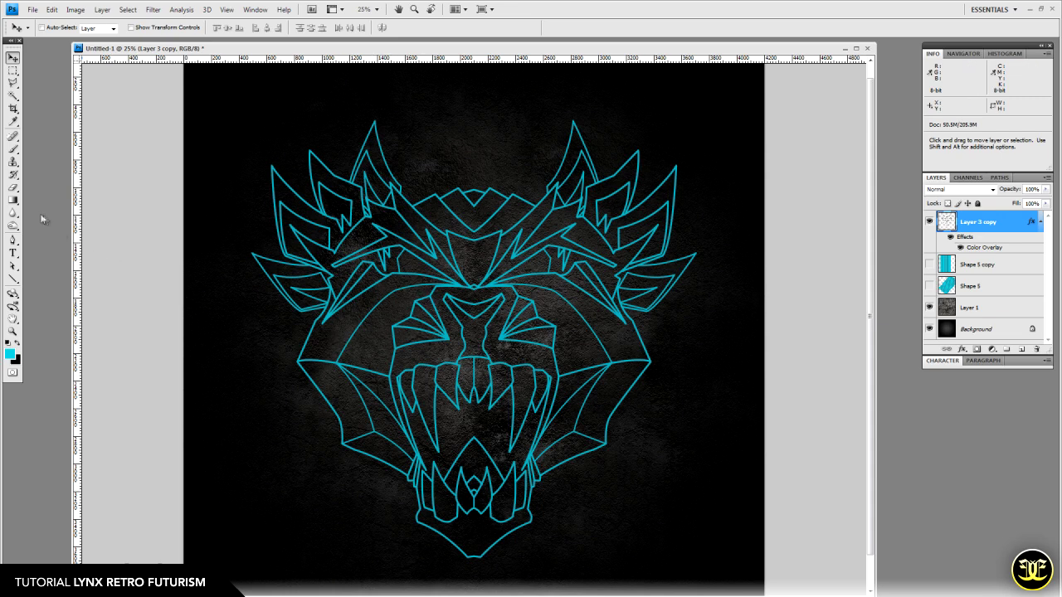
click(13, 97)
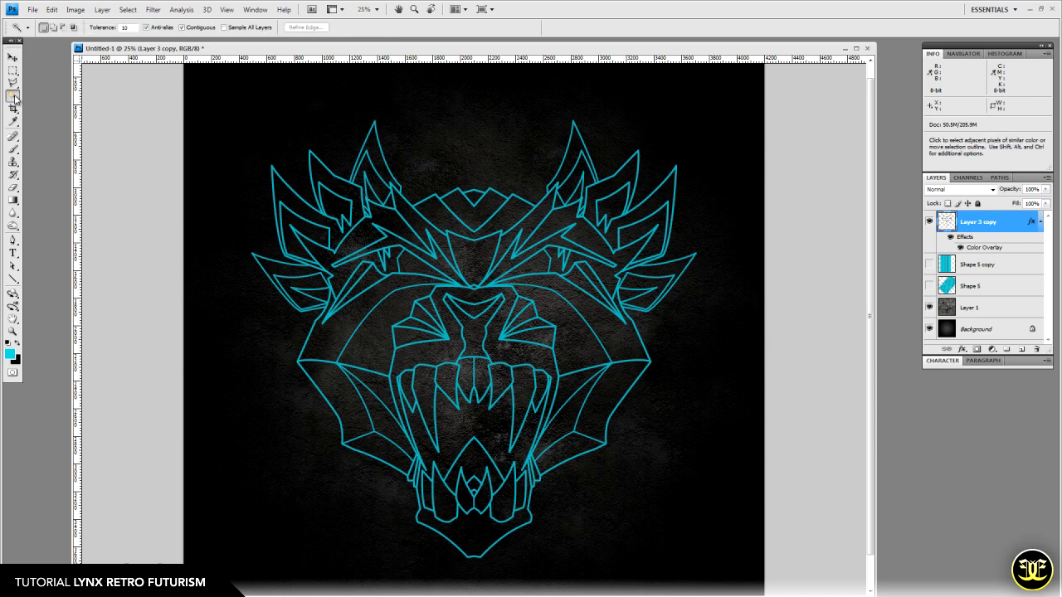
click(124, 28)
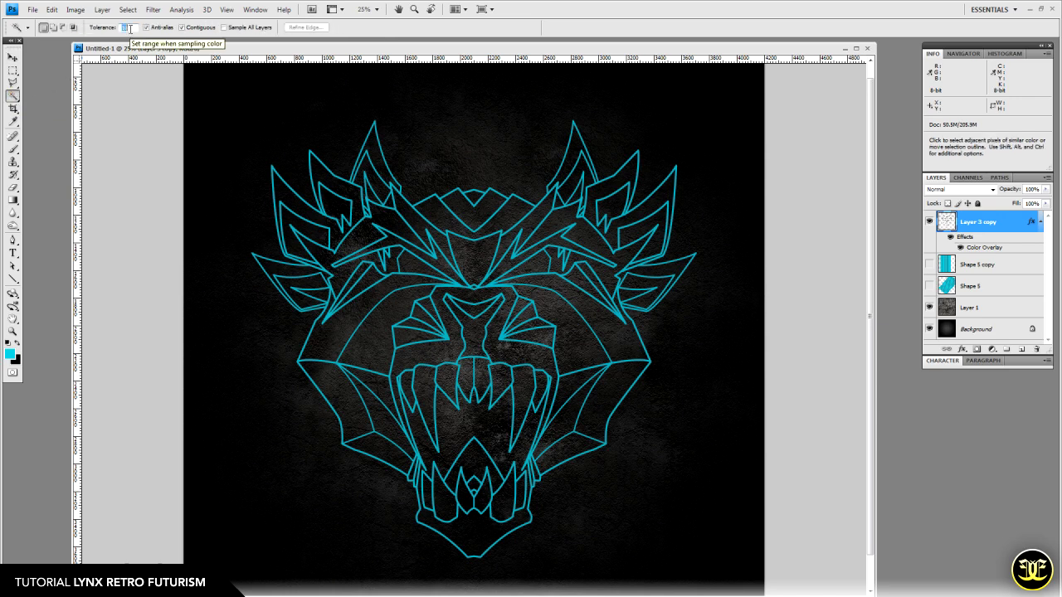
text(32)
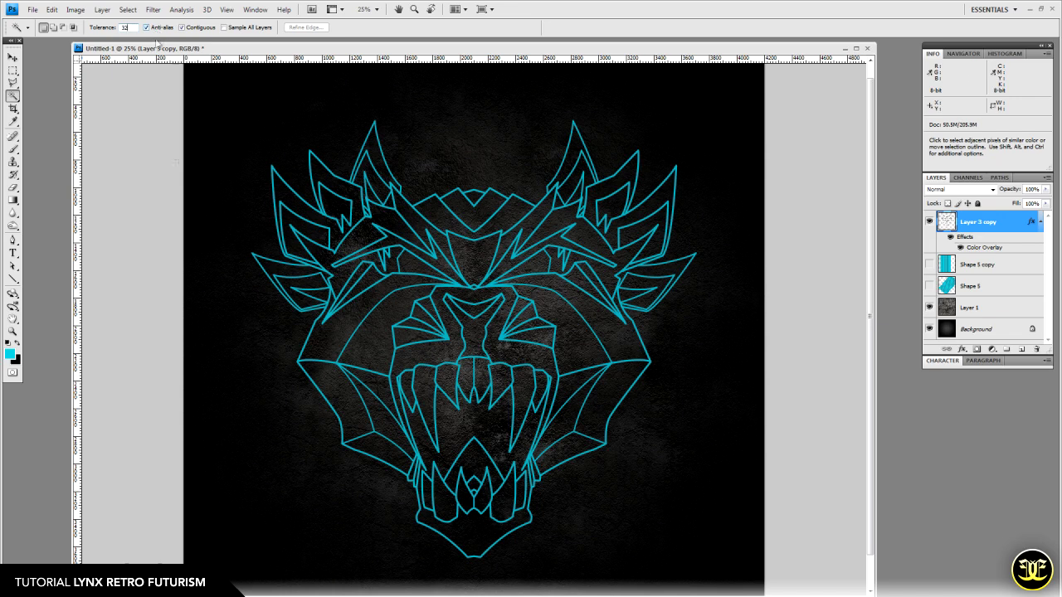
click(389, 315)
key(shift)
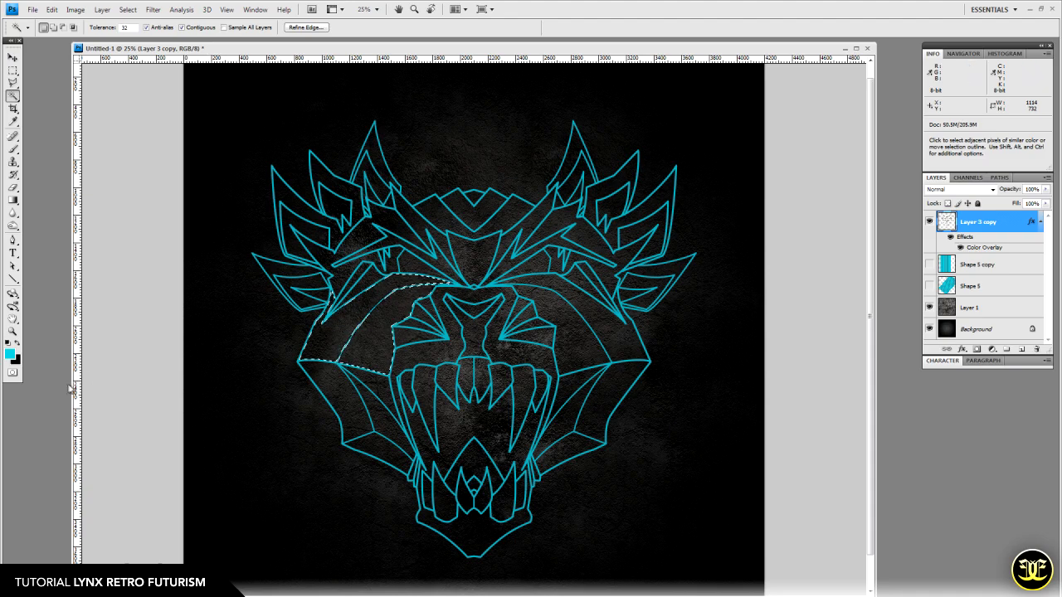
Check the edges of the left cheek selection up close and expand the selection by 3 pixels.
click(13, 331)
click(475, 324)
drag(383, 323, 526, 323)
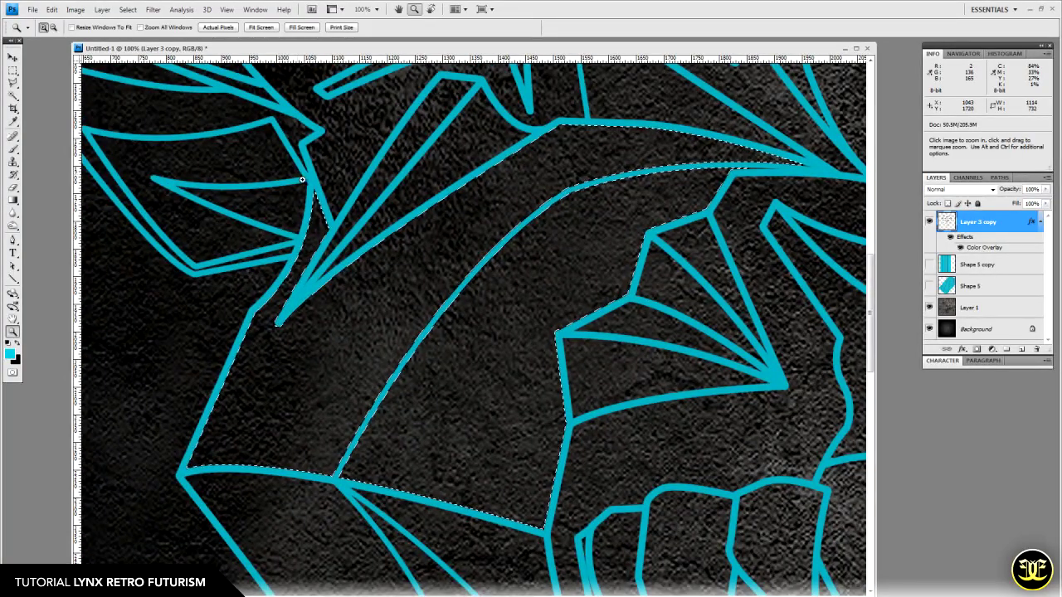
drag(301, 179, 349, 216)
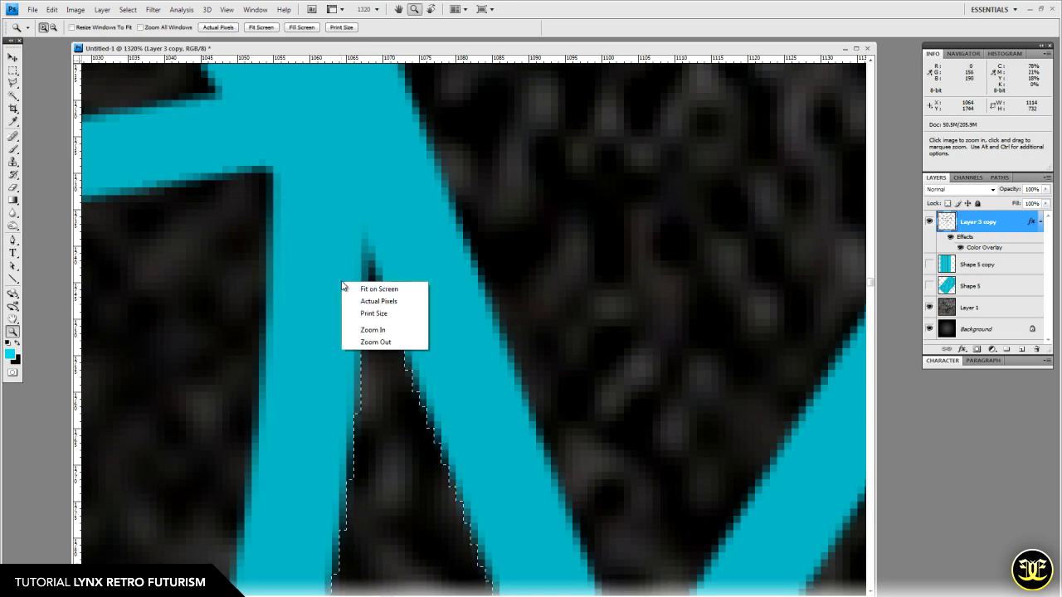
click(369, 307)
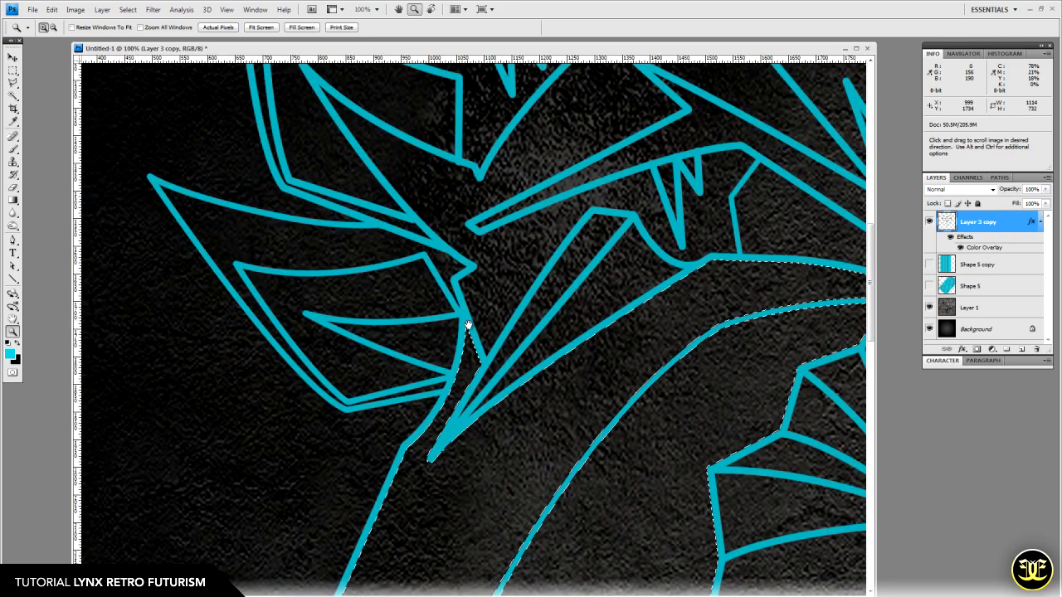
drag(467, 327, 377, 230)
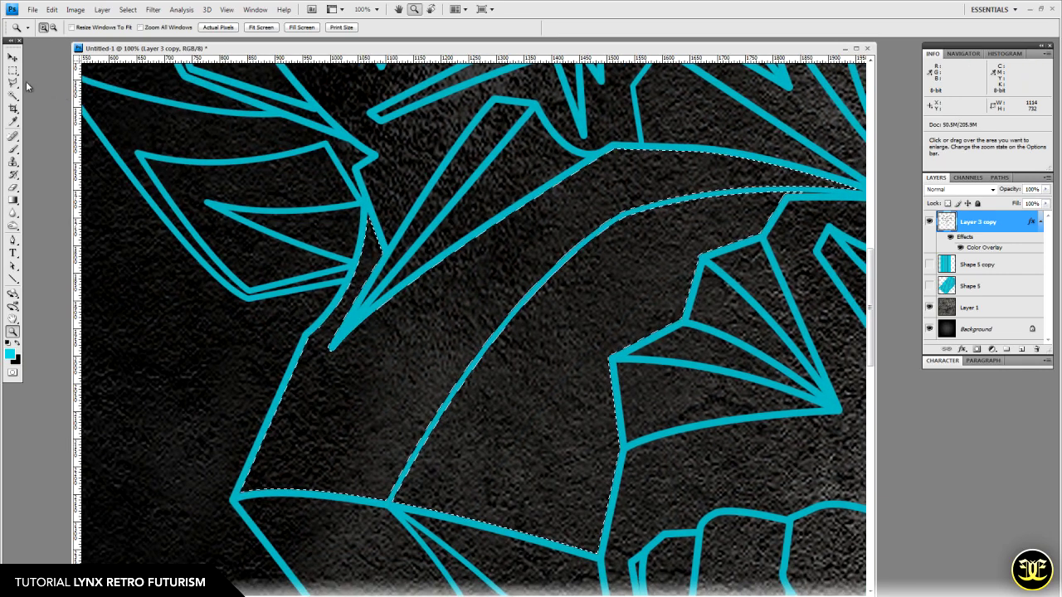
click(13, 57)
click(128, 9)
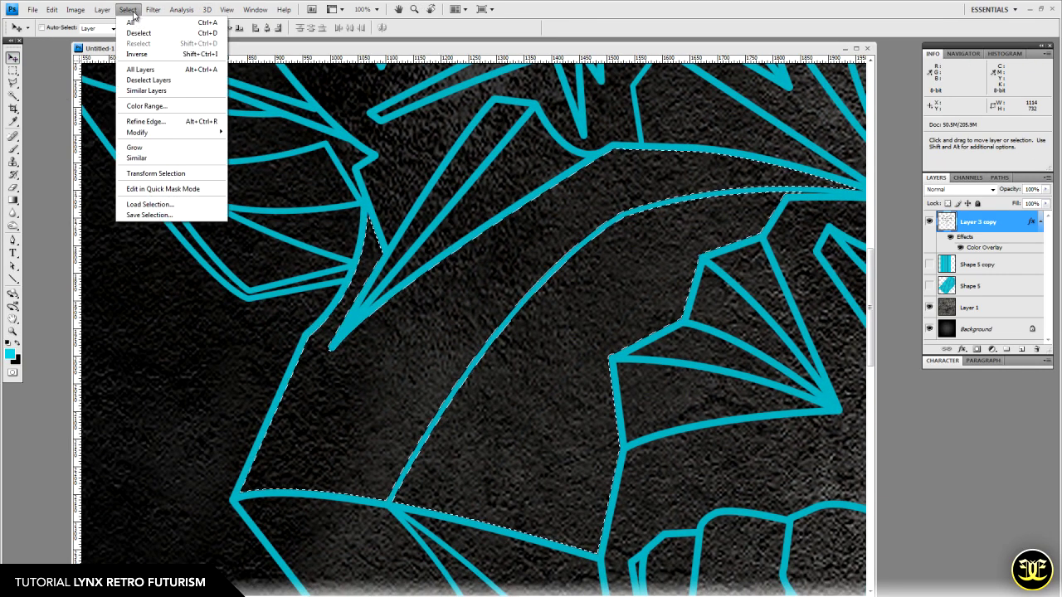
mouse_move(148, 133)
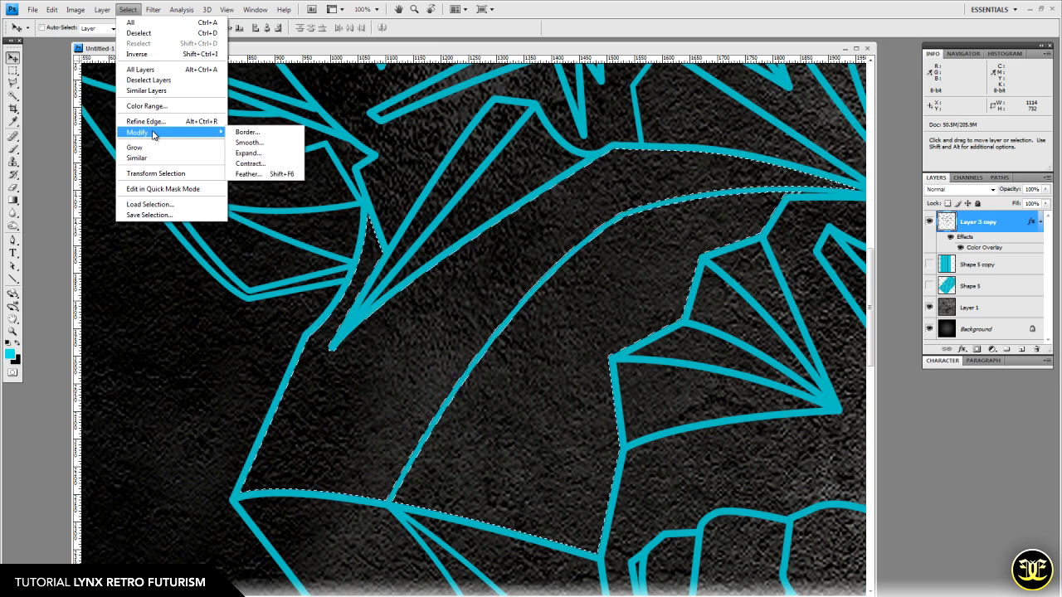
click(271, 153)
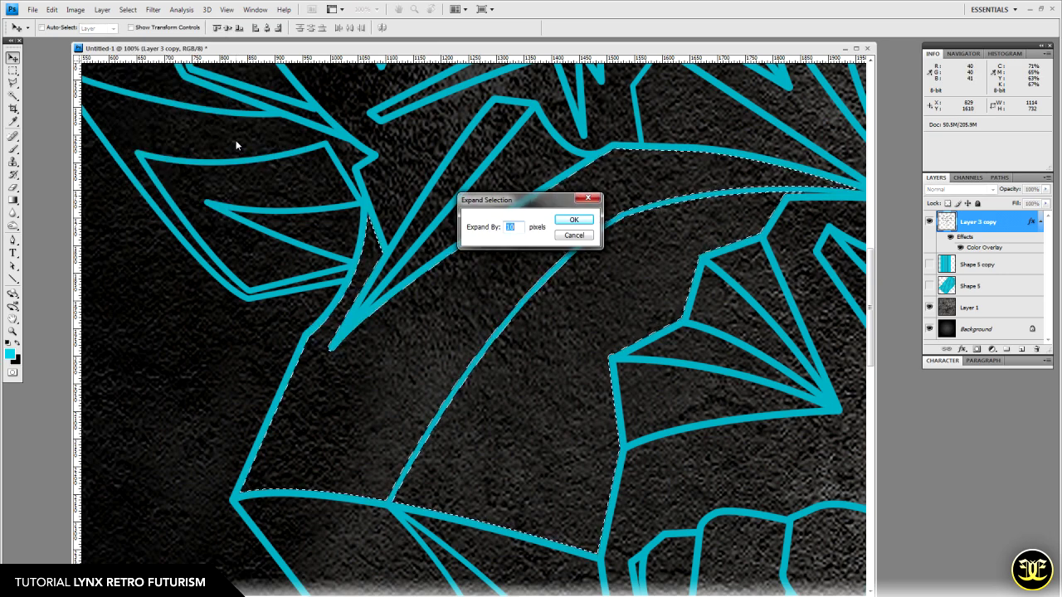
text(3)
key(Return)
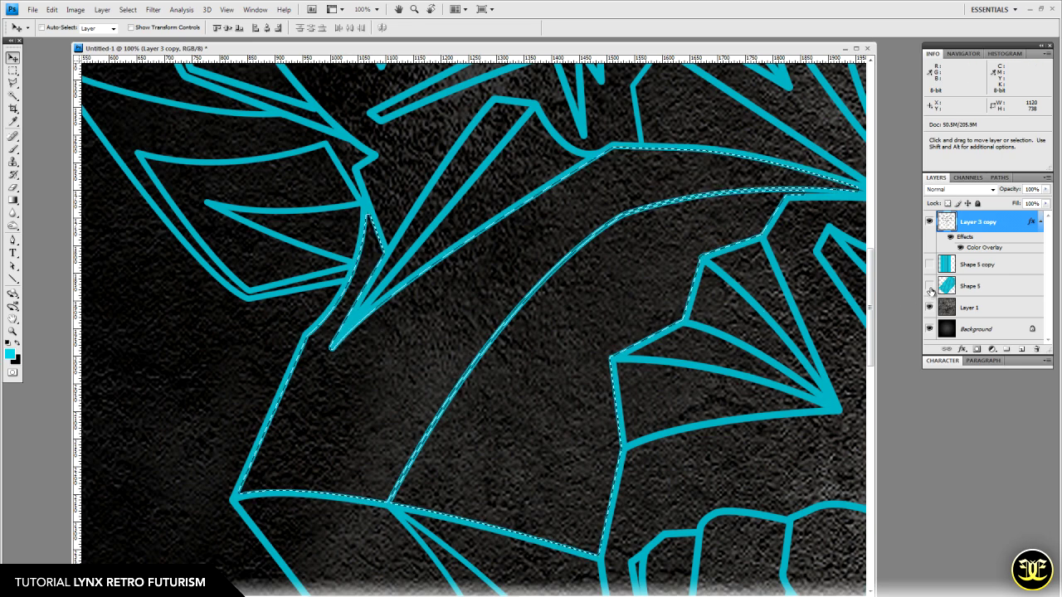
Show the diagonal stripes layer and mask it to the expanded left cheek selection.
click(930, 286)
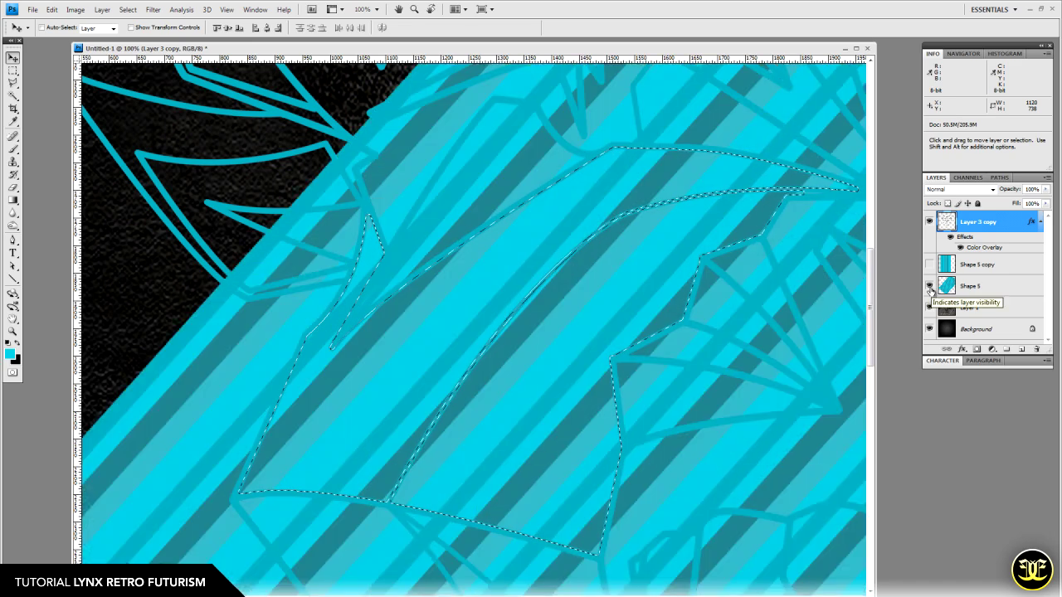
key(ctrl+minus)
key(ctrl+minus)
key(ctrl+minus)
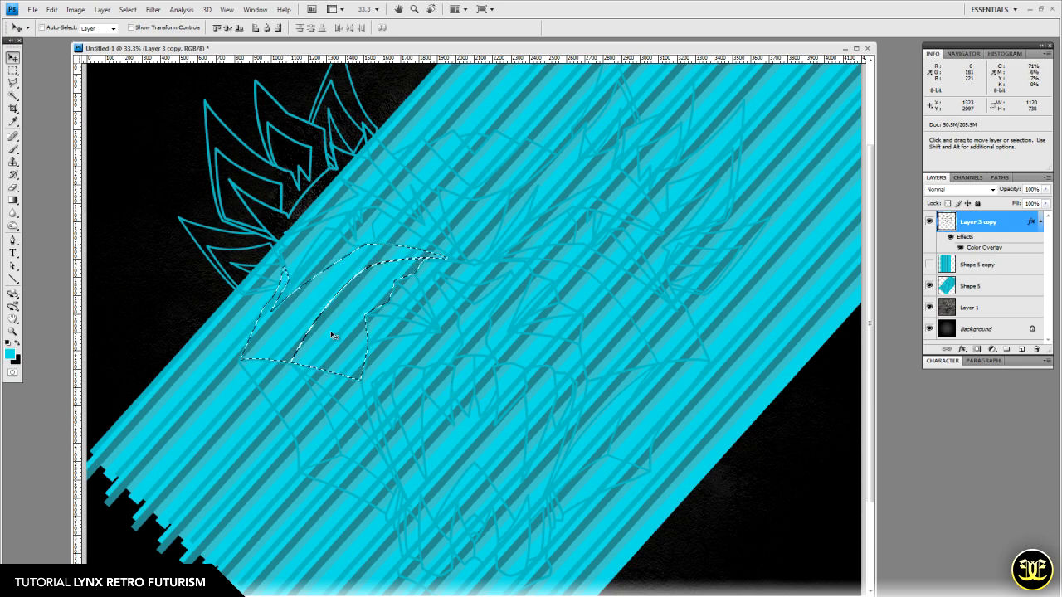
click(986, 287)
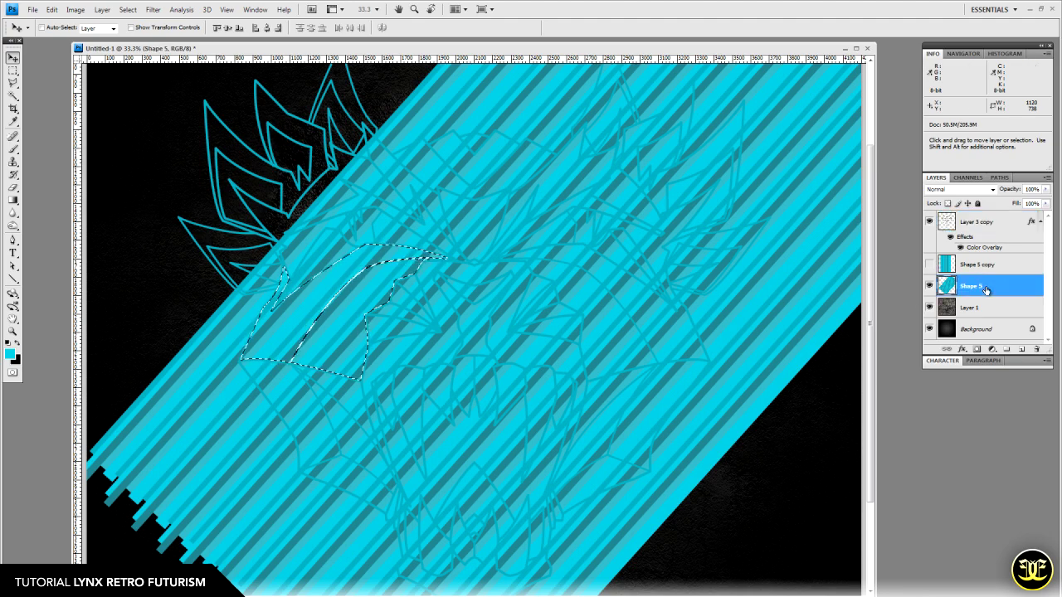
click(977, 350)
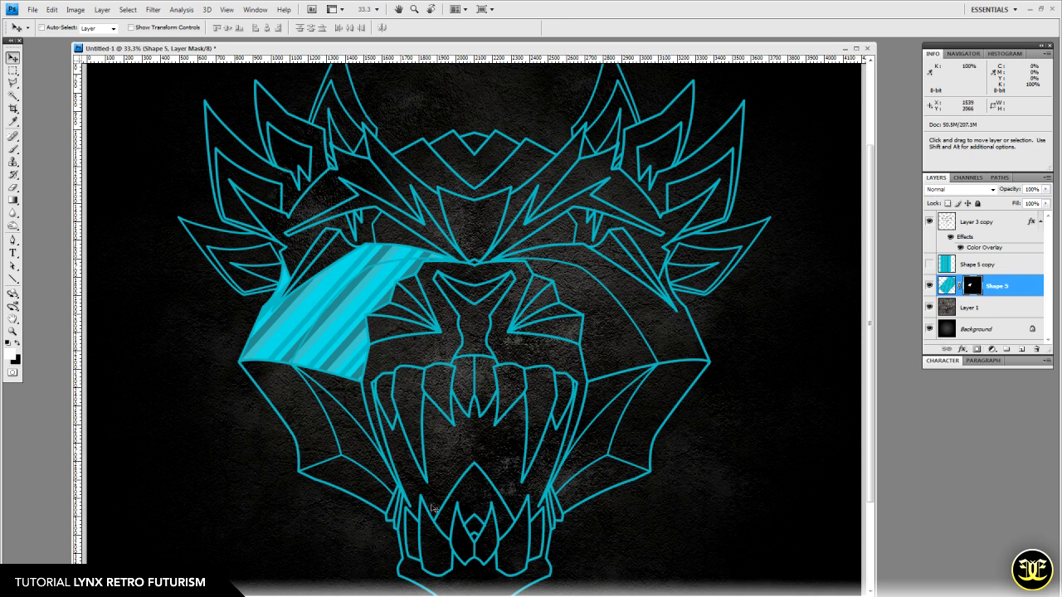
Duplicate the hidden vertical stripes layer and make the lower of the two copies visible.
drag(502, 362, 557, 397)
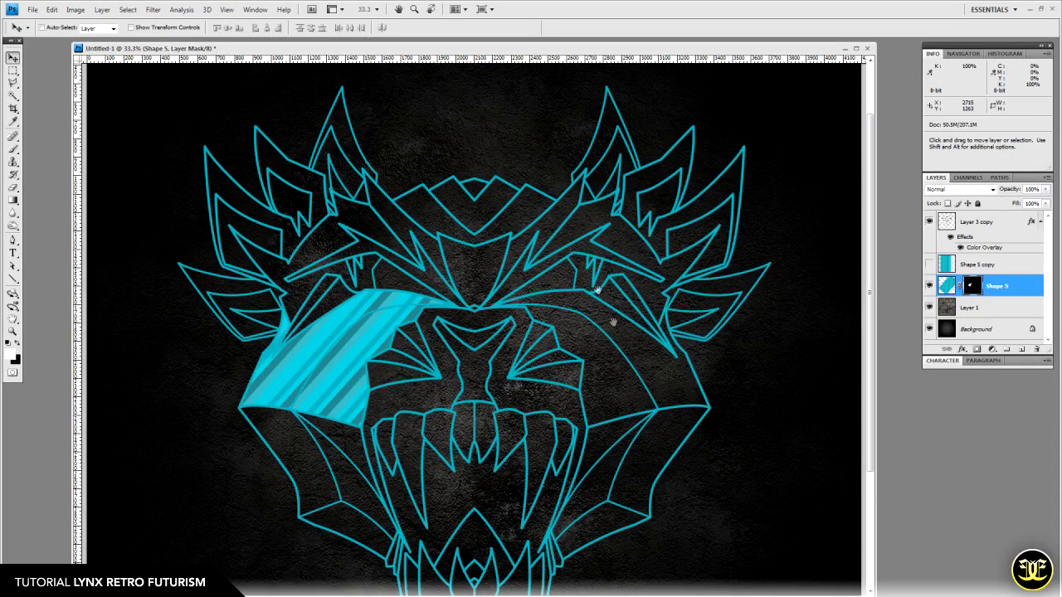
drag(505, 538, 522, 471)
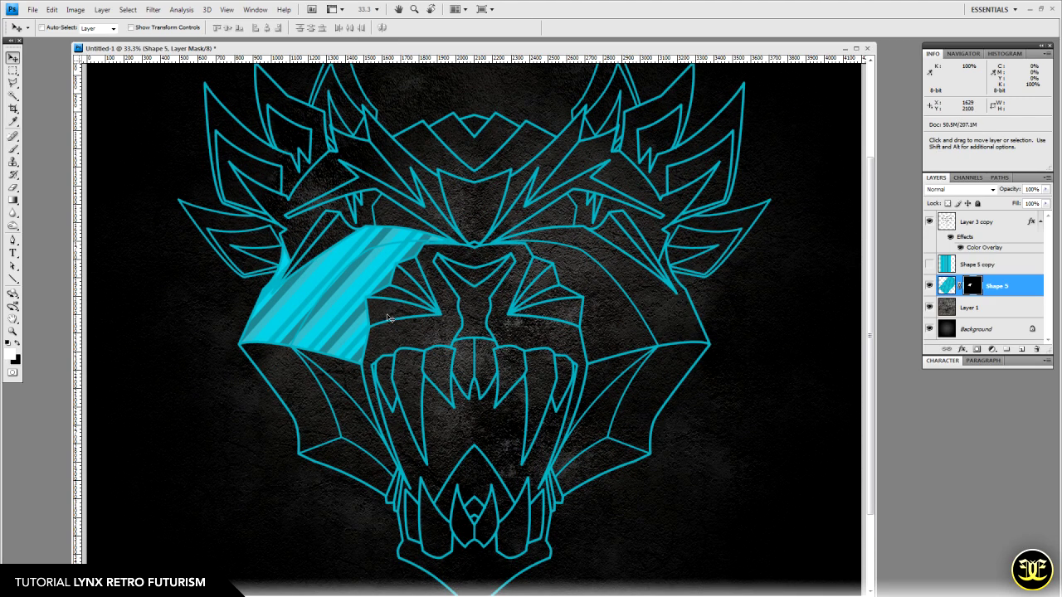
click(1040, 267)
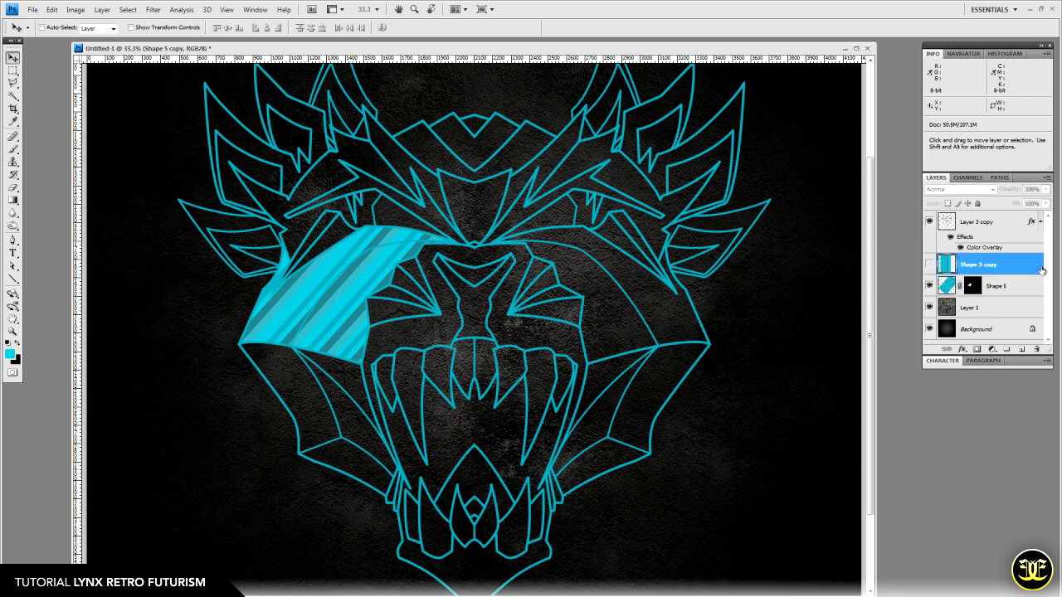
drag(1007, 266, 1022, 353)
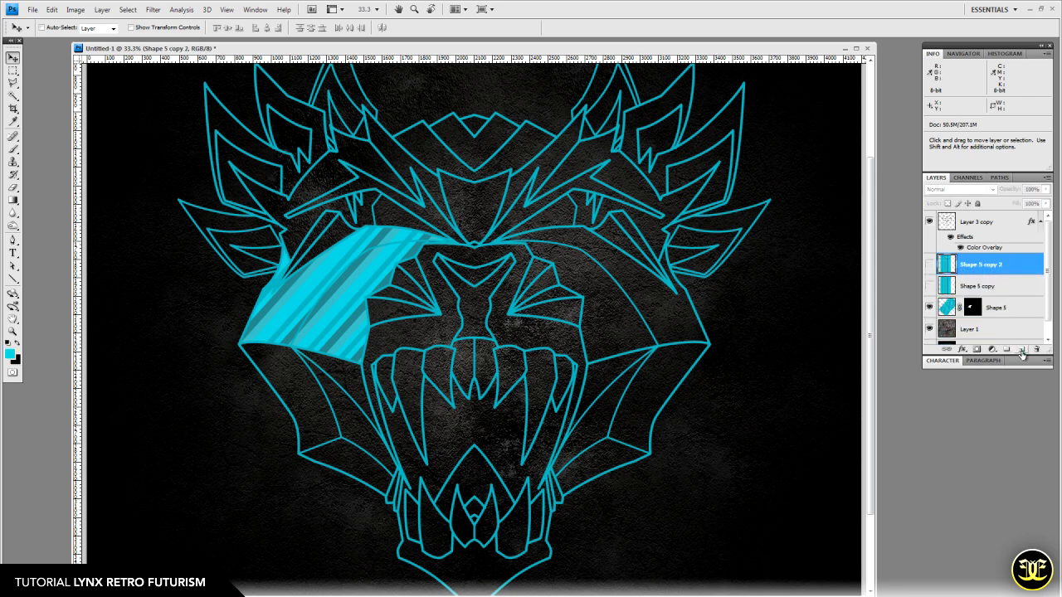
click(929, 286)
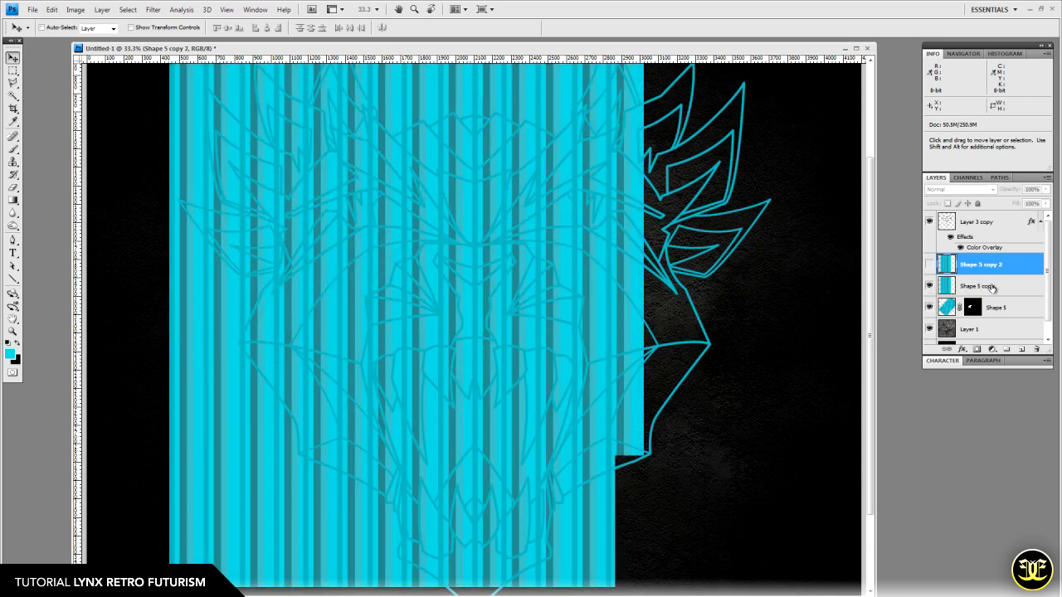
Rotate the visible vertical stripes layer -25.5° and move its center to X 1550.2 px, Y 2337.5 px.
click(993, 287)
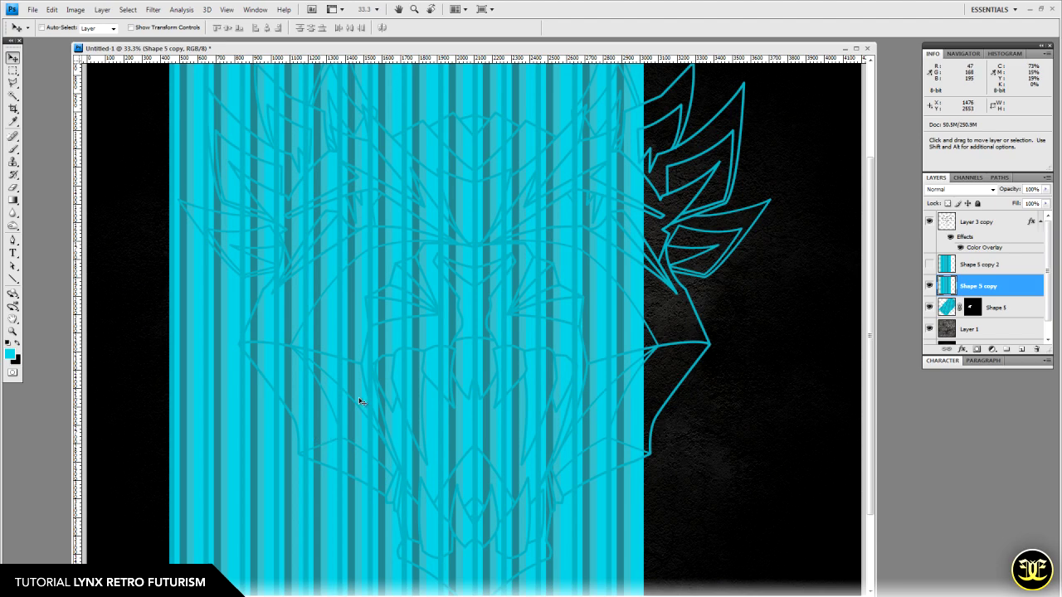
key(ctrl+t)
drag(686, 409, 613, 274)
drag(514, 354, 482, 397)
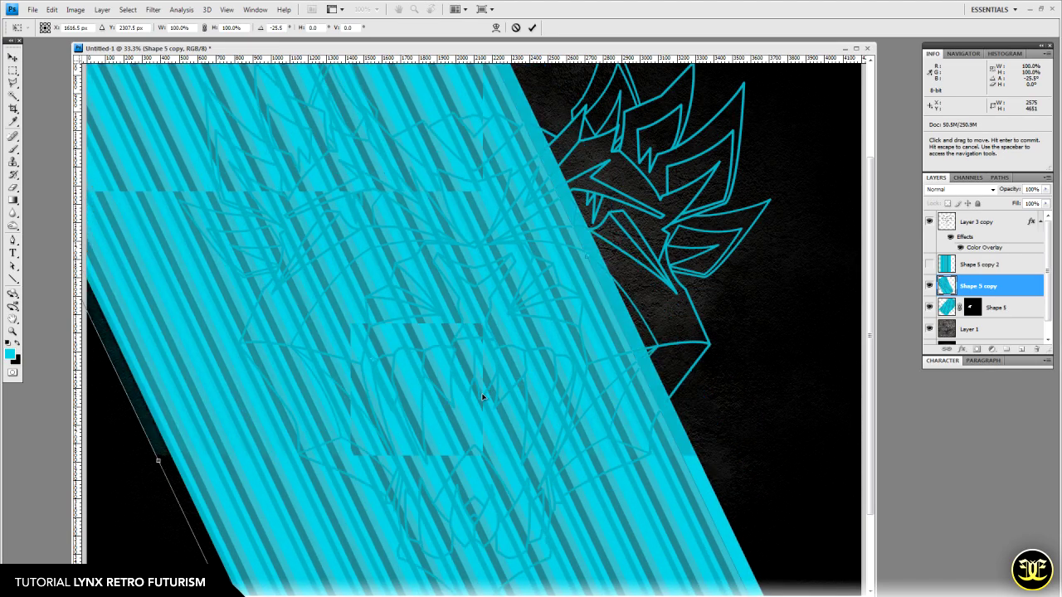
key(Return)
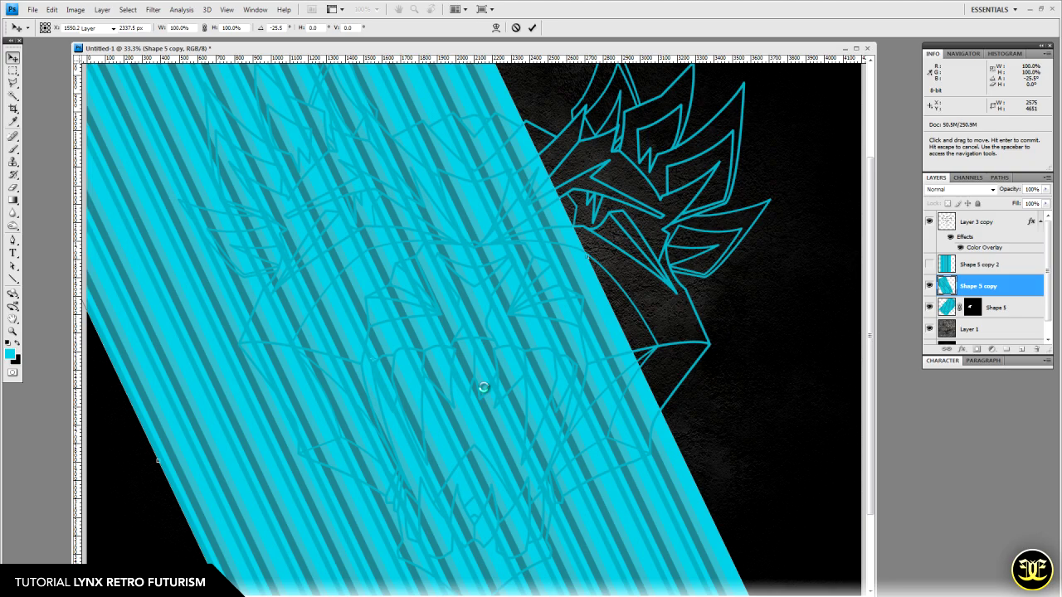
Select the three adjoining facets of the lynx's lower-left cheek on the line art layer with the Magic Wand.
click(11, 332)
click(343, 419)
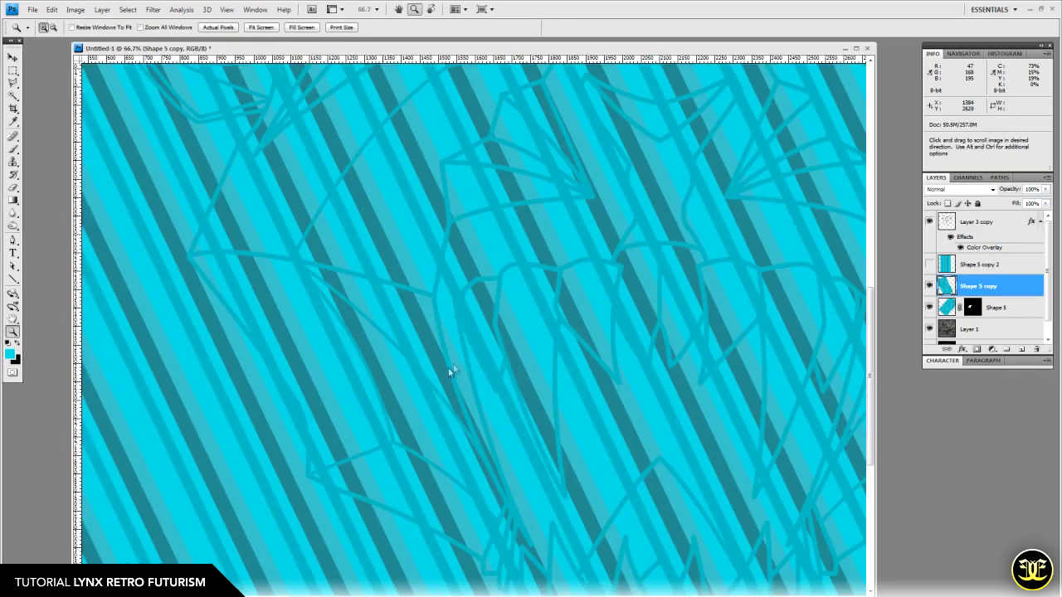
drag(444, 369, 568, 369)
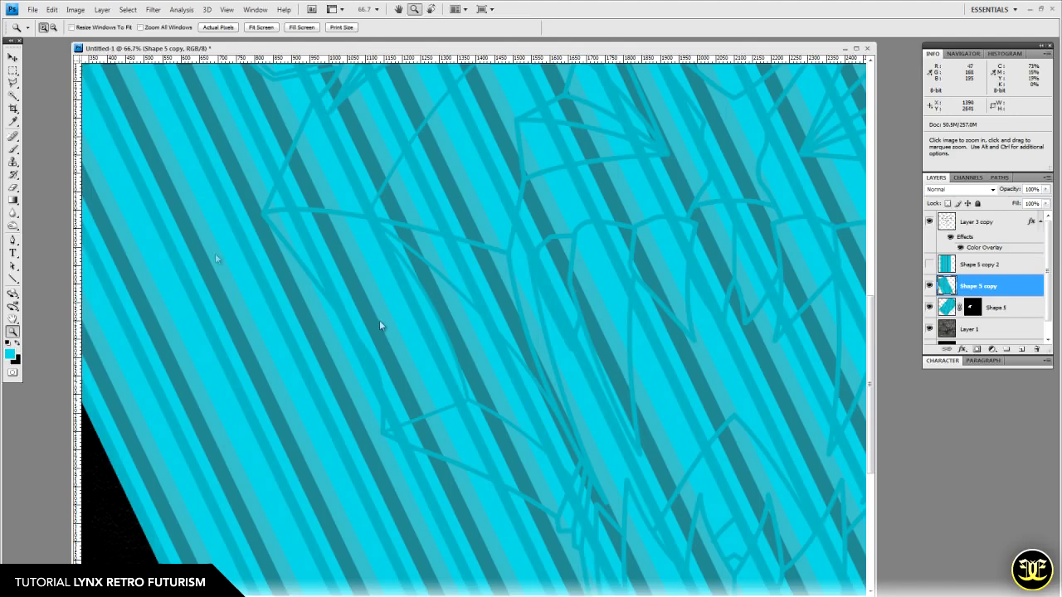
click(14, 97)
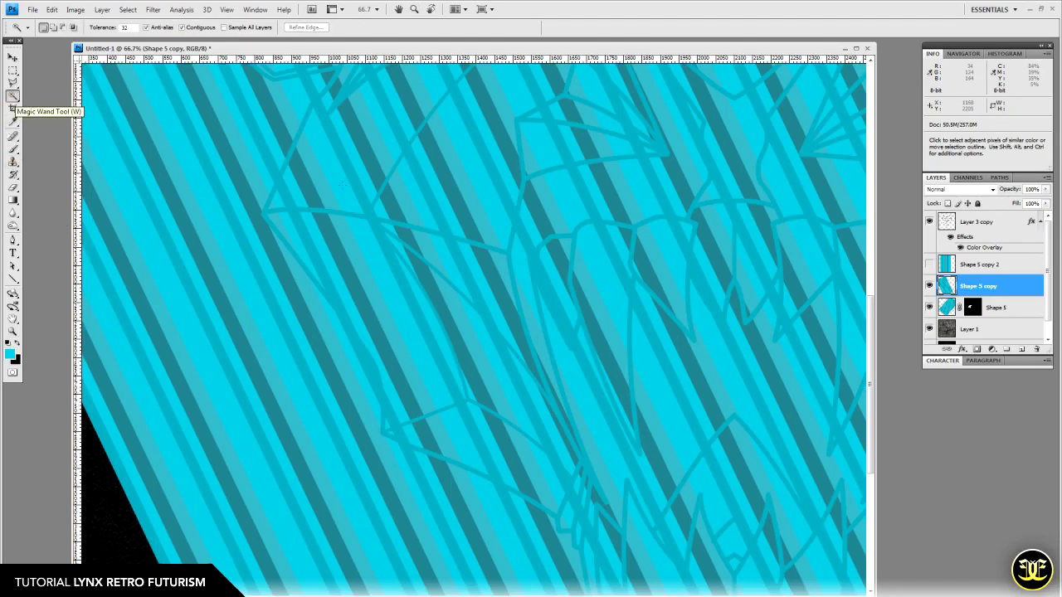
click(995, 226)
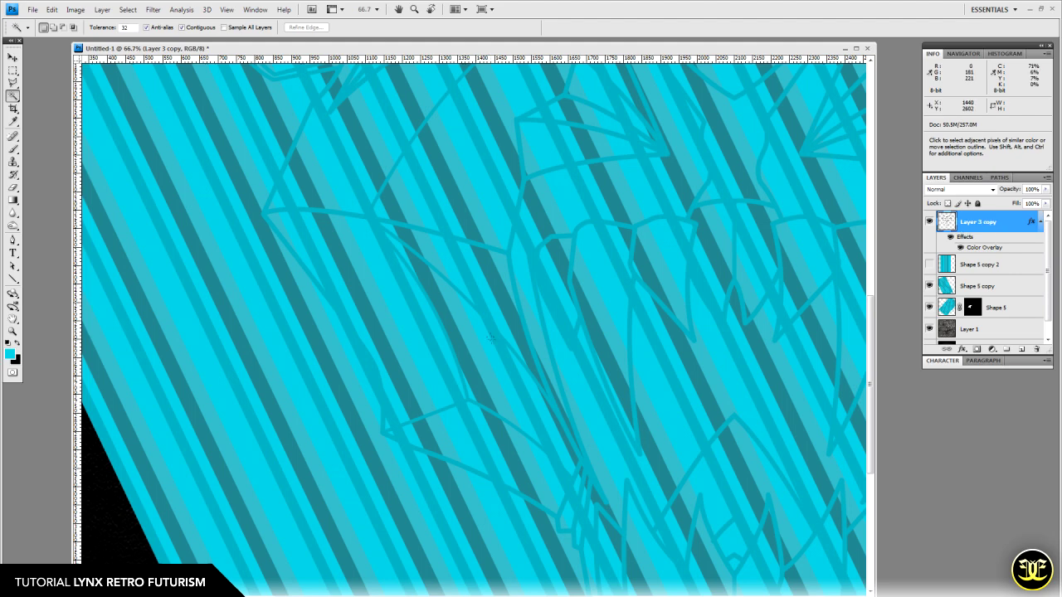
click(477, 274)
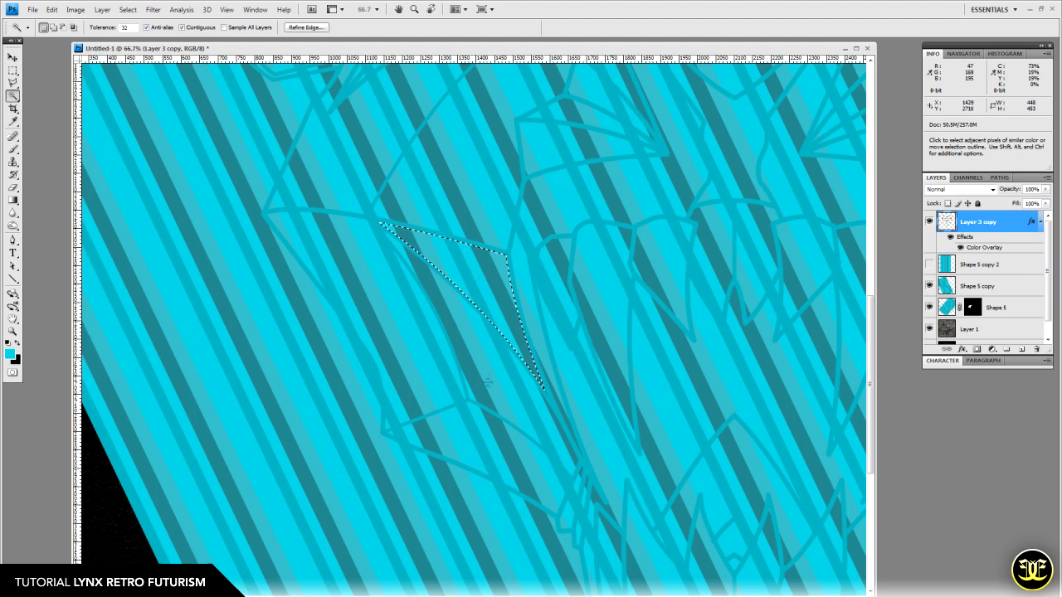
shift+click(388, 313)
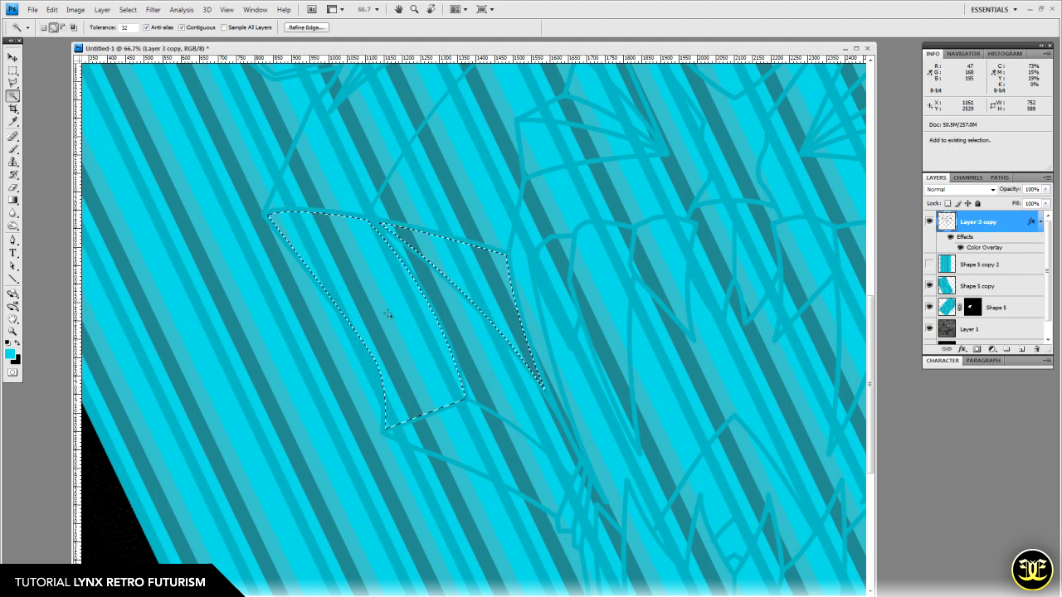
shift+click(507, 403)
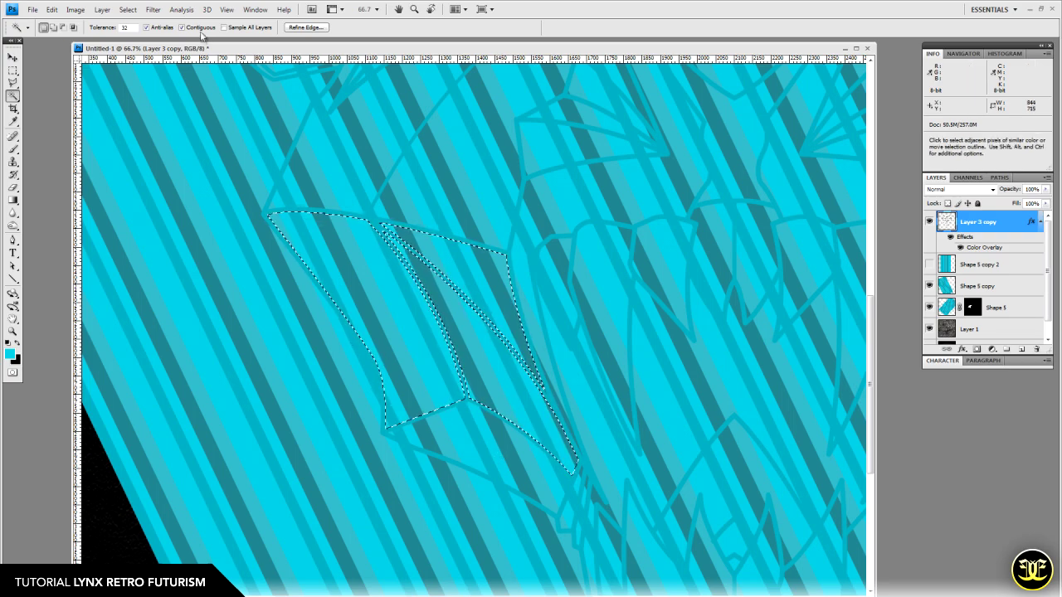
Expand the lower-left cheek selection by 3 pixels and mask the visible unmasked angled stripes layer to it.
click(128, 10)
mouse_move(199, 133)
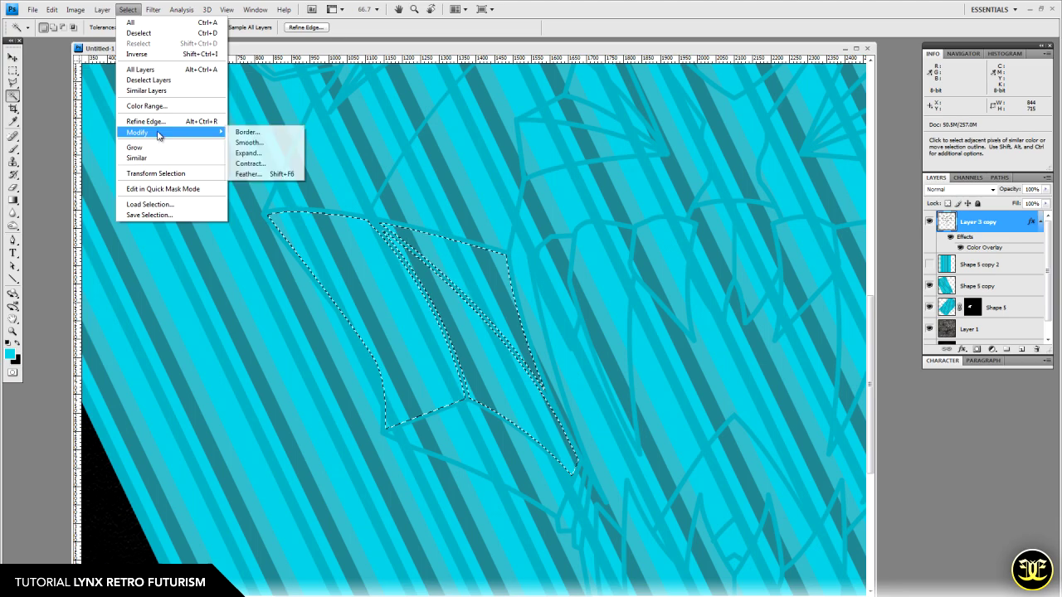
click(269, 152)
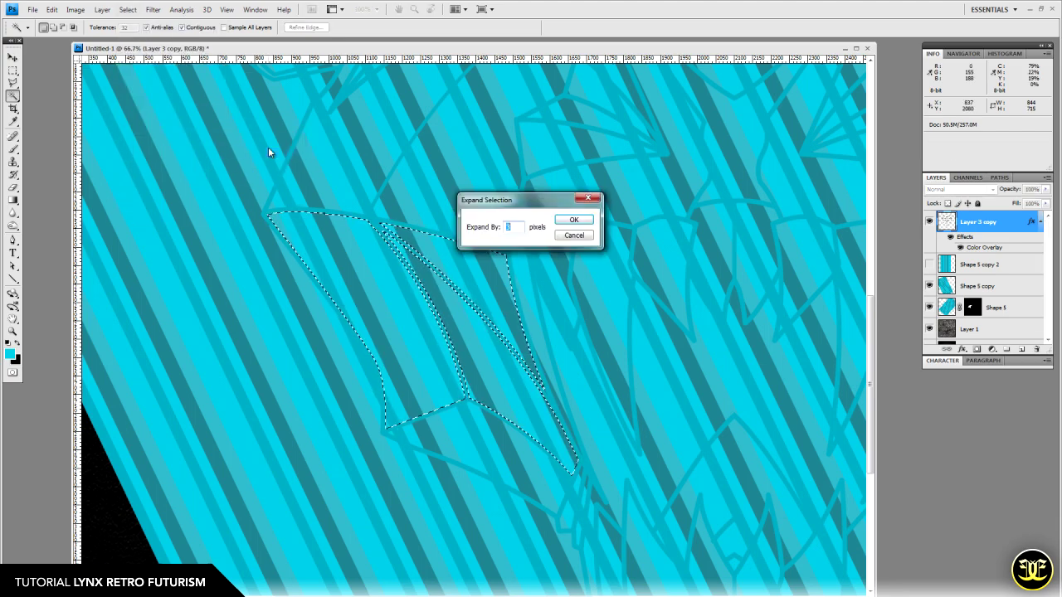
key(Return)
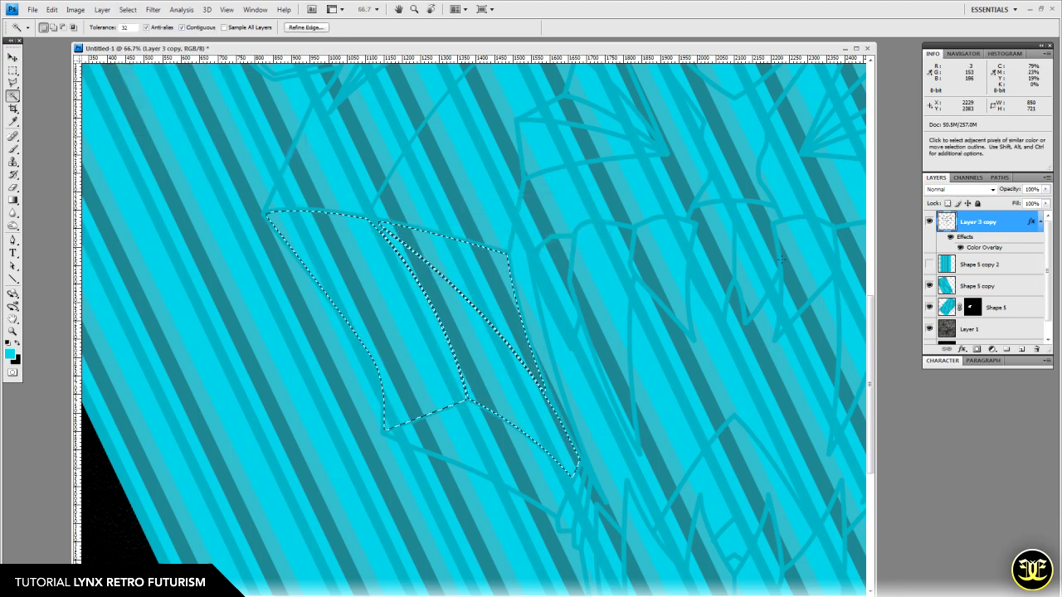
click(978, 286)
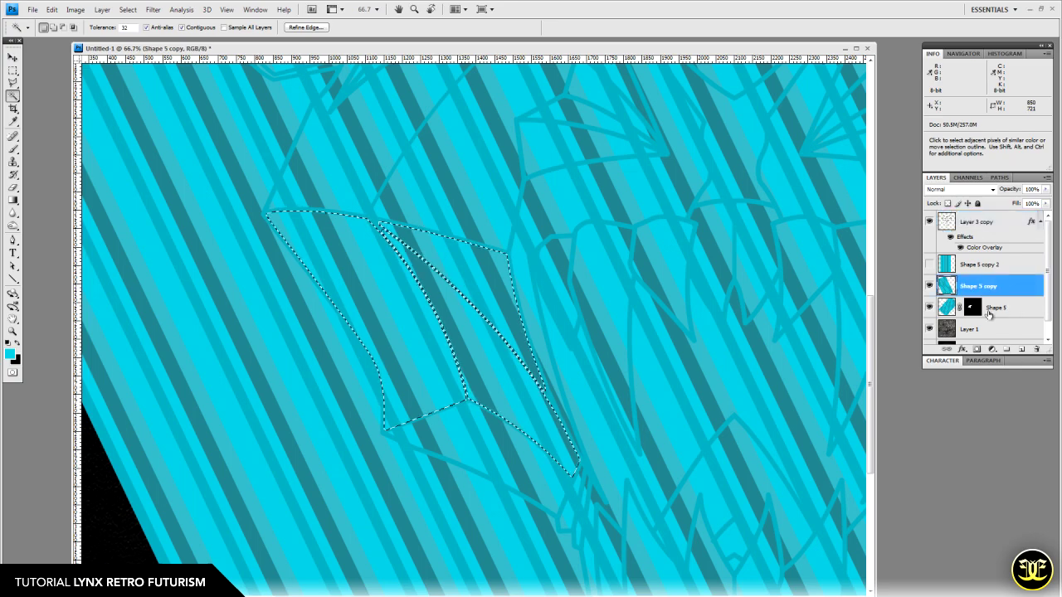
click(977, 352)
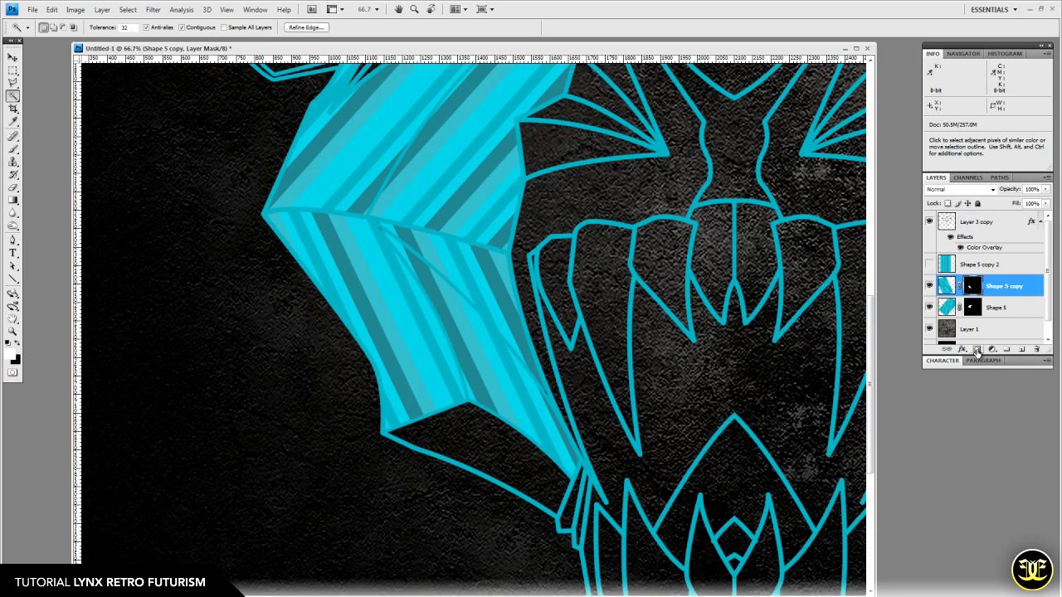
Examine the striped cheek facets against the whole lynx head, and look closely at the left eye and ear area.
click(12, 331)
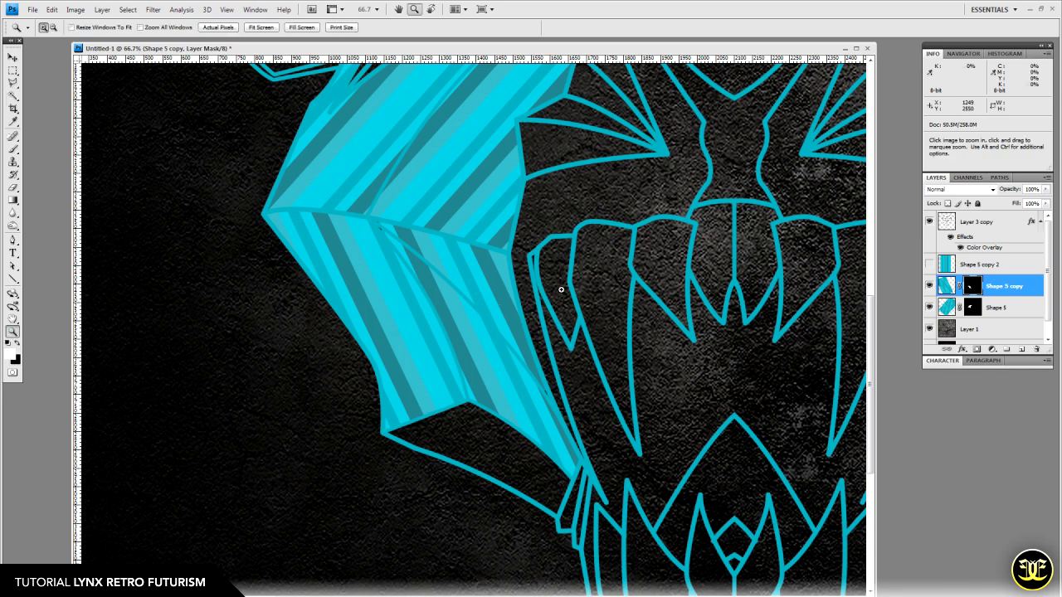
alt+click(626, 270)
alt+click(623, 273)
alt+click(623, 273)
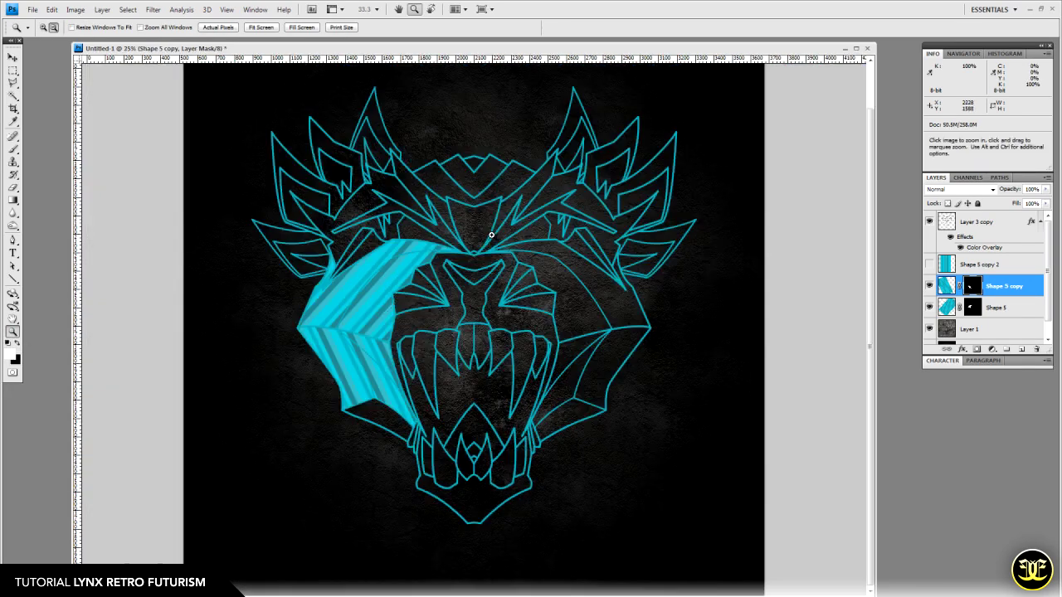
drag(456, 221, 461, 255)
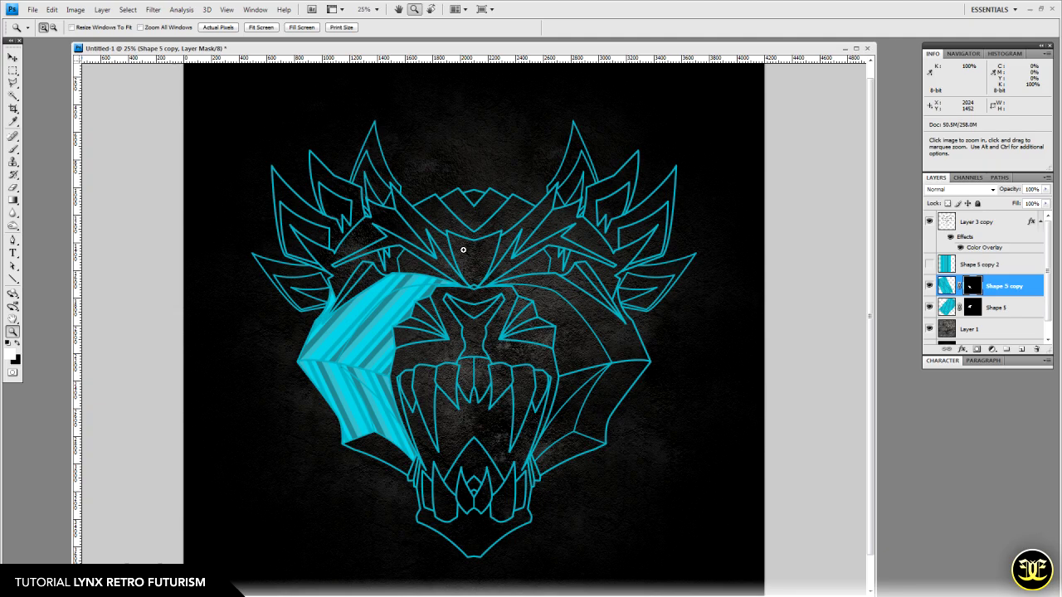
click(356, 308)
click(342, 279)
key(space)
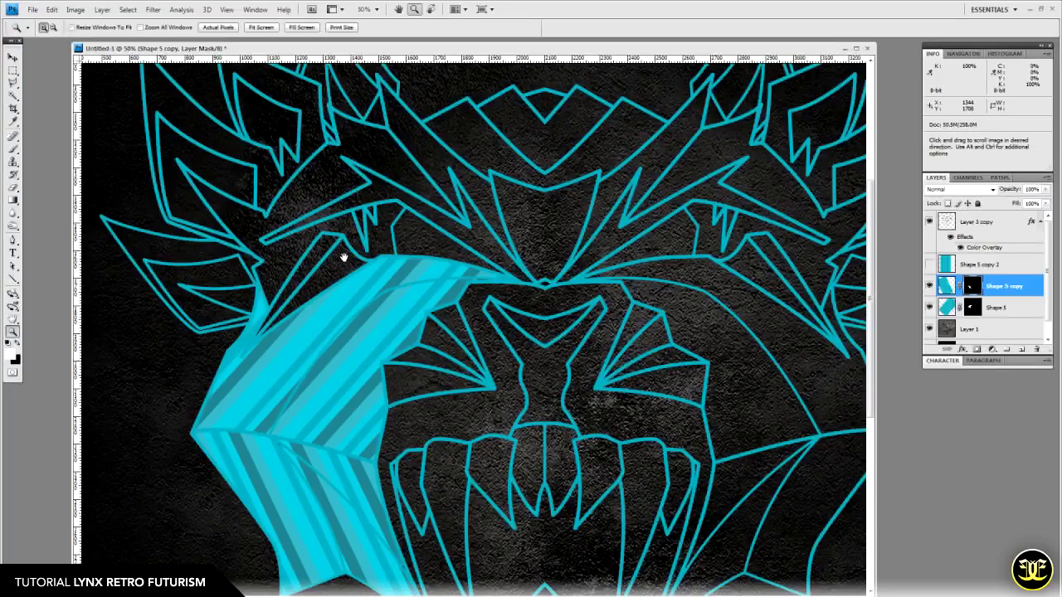
drag(343, 257, 409, 336)
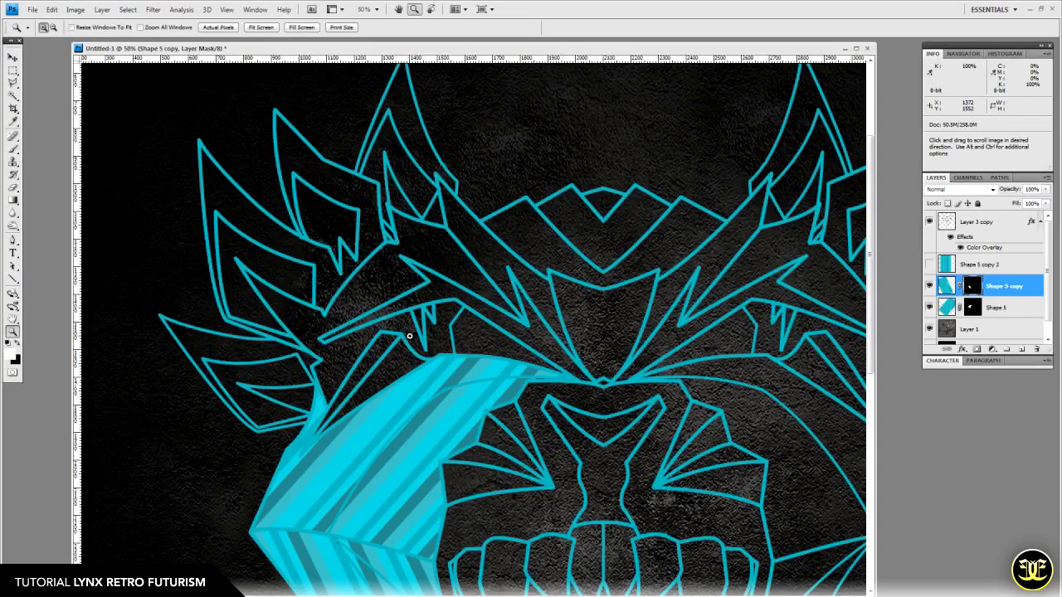